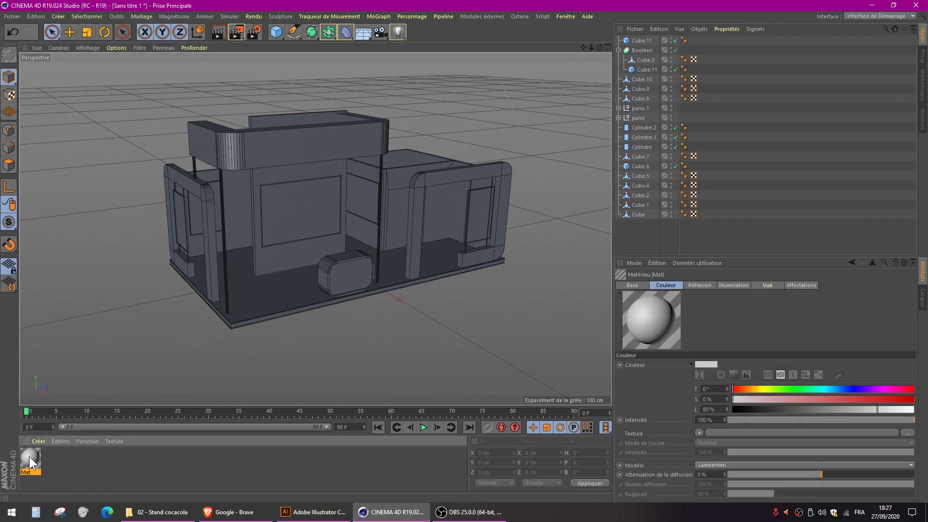
Brighten the Mat material's colour to a 91% lightness off-white.
{"action": "double_click", "coordinate": [29, 456]}
{"action": "left_click_drag", "start_coordinate": [279, 85], "coordinate": [612, 92]}
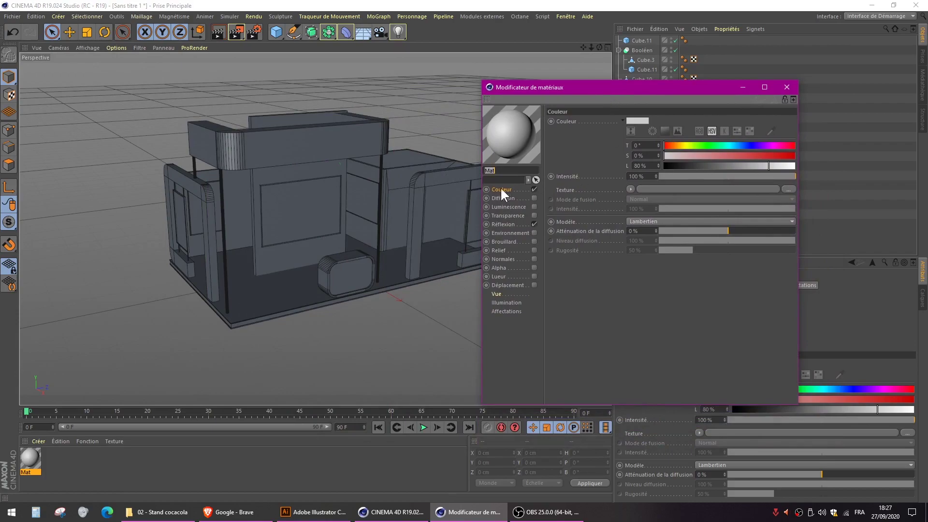
{"action": "left_click", "coordinate": [638, 120]}
{"action": "mouse_move", "coordinate": [691, 139]}
{"action": "left_mouse_down"}
{"action": "mouse_move", "coordinate": [722, 139]}
{"action": "mouse_move", "coordinate": [701, 143]}
{"action": "left_mouse_up"}
{"action": "left_click", "coordinate": [618, 156]}
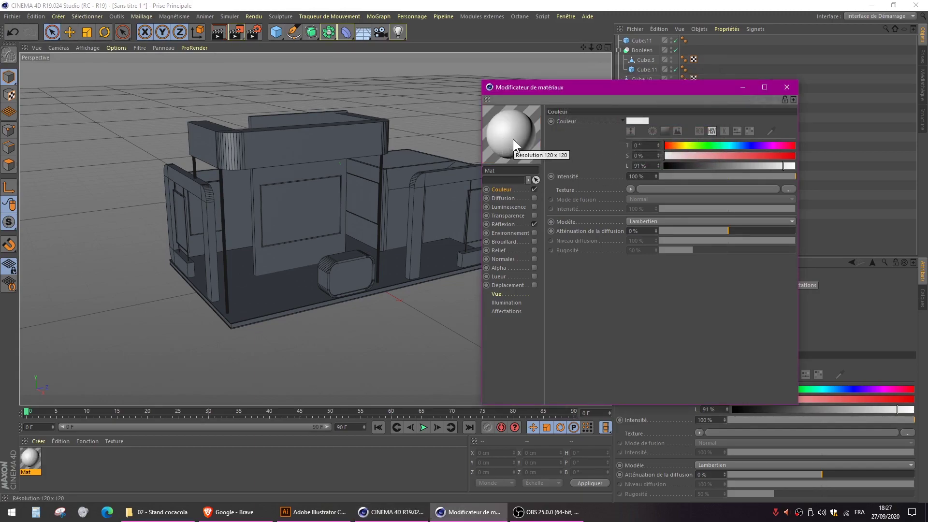
Add a Beckmann reflection layer to the Mat material, with blending mode Ajouter and 10% strength.
{"action": "left_click", "coordinate": [501, 223]}
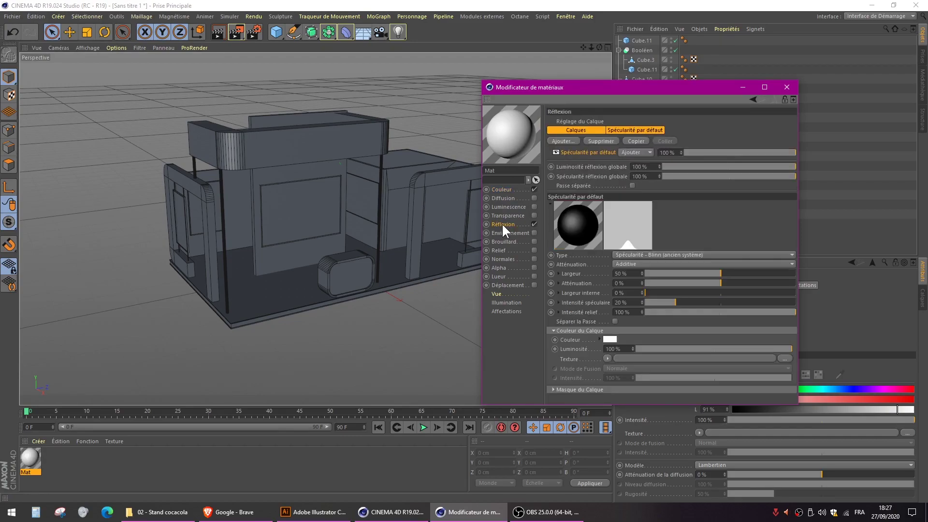
{"action": "left_click", "coordinate": [562, 139]}
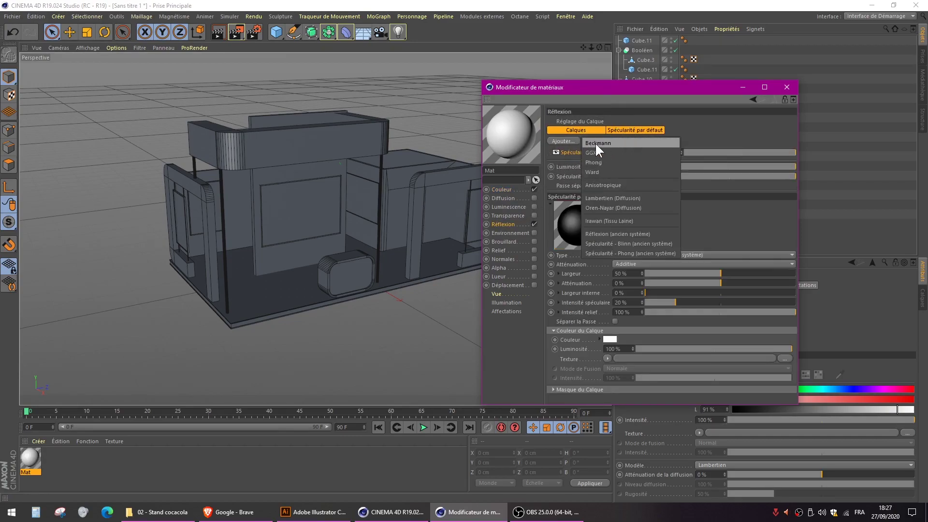
{"action": "left_click", "coordinate": [595, 142]}
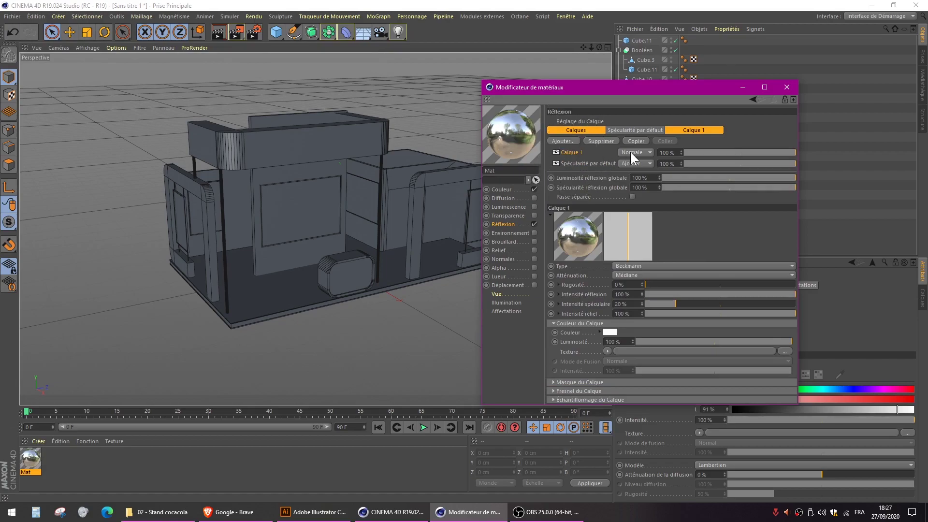
{"action": "left_click", "coordinate": [634, 172]}
{"action": "left_click_drag", "start_coordinate": [691, 153], "coordinate": [695, 153]}
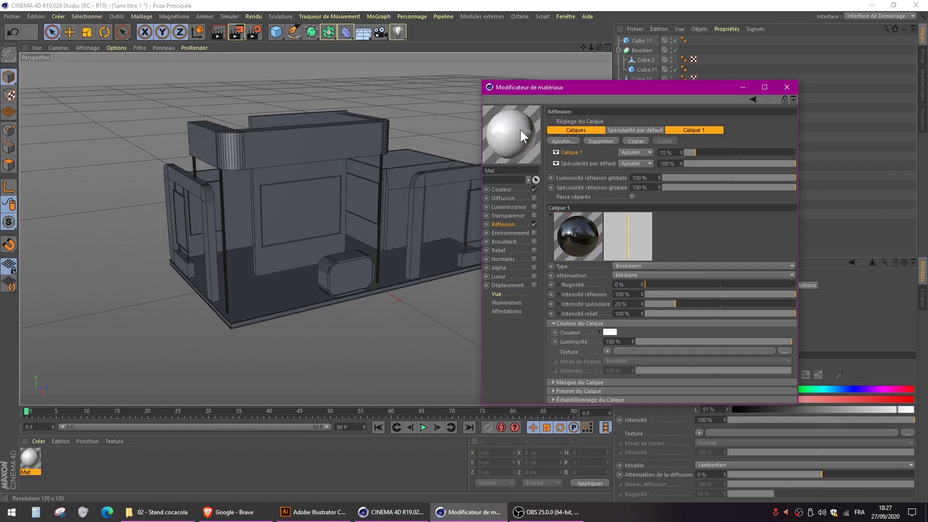
{"action": "left_click", "coordinate": [787, 87]}
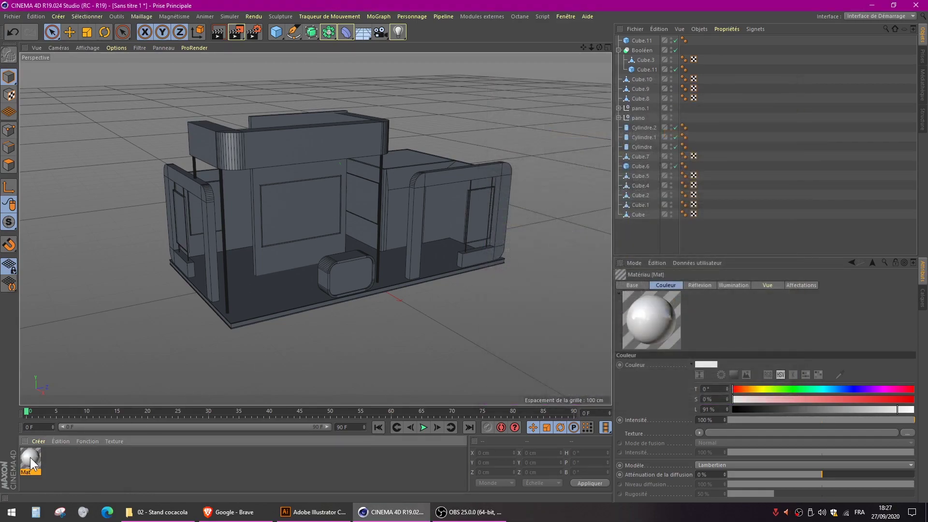
Duplicate the white material and make the copy red, with 87% saturation and 80% lightness.
{"action": "left_click_drag", "start_coordinate": [31, 460], "coordinate": [57, 459], "text": "ctrl"}
{"action": "double_click", "coordinate": [56, 456]}
{"action": "left_click_drag", "start_coordinate": [296, 66], "coordinate": [659, 67]}
{"action": "left_click", "coordinate": [538, 166]}
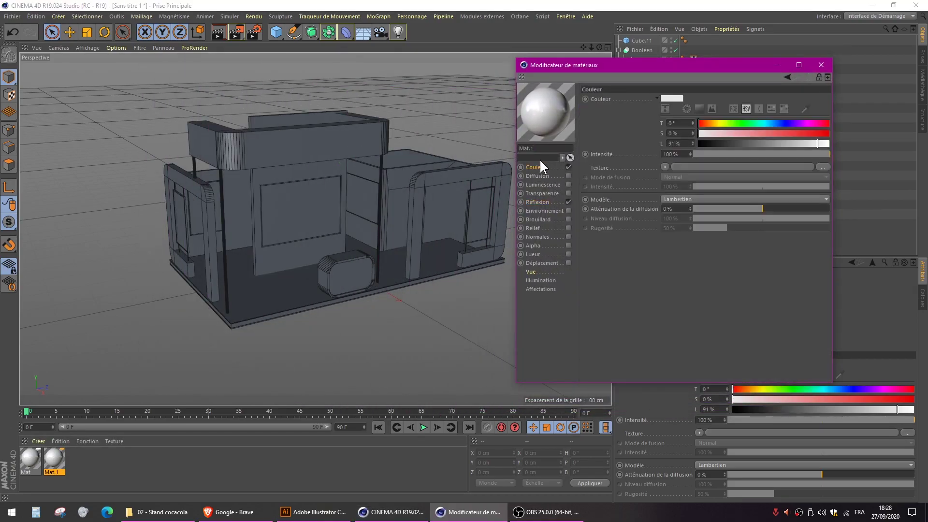
{"action": "left_click", "coordinate": [676, 99]}
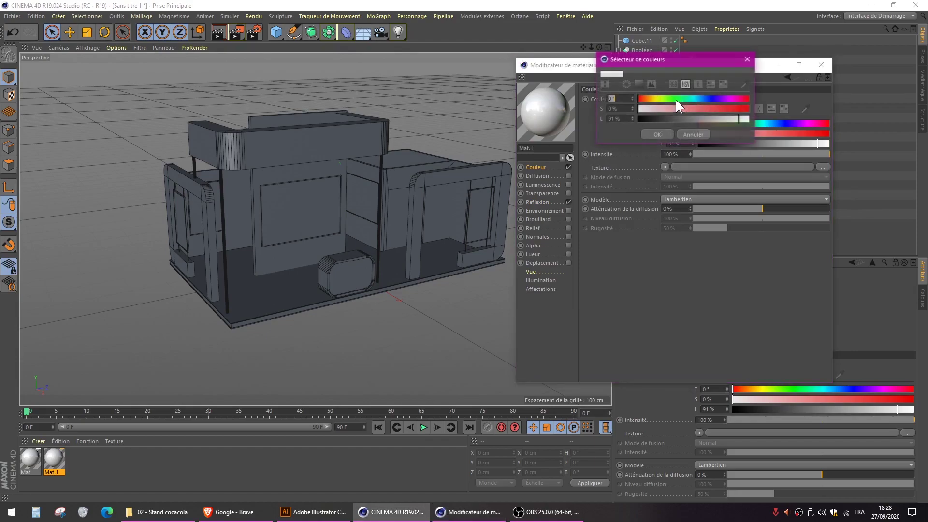
{"action": "left_click", "coordinate": [733, 108]}
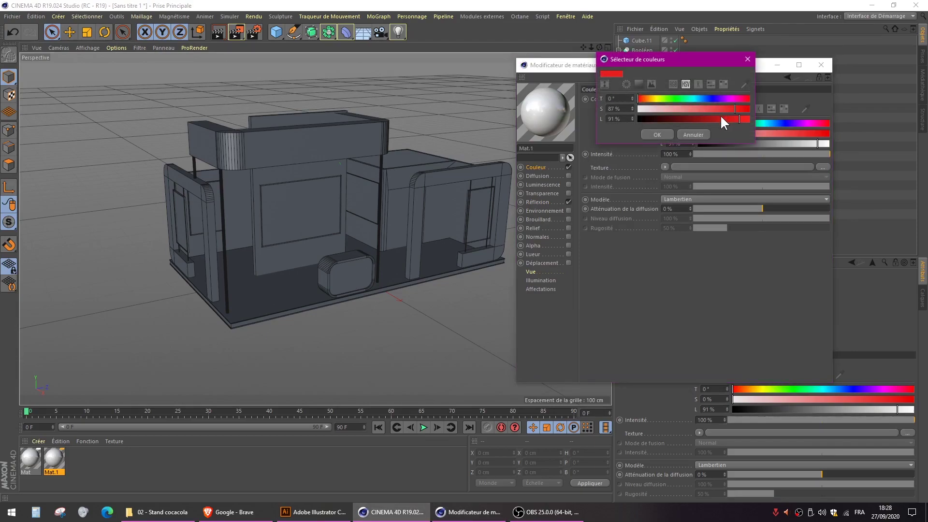
{"action": "left_click", "coordinate": [724, 119]}
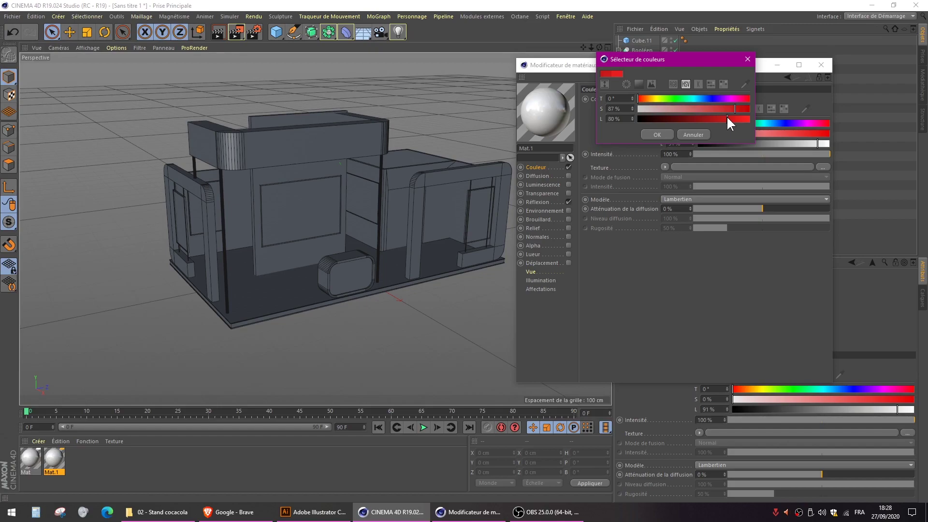
{"action": "left_click", "coordinate": [657, 134]}
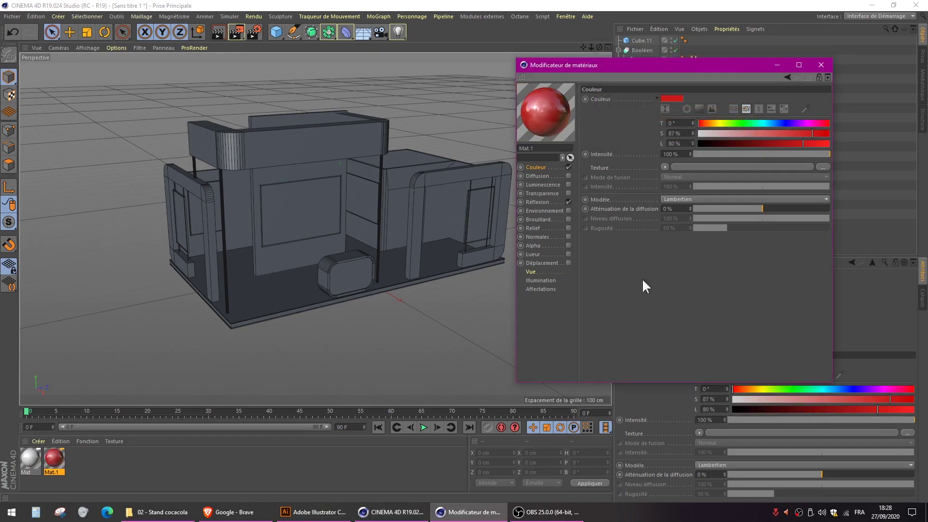
{"action": "left_click", "coordinate": [822, 62]}
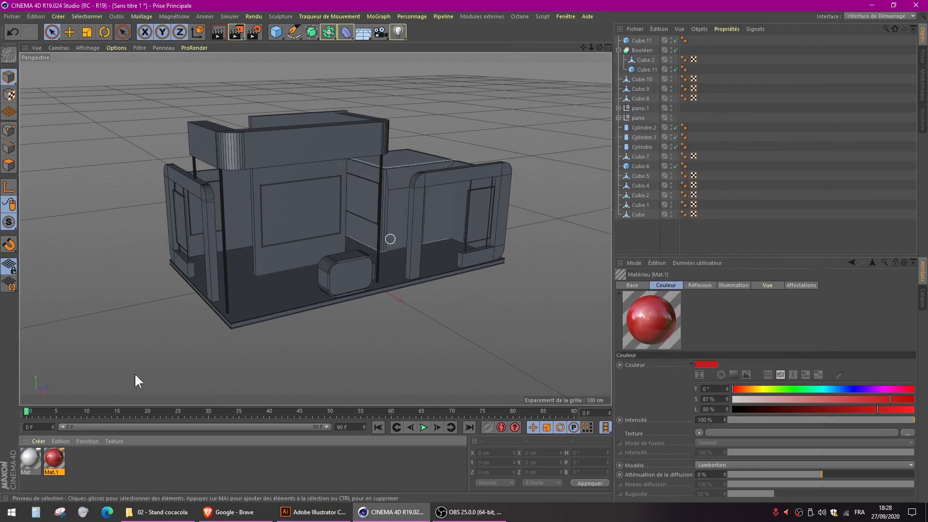
Duplicate the red material and darken the copy to near black by setting its lightness to 6%.
{"action": "left_click", "coordinate": [102, 466]}
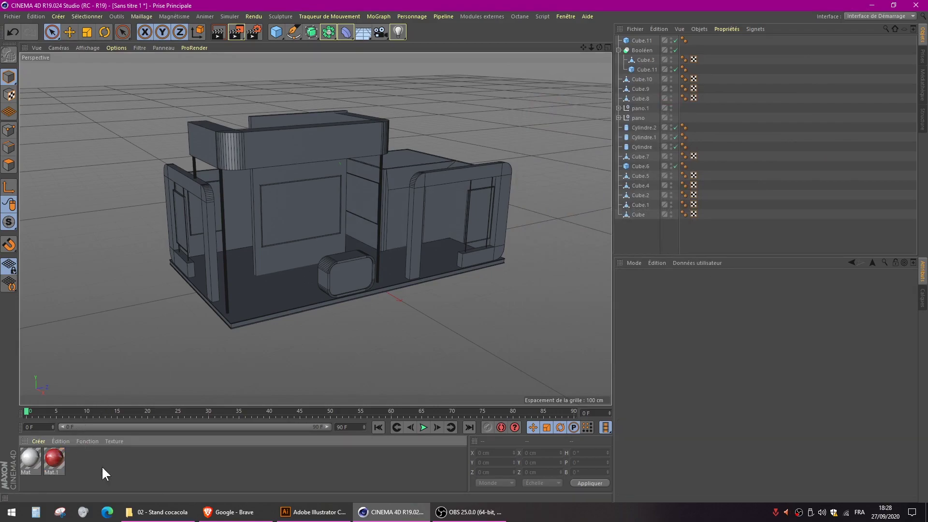
{"action": "left_click", "coordinate": [53, 457]}
{"action": "left_click_drag", "start_coordinate": [57, 454], "coordinate": [87, 462], "text": "ctrl"}
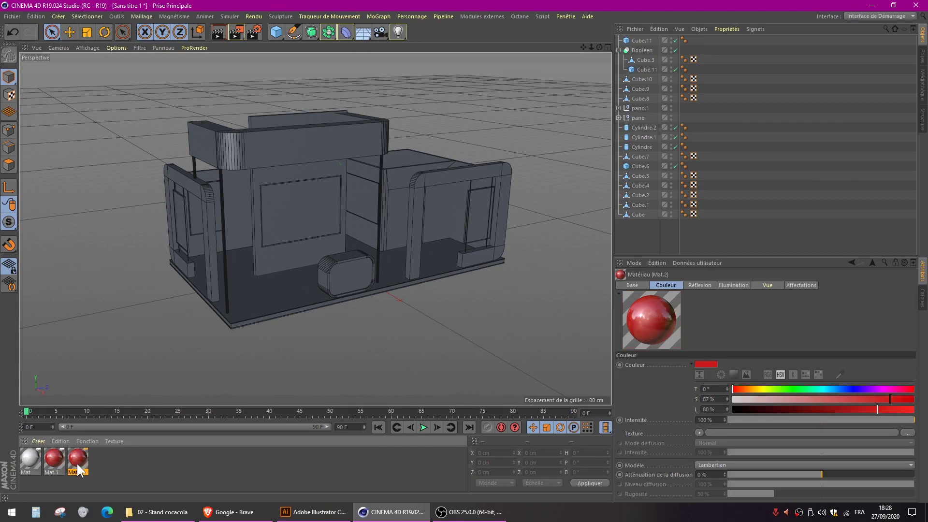
{"action": "double_click", "coordinate": [78, 465]}
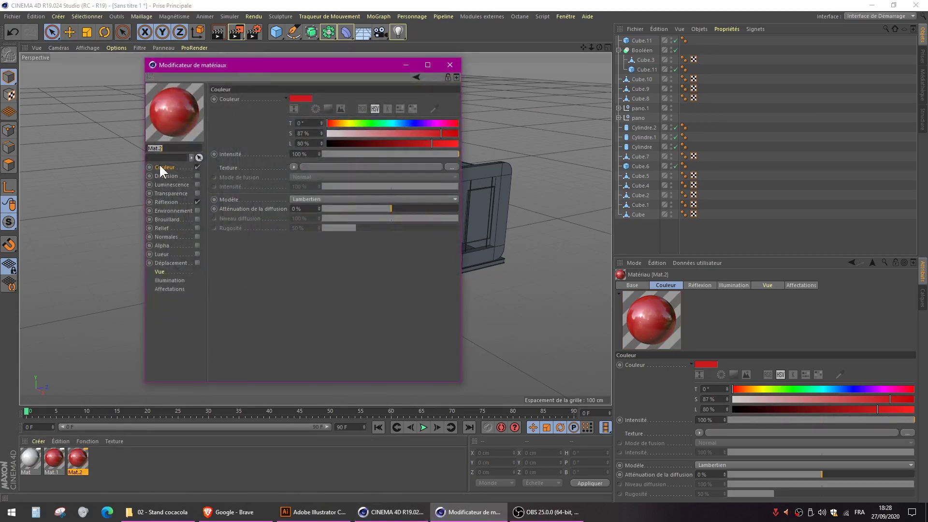
{"action": "left_click", "coordinate": [303, 97]}
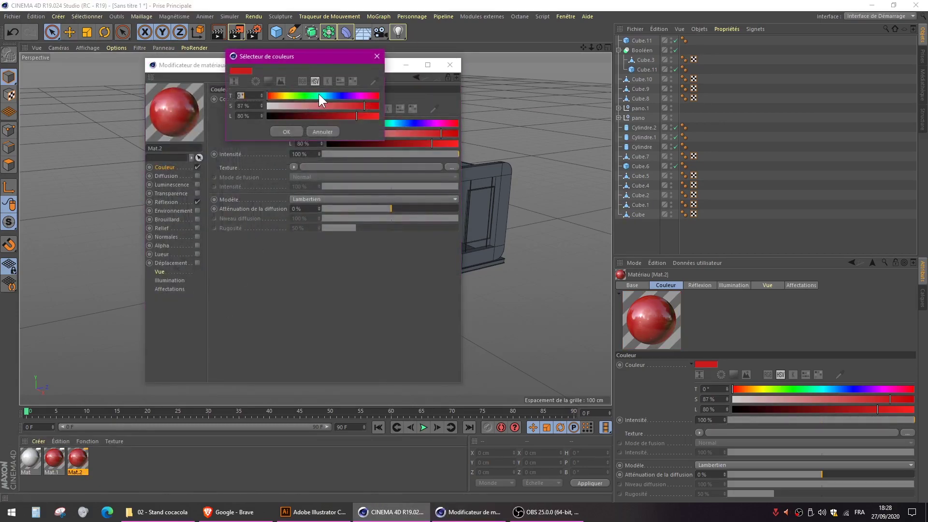
{"action": "left_click_drag", "start_coordinate": [283, 116], "coordinate": [277, 116]}
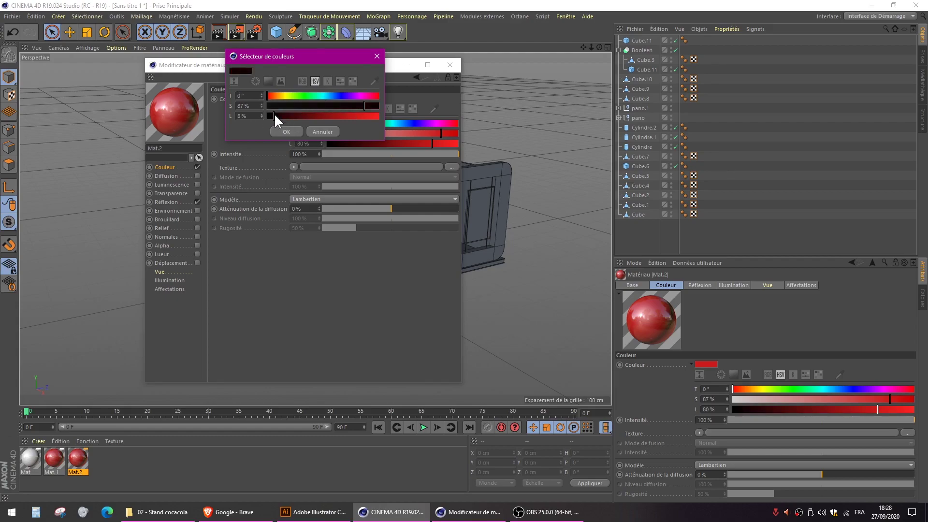
{"action": "left_click", "coordinate": [285, 131]}
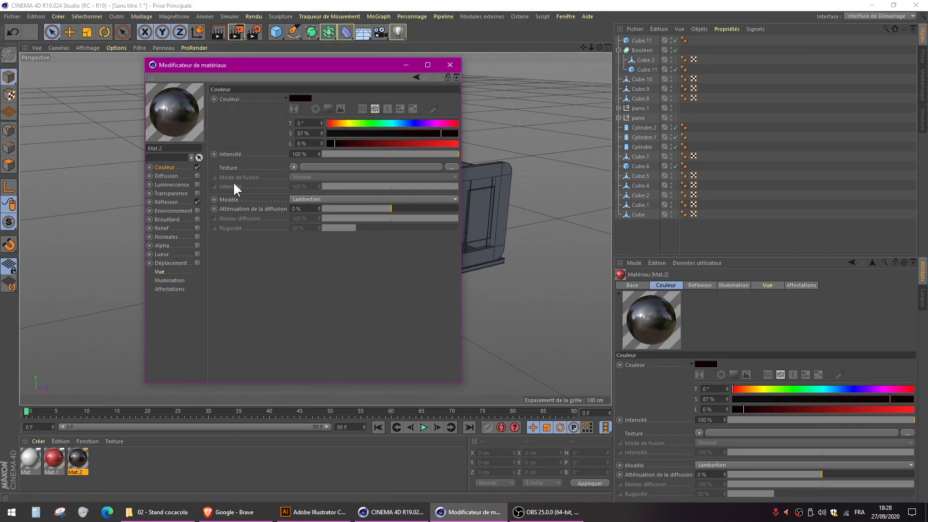
{"action": "left_click", "coordinate": [449, 65]}
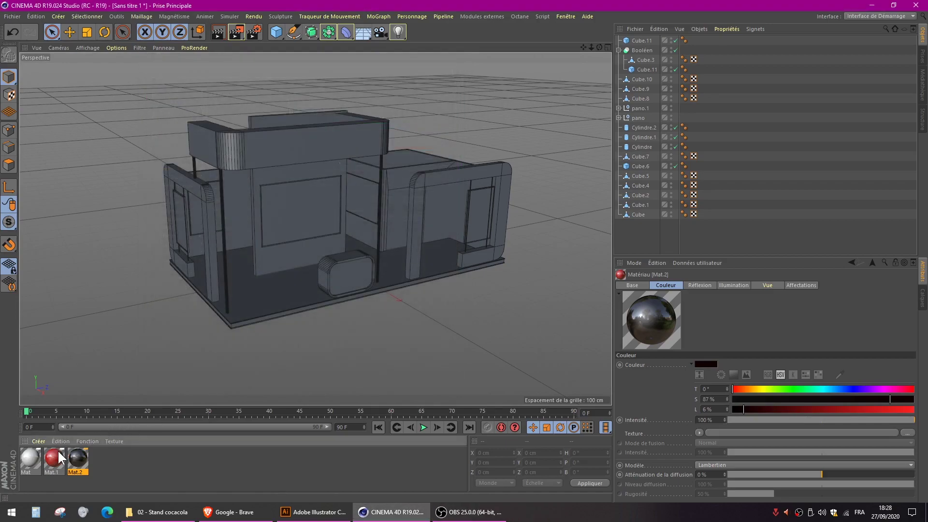
Set the strength of reflection layer Calque 1 to 6% on the red material.
{"action": "double_click", "coordinate": [59, 455]}
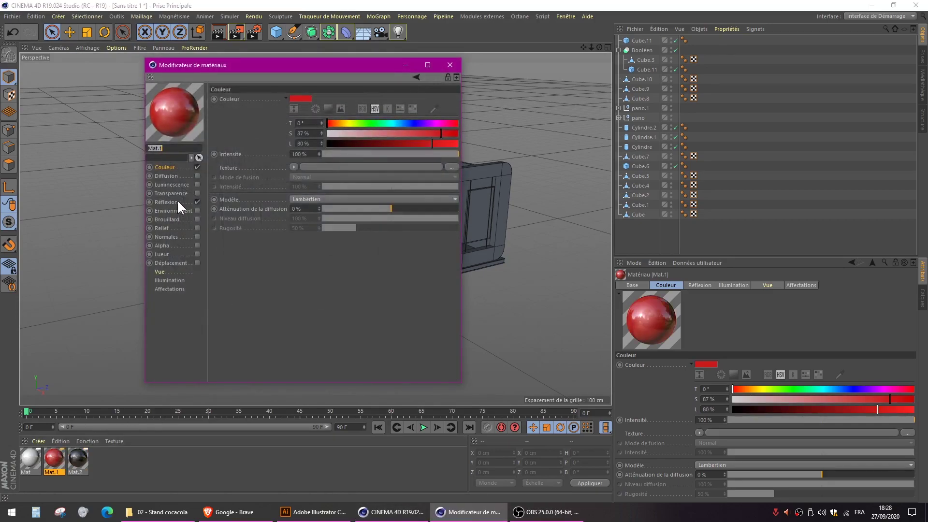
{"action": "left_click", "coordinate": [169, 202]}
{"action": "left_click_drag", "start_coordinate": [362, 132], "coordinate": [353, 128]}
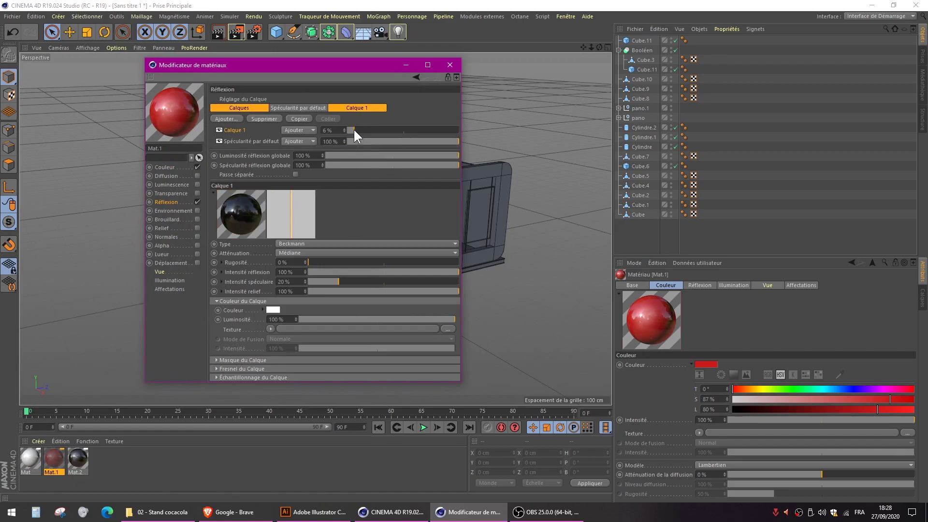
{"action": "left_click", "coordinate": [450, 65]}
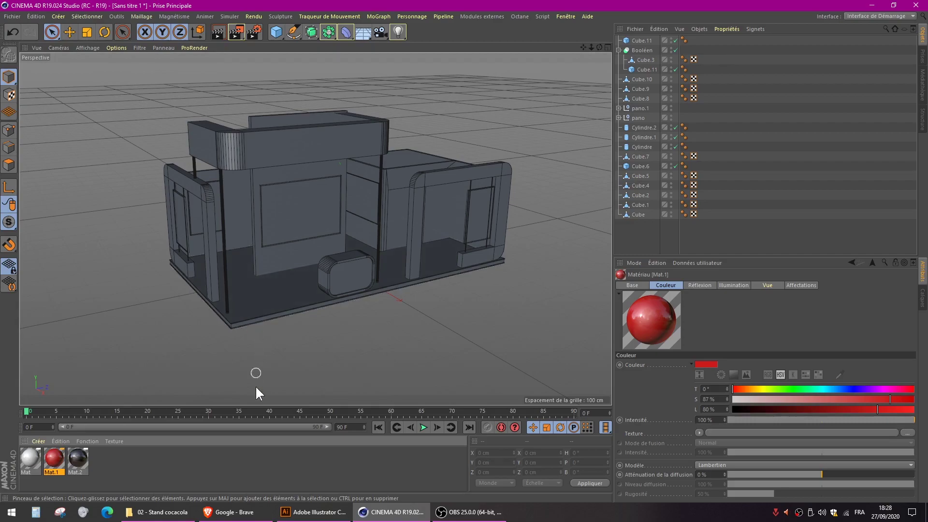
Switch to the Brave browser and search Google for "texture parquet".
{"action": "left_click", "coordinate": [228, 513]}
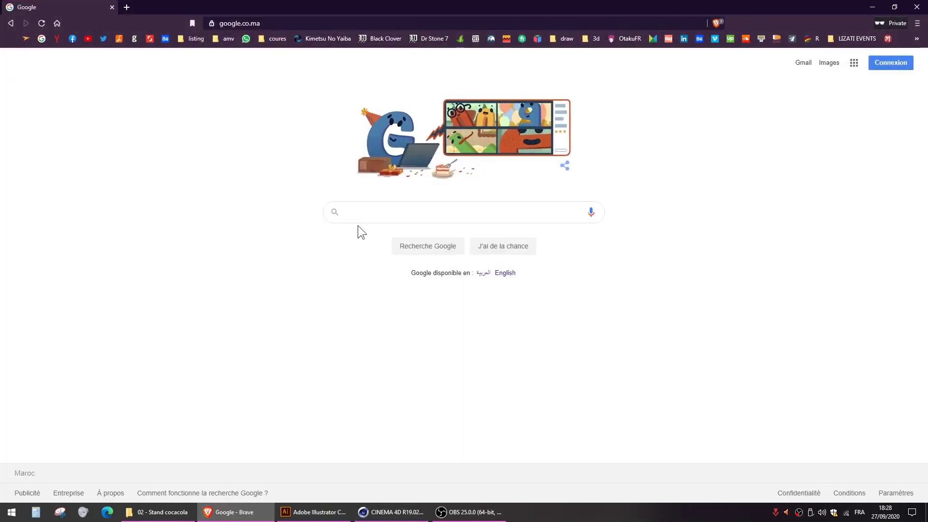
{"action": "type", "text": "t"}
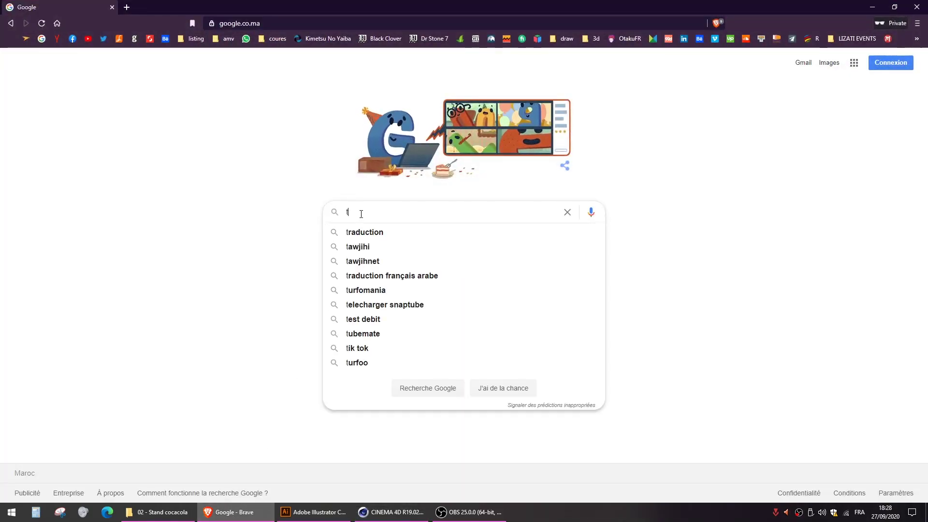
{"action": "type", "text": "extu"}
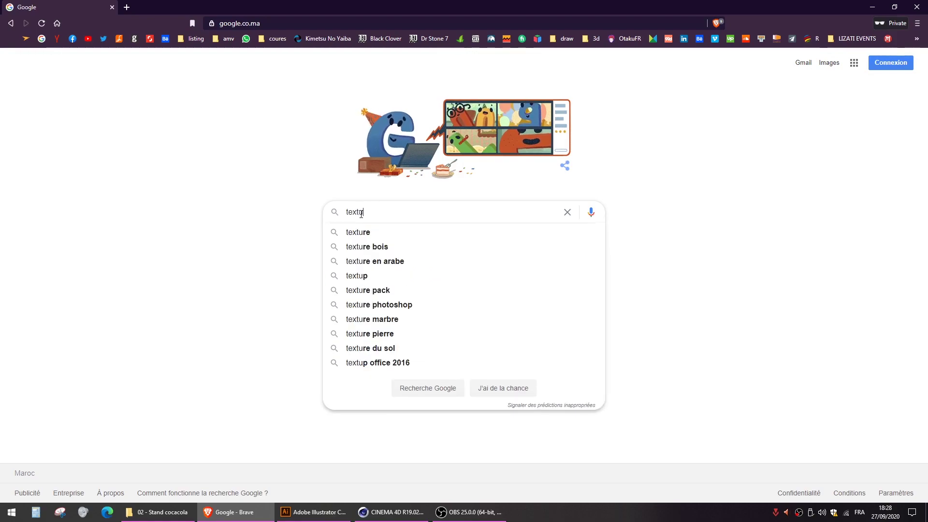
{"action": "type", "text": "re parquet"}
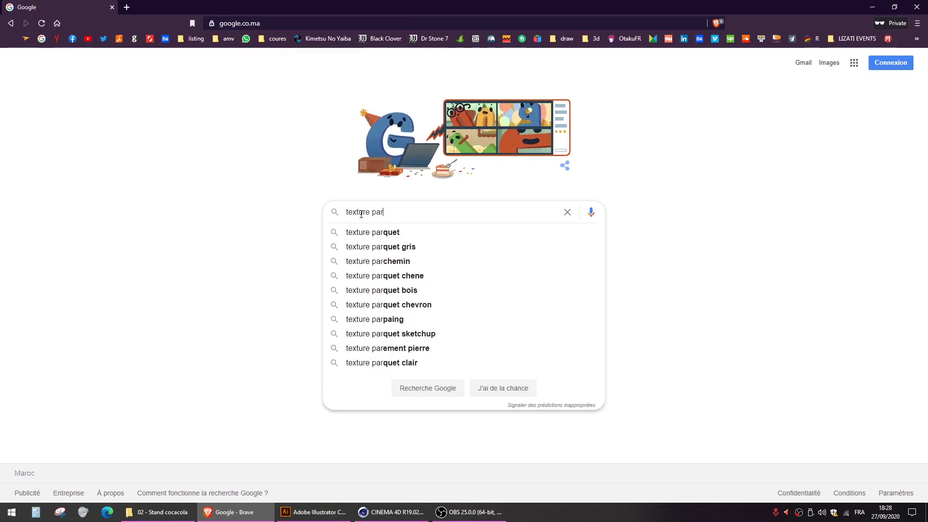
{"action": "key", "text": "Return"}
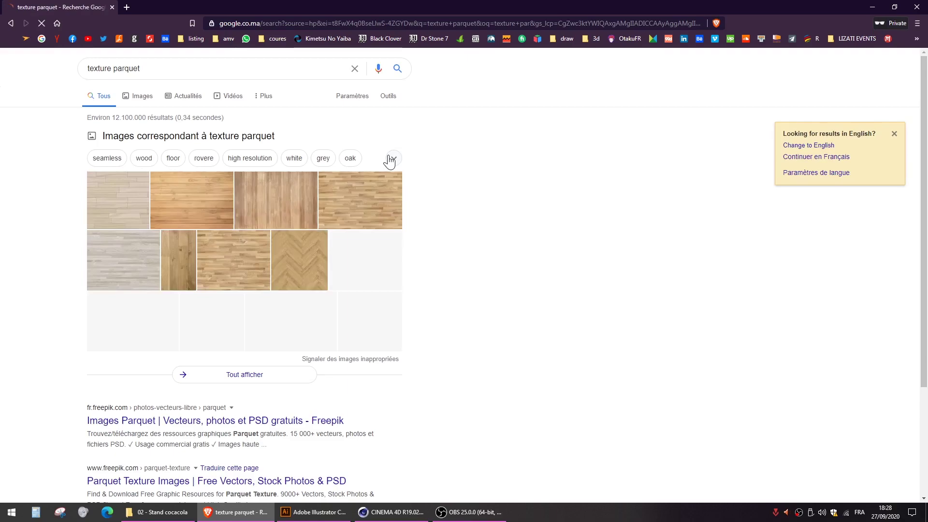
Show the image results for the parquet search and filter them to large images (Grandes images).
{"action": "left_click", "coordinate": [134, 97]}
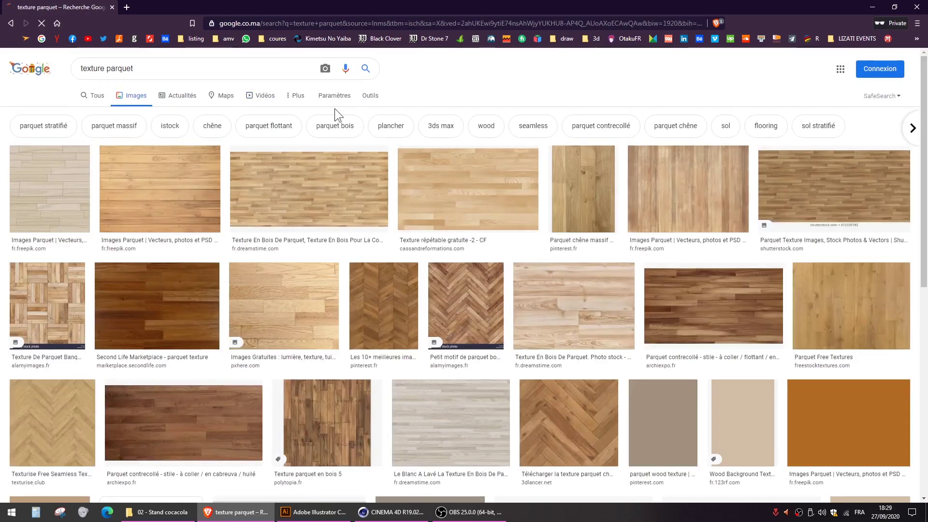
{"action": "left_click", "coordinate": [370, 98]}
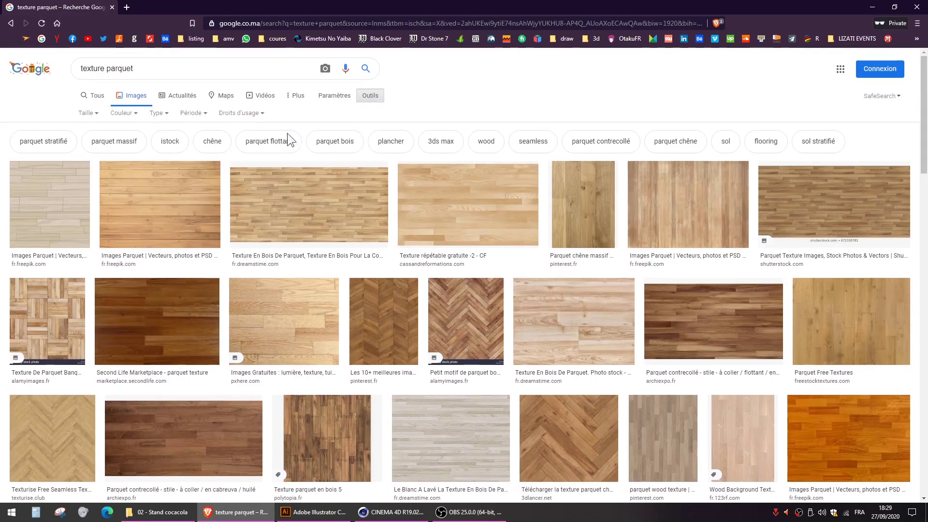
{"action": "left_click", "coordinate": [94, 116]}
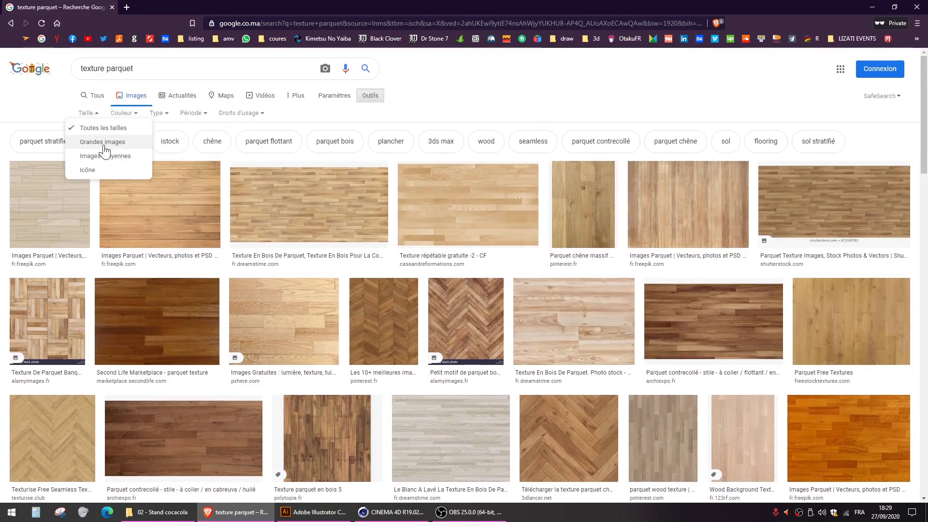
{"action": "left_click", "coordinate": [103, 144]}
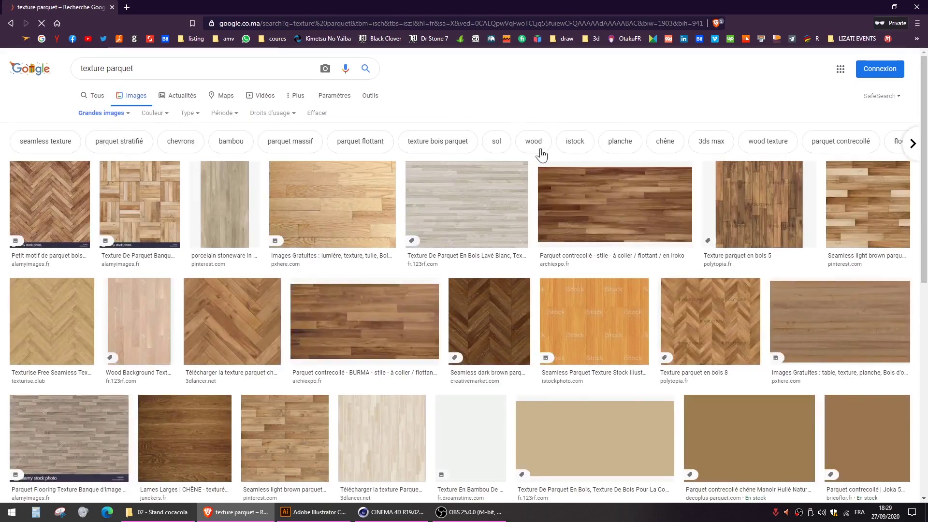
Find a light grey wood-plank parquet image in the results and save it to the 02 - Stand cocacola folder.
{"action": "scroll", "coordinate": [449, 222], "scroll_direction": "down", "scroll_amount": 6}
{"action": "scroll", "coordinate": [437, 211], "scroll_direction": "down", "scroll_amount": 7}
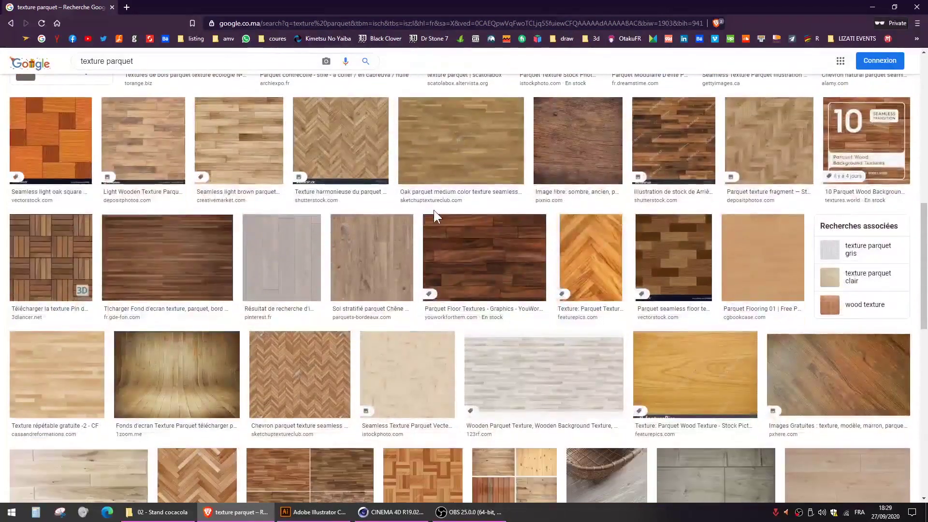
{"action": "scroll", "coordinate": [435, 217], "scroll_direction": "down", "scroll_amount": 4}
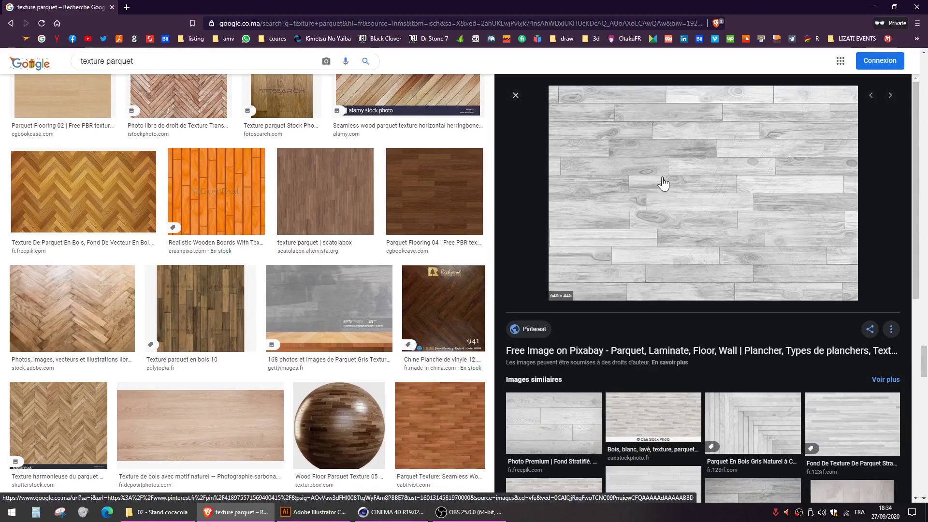
{"action": "right_click", "coordinate": [665, 172]}
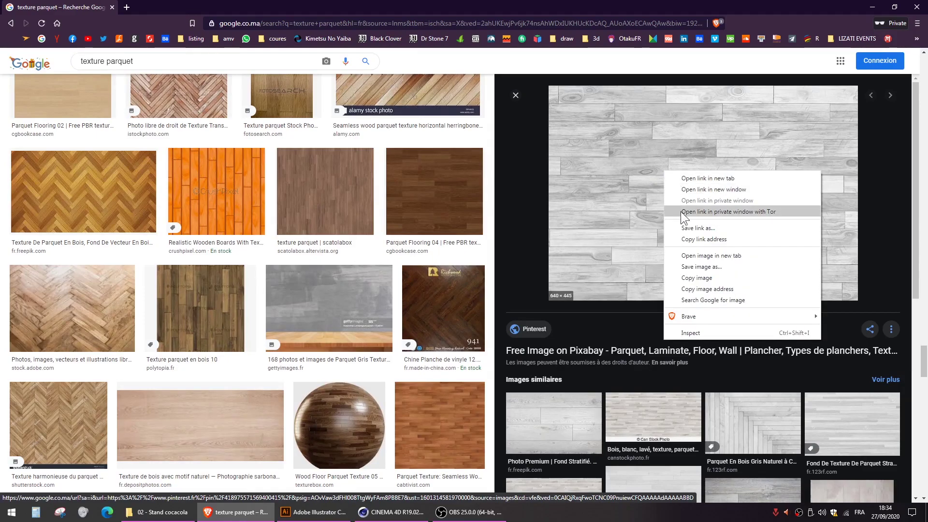
{"action": "left_click", "coordinate": [711, 267]}
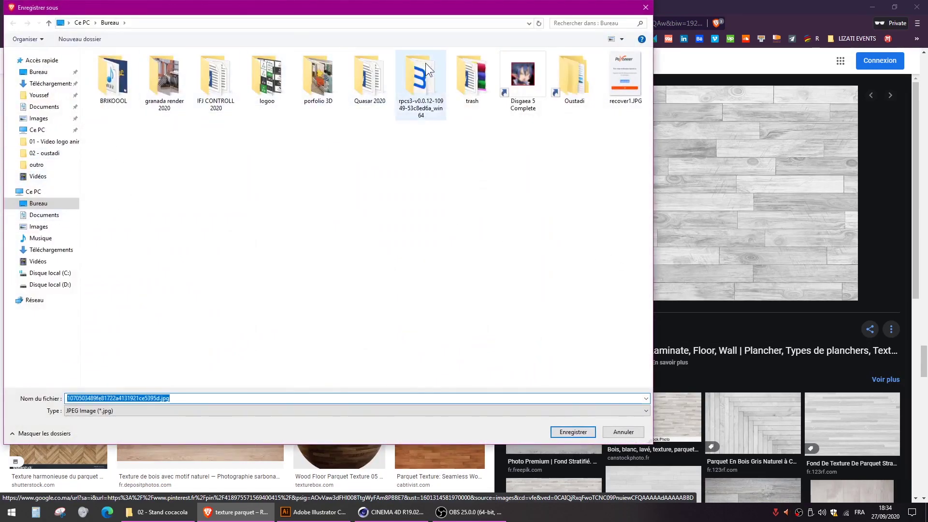
{"action": "double_click", "coordinate": [590, 68]}
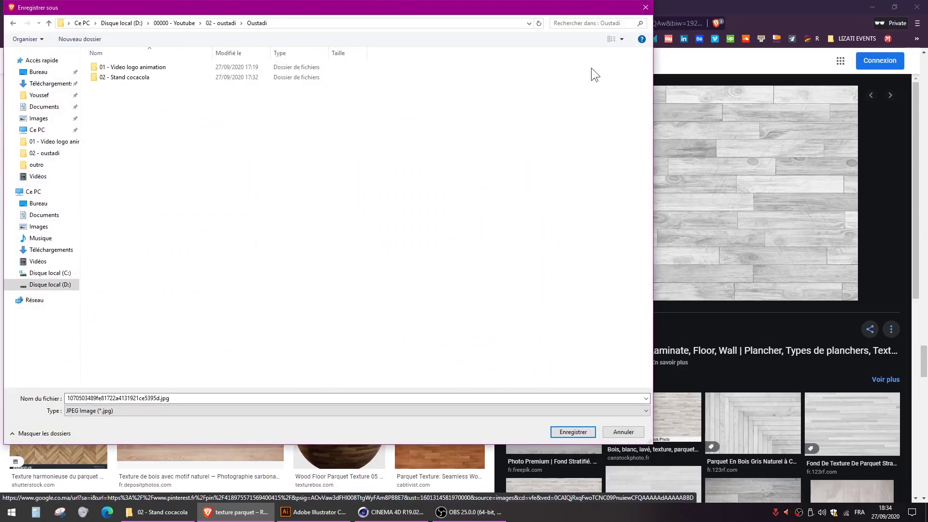
{"action": "double_click", "coordinate": [149, 79]}
{"action": "left_click", "coordinate": [575, 431]}
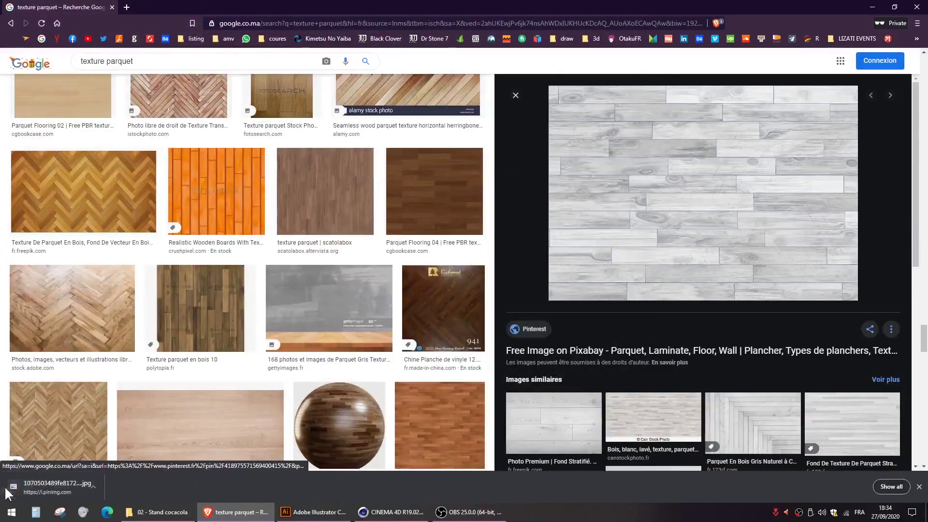
Create a Cinema 4D material from the downloaded parquet image, copying it into the project, and set its texture preview size to 2048x2048 (16 Mo).
{"action": "left_click_drag", "start_coordinate": [61, 498], "coordinate": [142, 462]}
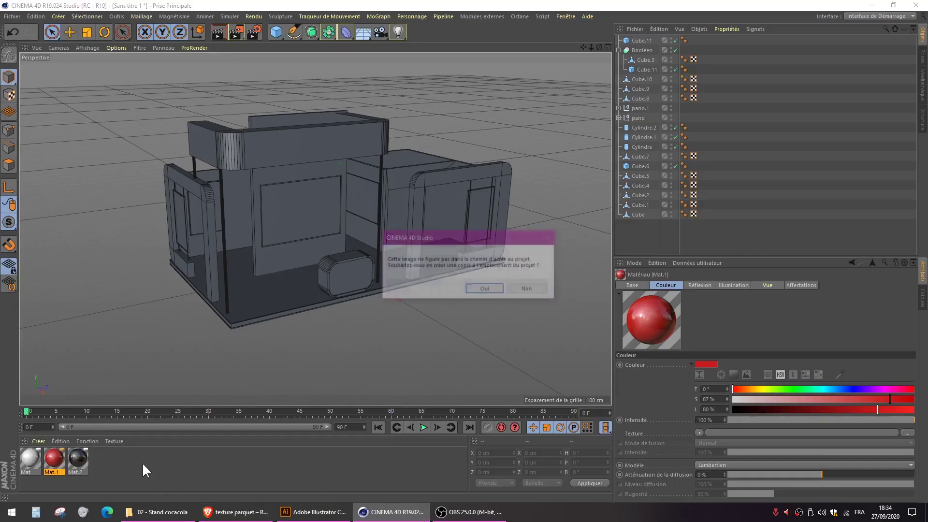
{"action": "left_click", "coordinate": [479, 292]}
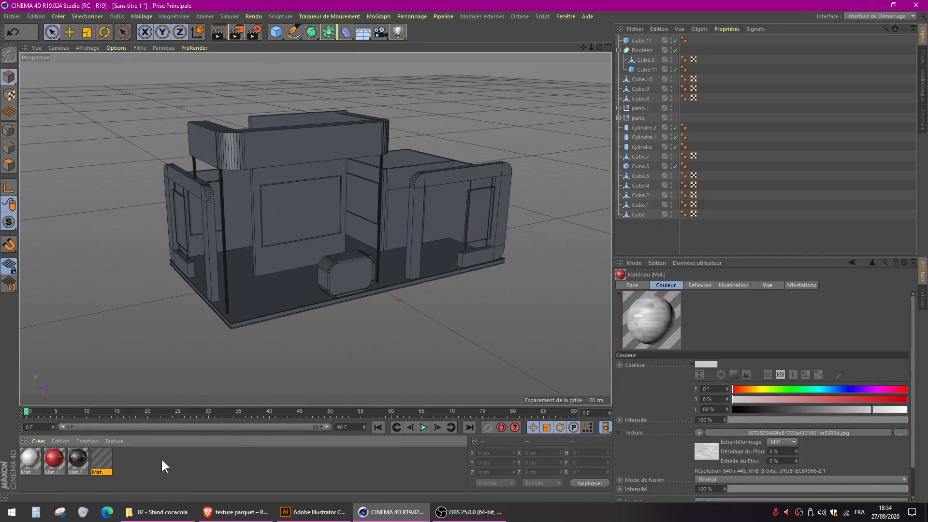
{"action": "double_click", "coordinate": [97, 459]}
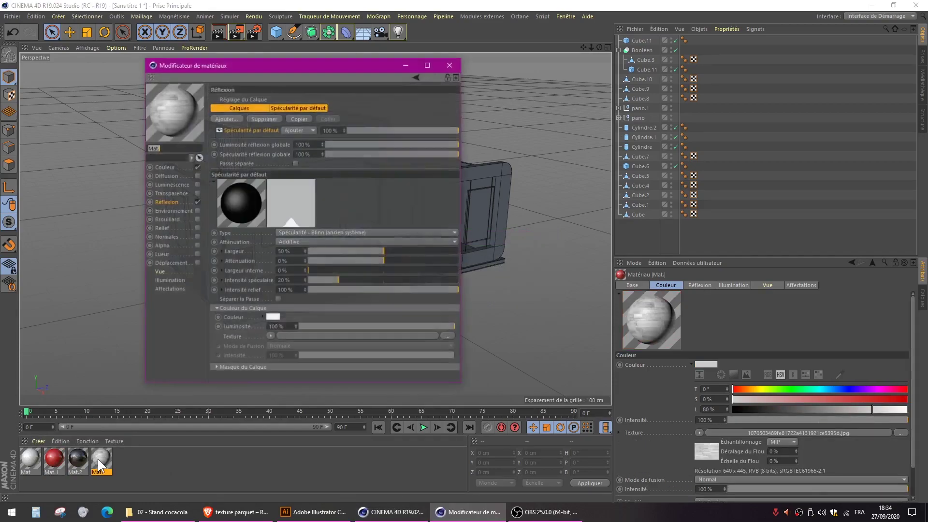
{"action": "left_click_drag", "start_coordinate": [256, 66], "coordinate": [628, 100]}
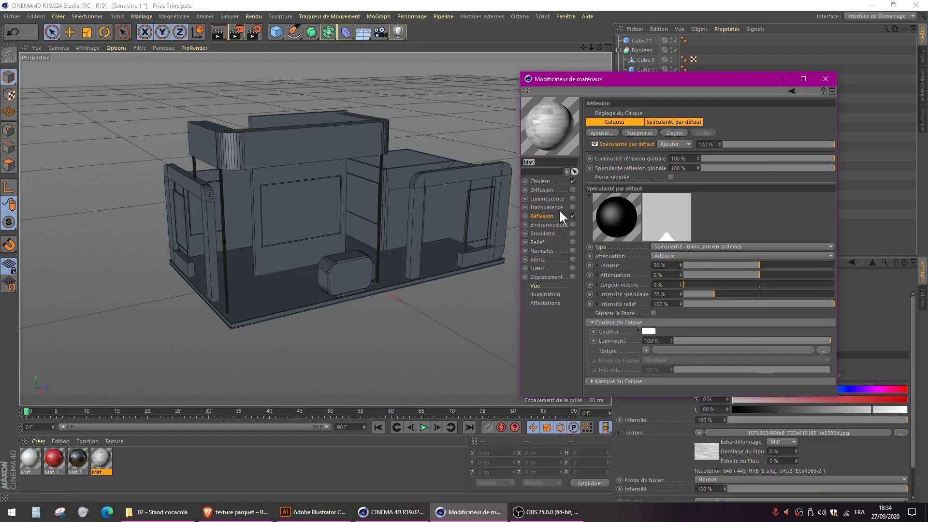
{"action": "left_click", "coordinate": [535, 286]}
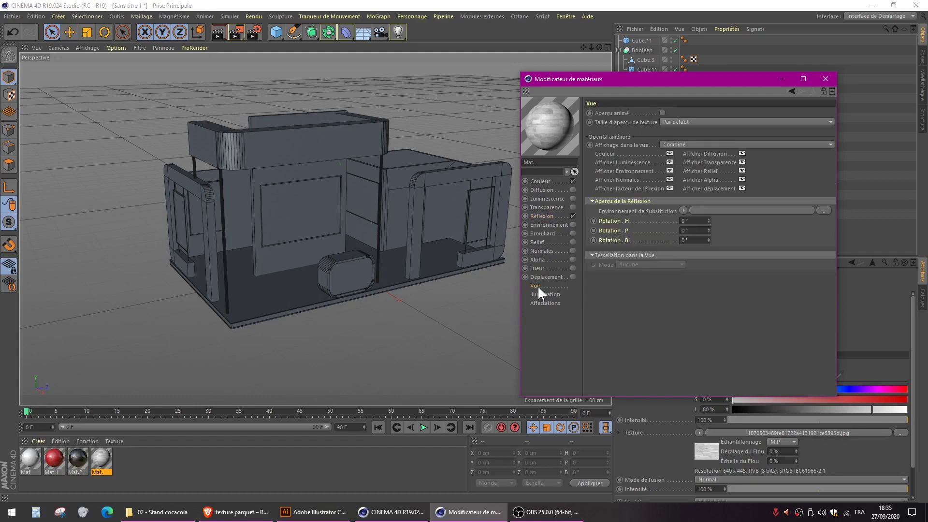
{"action": "left_click", "coordinate": [696, 122]}
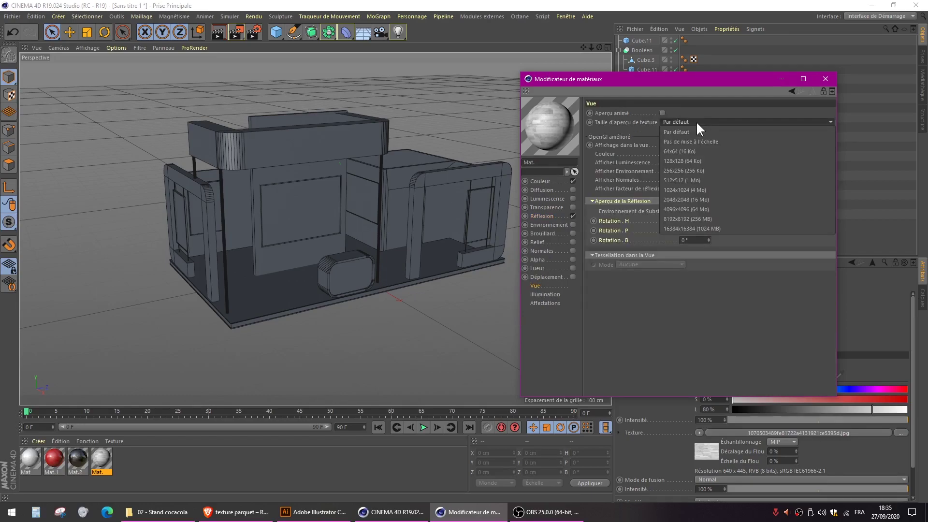
{"action": "left_click", "coordinate": [707, 188]}
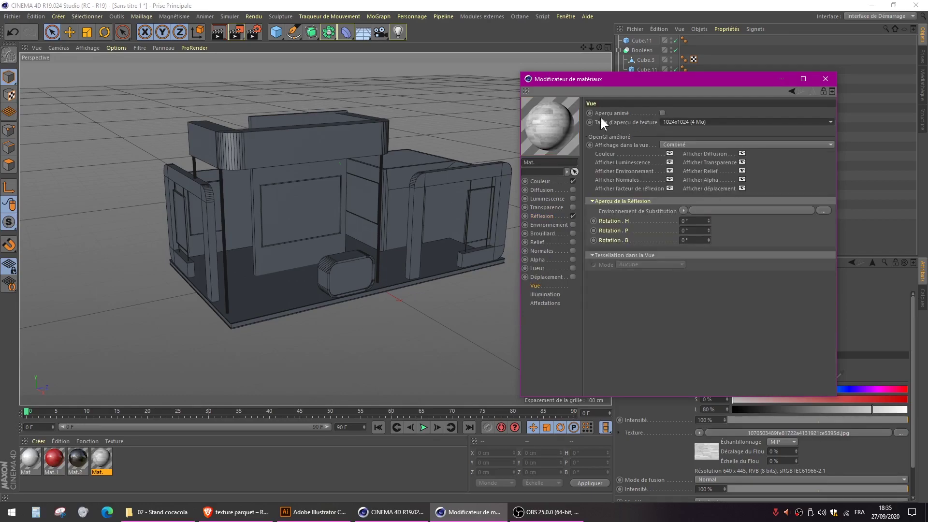
{"action": "left_click", "coordinate": [691, 120]}
{"action": "left_click", "coordinate": [691, 199]}
Add a Beckmann reflection layer to the parquet material, blended with Ajouter at 8% strength.
{"action": "left_click", "coordinate": [542, 216]}
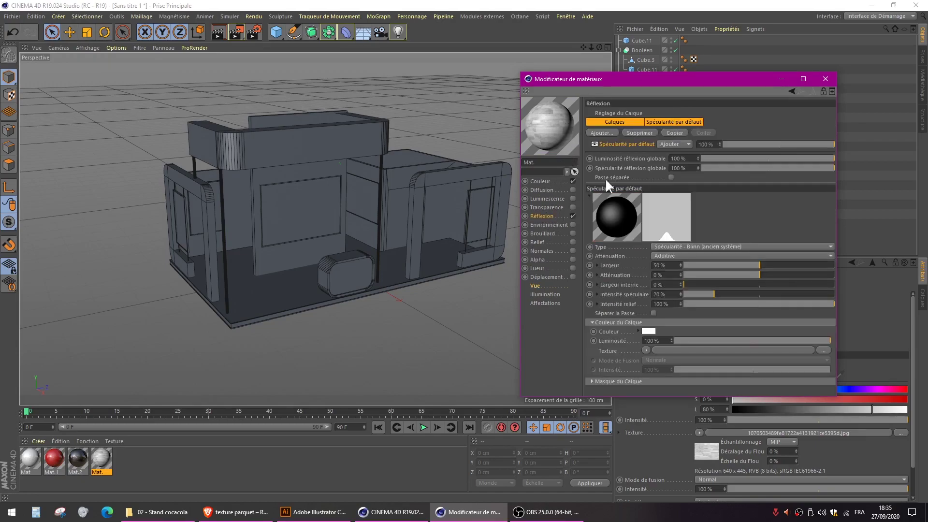
{"action": "left_click", "coordinate": [608, 132]}
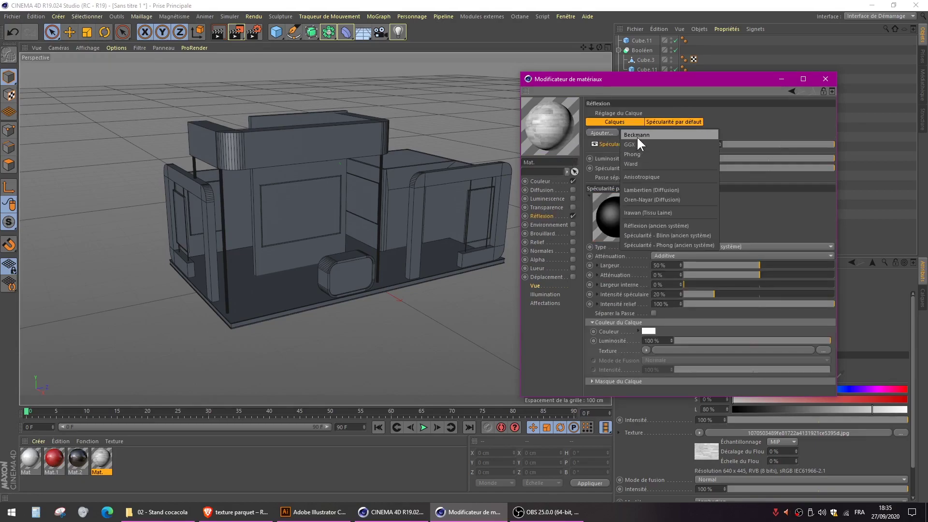
{"action": "left_click", "coordinate": [636, 135]}
{"action": "left_click", "coordinate": [671, 144]}
{"action": "left_click", "coordinate": [670, 164]}
{"action": "left_click_drag", "start_coordinate": [763, 144], "coordinate": [732, 144]}
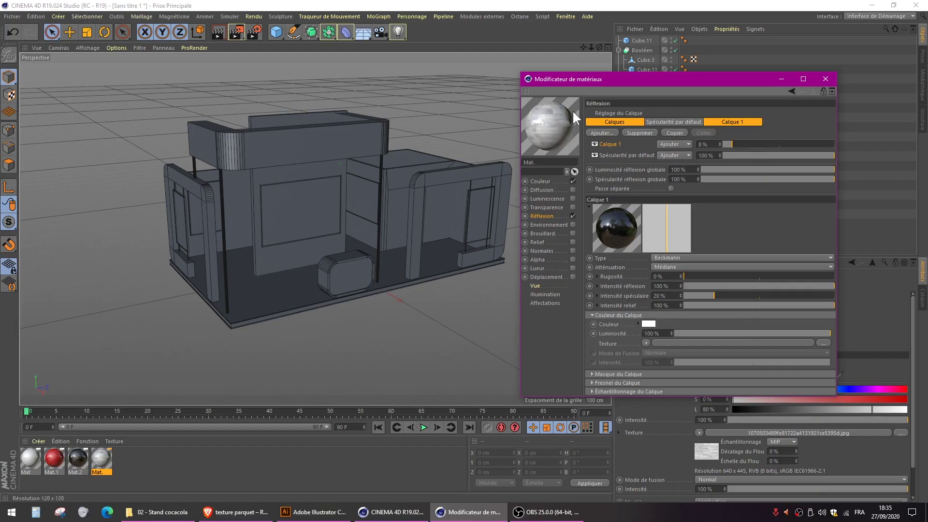
{"action": "left_click", "coordinate": [824, 79]}
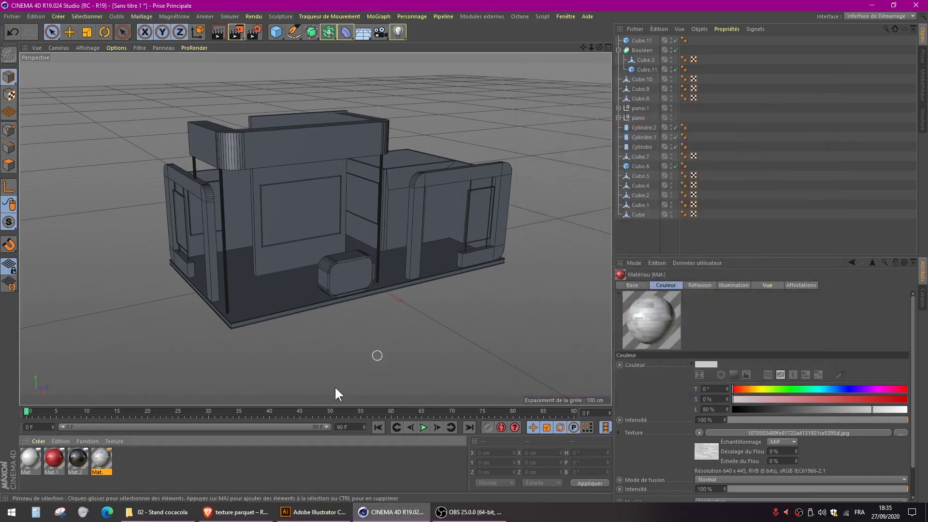
Create a new material, place it after the parquet material, and enable its Luminescence channel.
{"action": "double_click", "coordinate": [148, 464]}
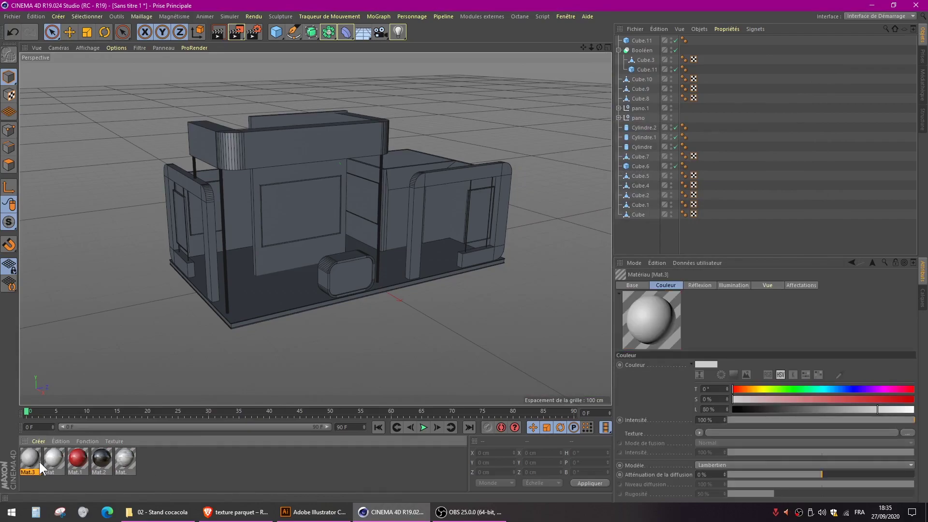
{"action": "left_click_drag", "start_coordinate": [25, 456], "coordinate": [132, 457]}
{"action": "double_click", "coordinate": [124, 458]}
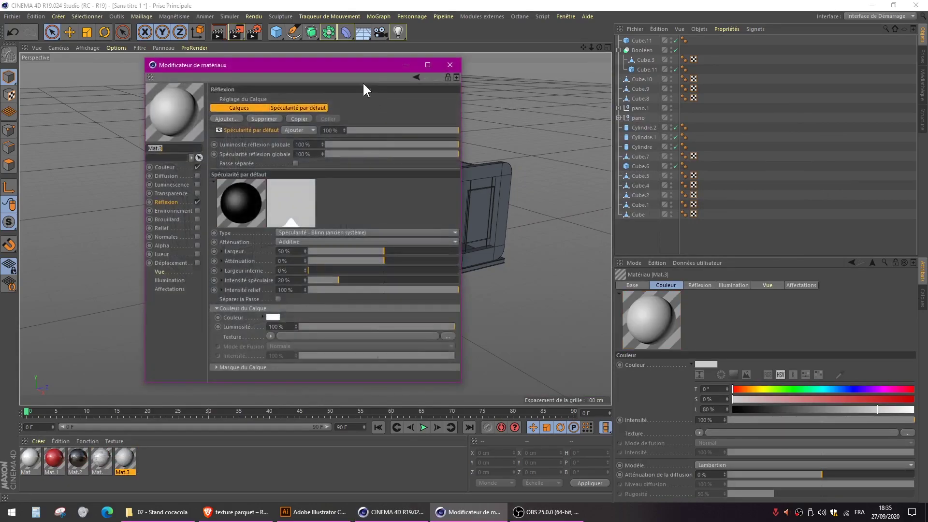
{"action": "left_click_drag", "start_coordinate": [344, 66], "coordinate": [686, 67]}
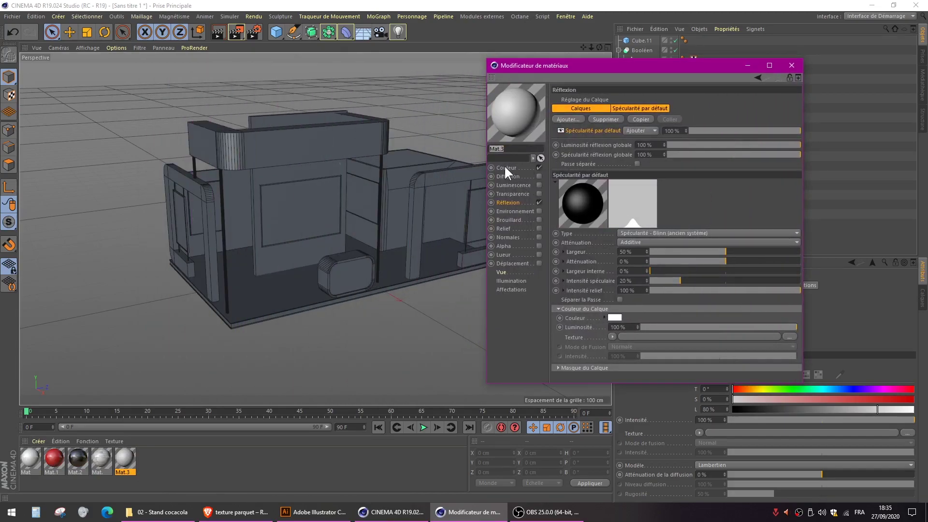
{"action": "left_click", "coordinate": [513, 185]}
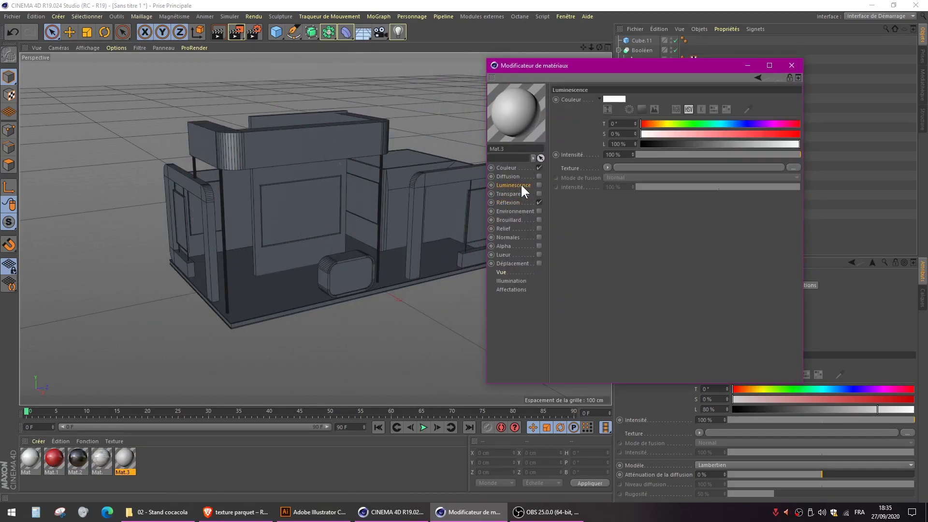
{"action": "left_click", "coordinate": [539, 185]}
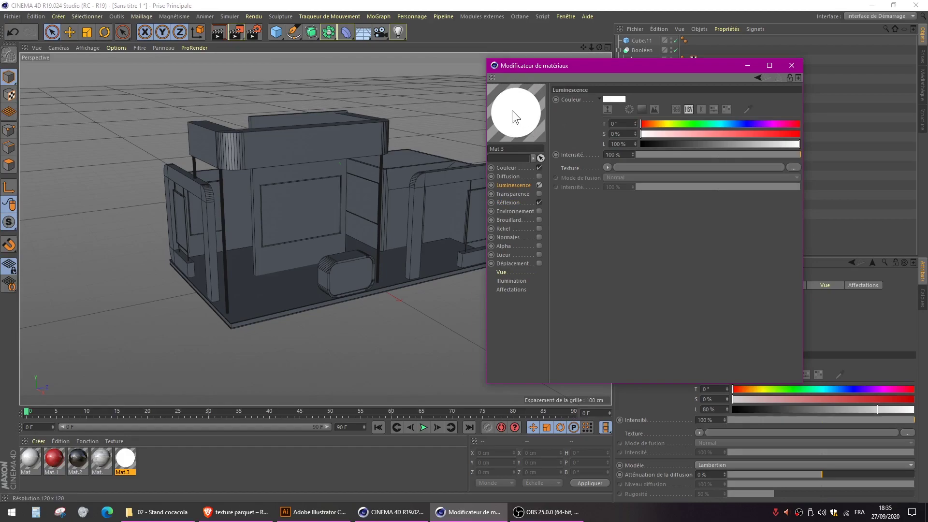
Set the new material's luminescence colour to bright red with 92% saturation and 93% lightness.
{"action": "left_click", "coordinate": [613, 99]}
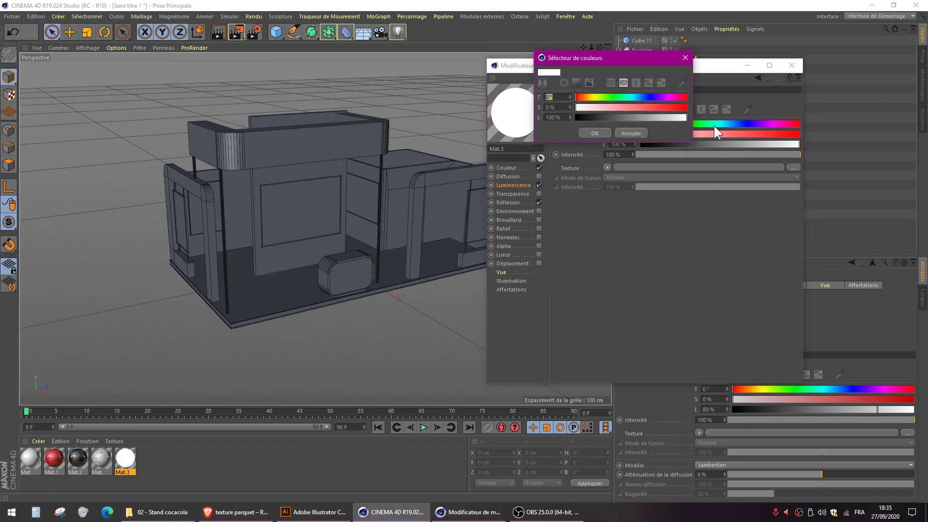
{"action": "mouse_move", "coordinate": [636, 108]}
{"action": "left_mouse_down"}
{"action": "mouse_move", "coordinate": [676, 104]}
{"action": "mouse_move", "coordinate": [644, 119]}
{"action": "left_mouse_up"}
{"action": "left_click", "coordinate": [606, 131]}
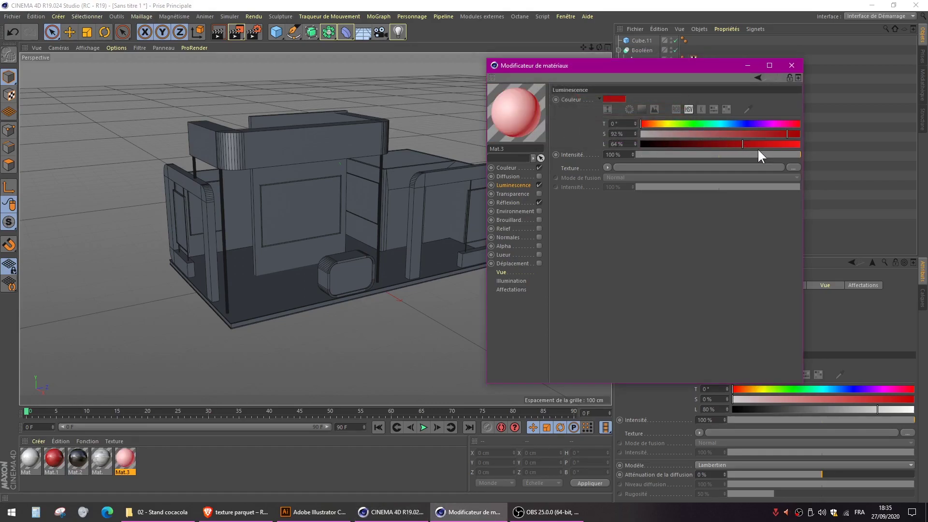
{"action": "mouse_move", "coordinate": [756, 143]}
{"action": "left_mouse_down"}
{"action": "mouse_move", "coordinate": [777, 143]}
{"action": "mouse_move", "coordinate": [734, 143]}
{"action": "mouse_move", "coordinate": [789, 143]}
{"action": "left_mouse_up"}
Disable the luminous material's Couleur channel and set its luminescence saturation to 81%.
{"action": "left_click", "coordinate": [538, 167]}
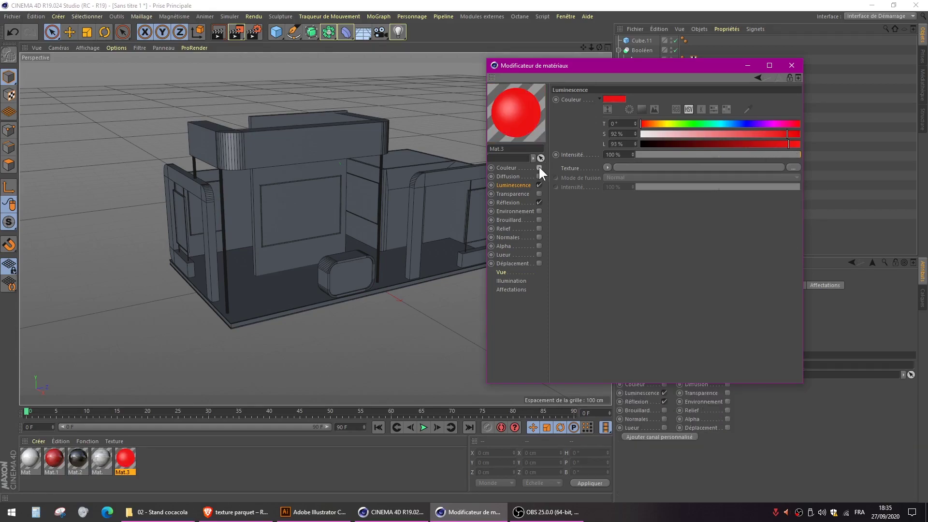
{"action": "left_click", "coordinate": [508, 167]}
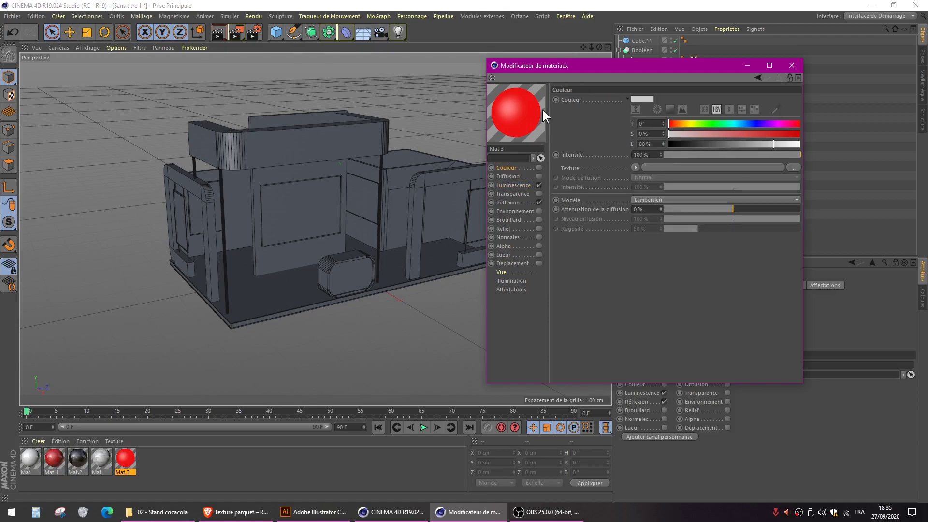
{"action": "left_click", "coordinate": [515, 188]}
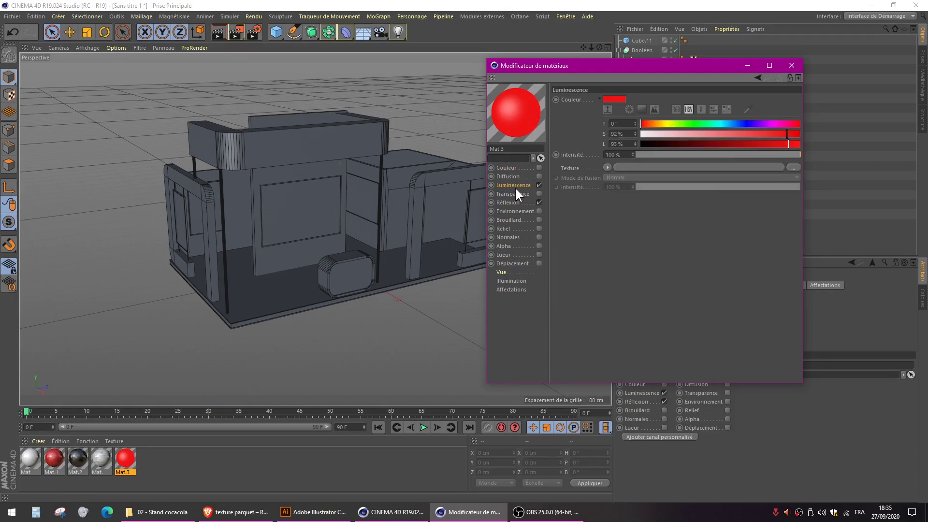
{"action": "left_click_drag", "start_coordinate": [770, 133], "coordinate": [768, 131]}
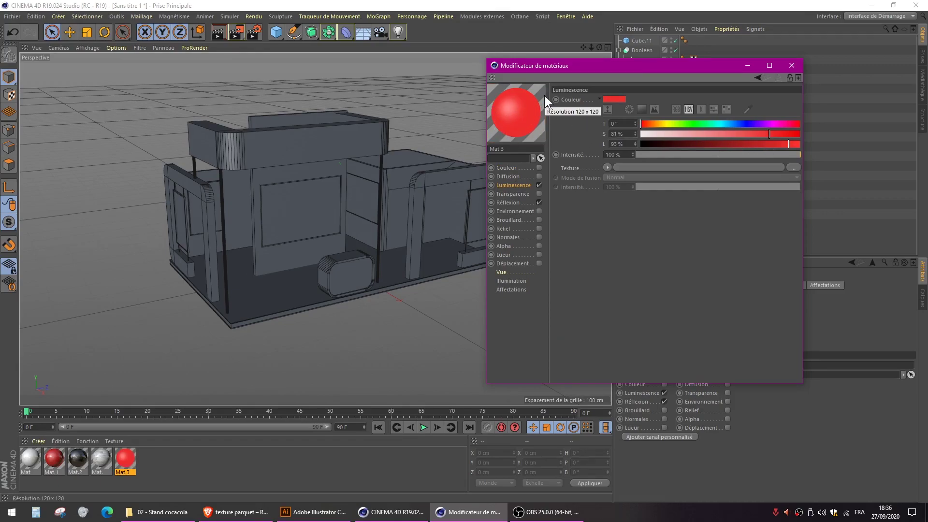
{"action": "left_click", "coordinate": [791, 65]}
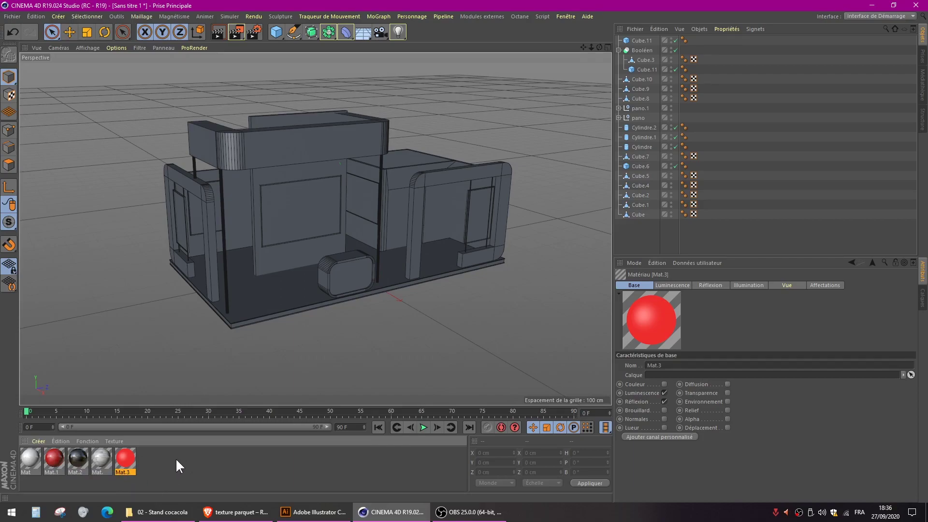
Apply the parquet material to the stand's floor slab.
{"action": "left_click_drag", "start_coordinate": [225, 263], "coordinate": [303, 234], "text": "alt"}
{"action": "scroll", "coordinate": [285, 237], "scroll_direction": "up", "scroll_amount": 3}
{"action": "left_click_drag", "start_coordinate": [103, 457], "coordinate": [329, 322]}
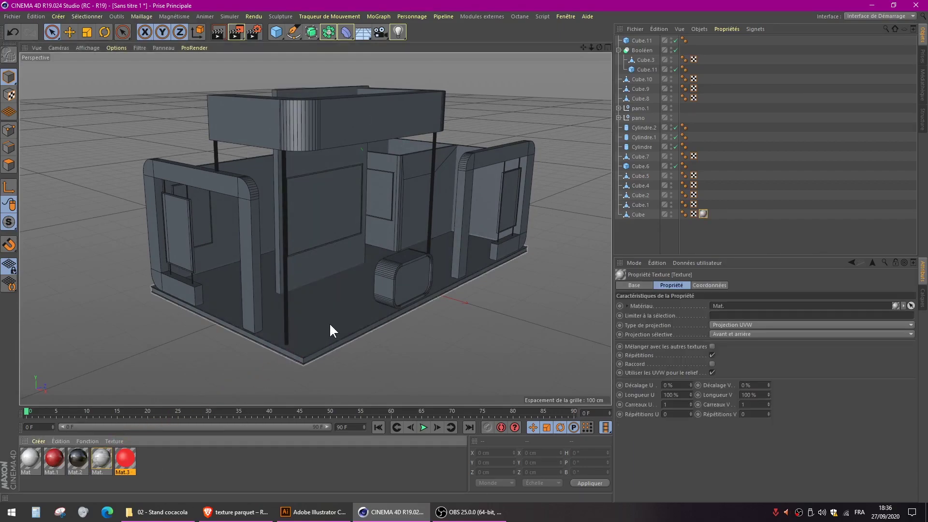
Set the projection type of the floor's parquet texture to Cubique.
{"action": "scroll", "coordinate": [332, 355], "scroll_direction": "up", "scroll_amount": 5}
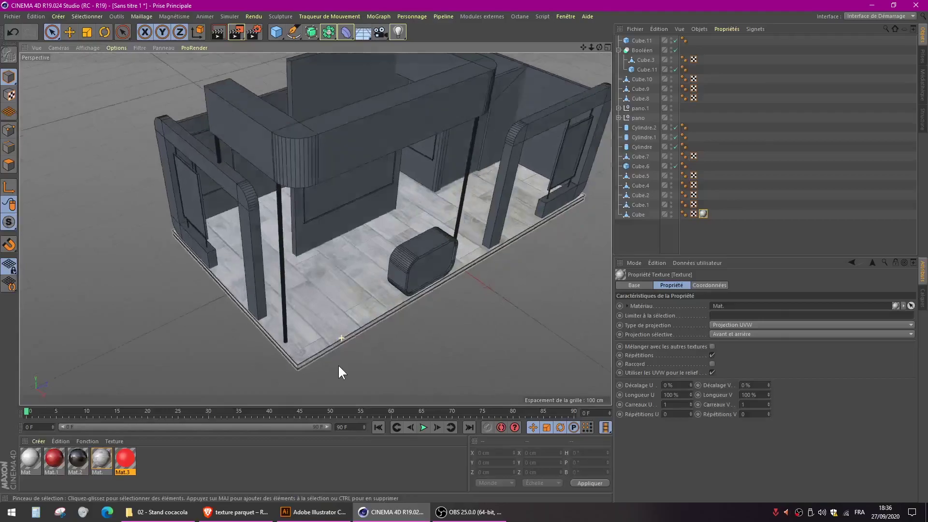
{"action": "right_click_drag", "start_coordinate": [340, 321], "coordinate": [379, 316], "text": "alt"}
{"action": "left_click_drag", "start_coordinate": [379, 315], "coordinate": [401, 227], "text": "alt"}
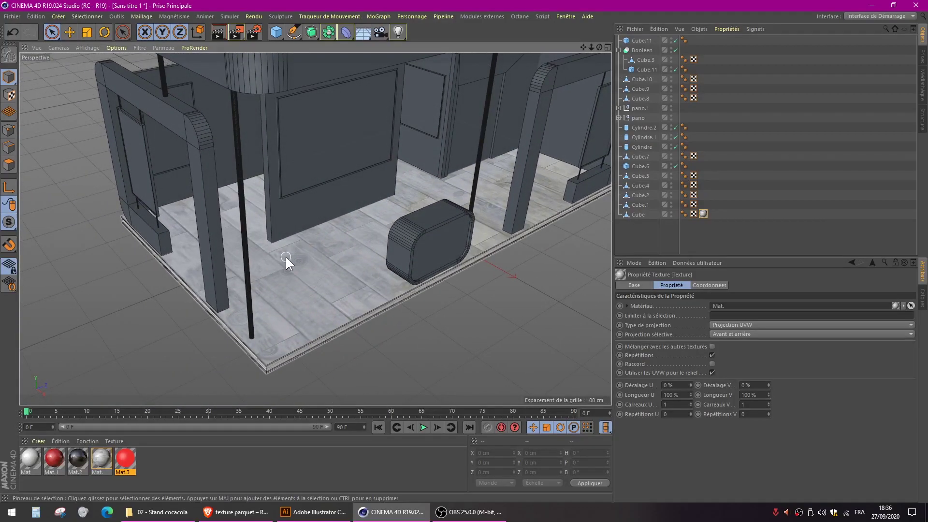
{"action": "left_click", "coordinate": [704, 214]}
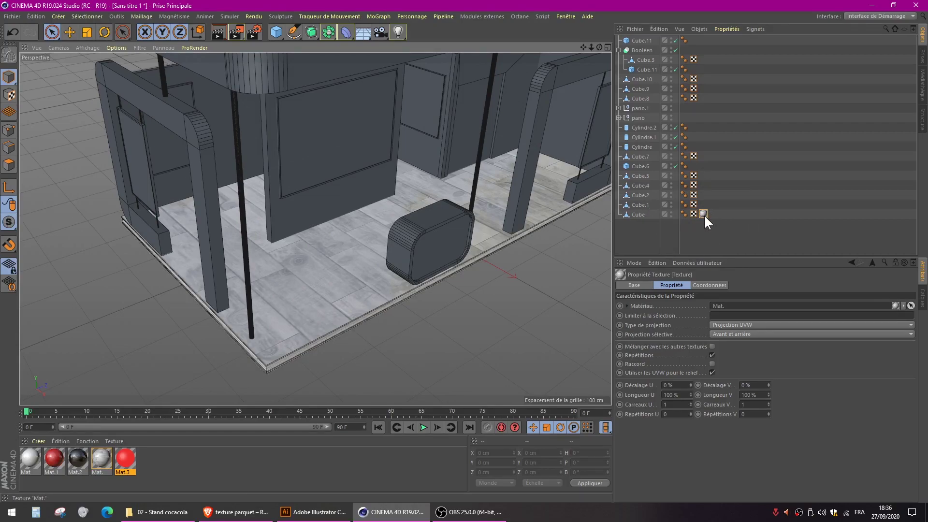
{"action": "left_click", "coordinate": [735, 325]}
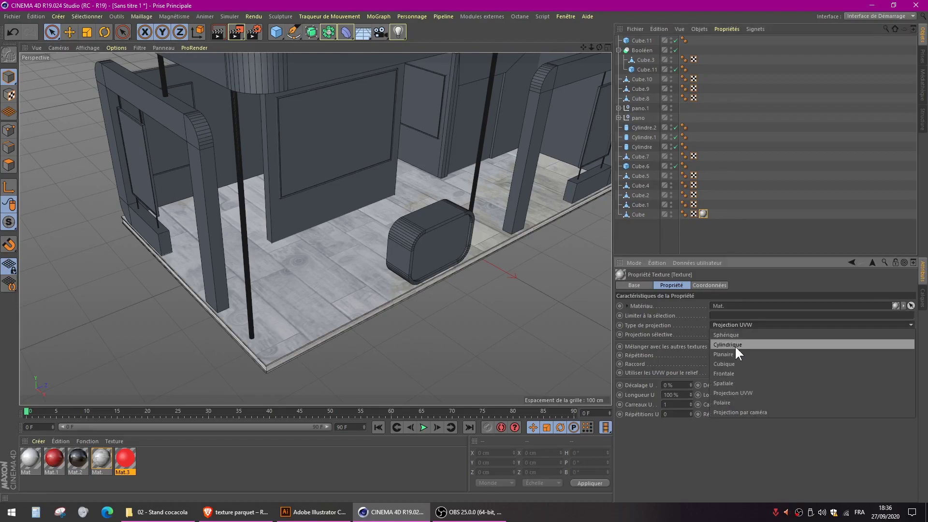
{"action": "left_click", "coordinate": [730, 363]}
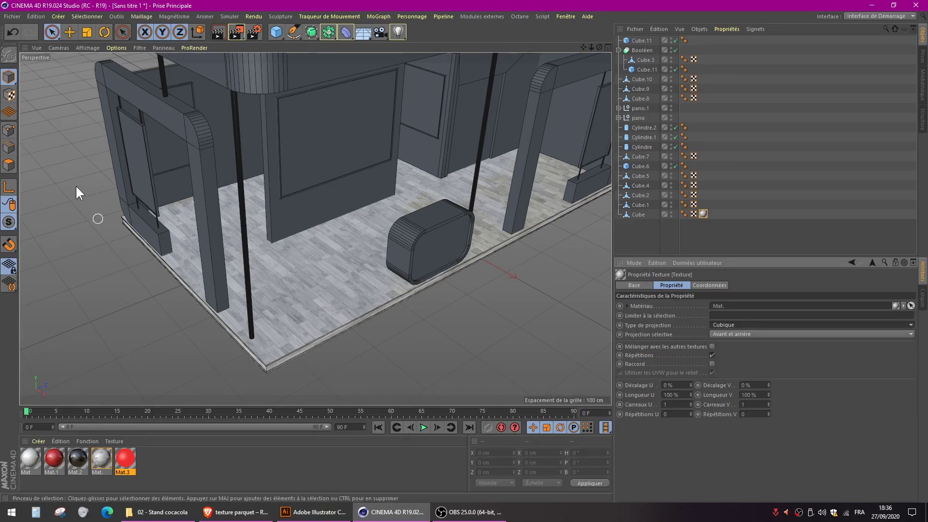
Rotate the floor's parquet texture about the vertical axis in Texture mode to reorient the planks.
{"action": "left_click", "coordinate": [9, 96]}
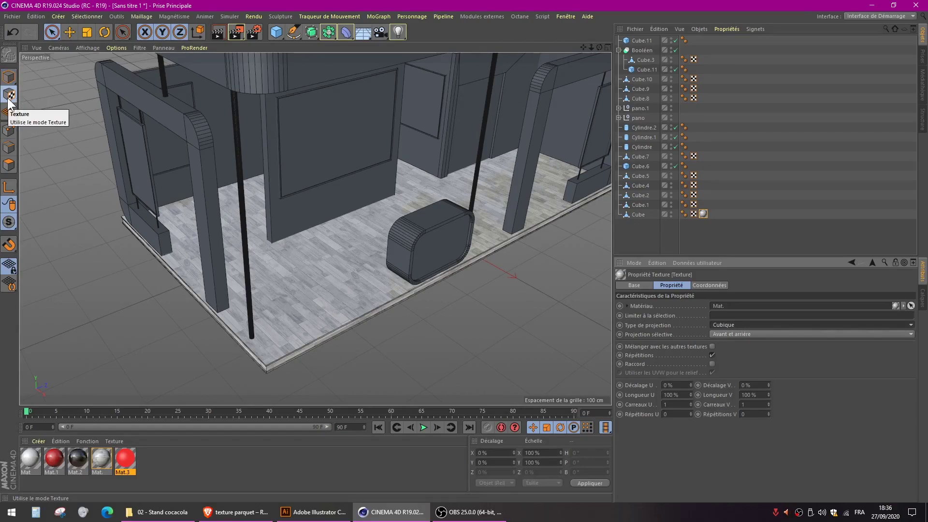
{"action": "left_click", "coordinate": [103, 33]}
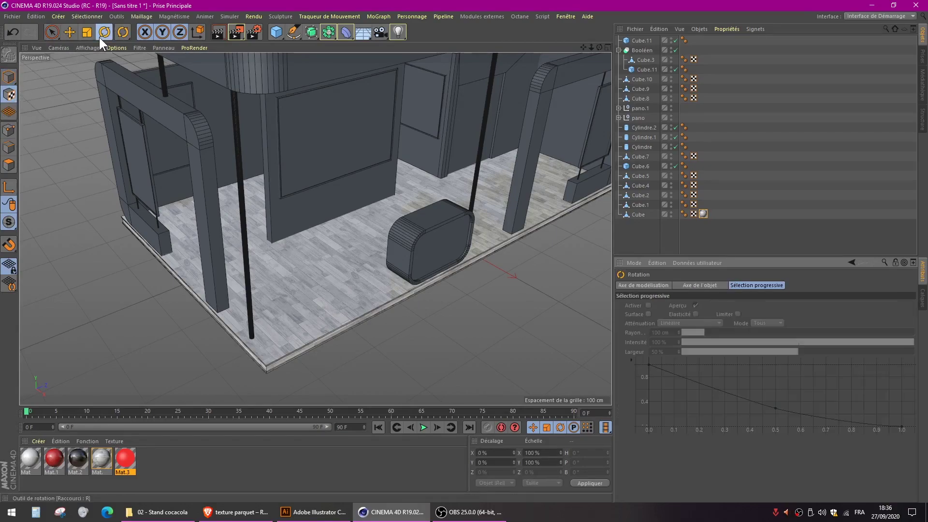
{"action": "scroll", "coordinate": [309, 280], "scroll_direction": "down", "scroll_amount": 5}
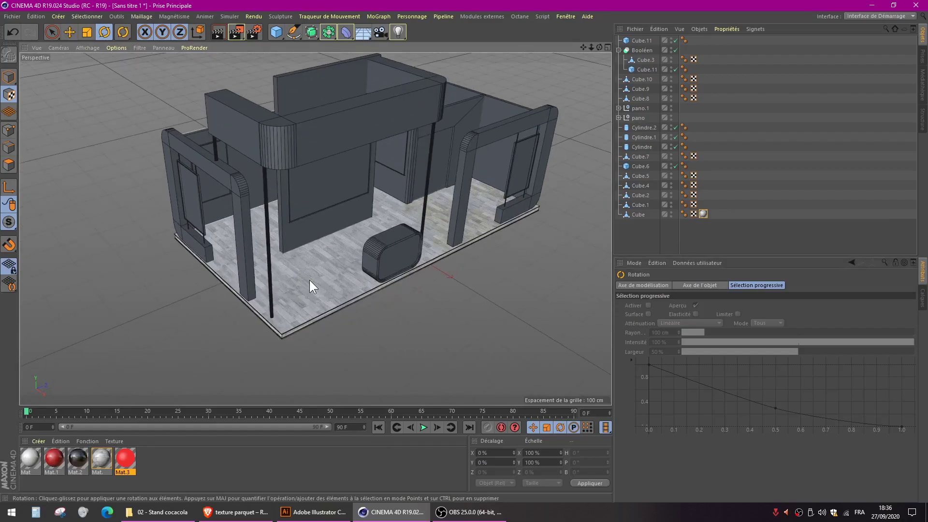
{"action": "left_click", "coordinate": [638, 214]}
{"action": "scroll", "coordinate": [338, 266], "scroll_direction": "up", "scroll_amount": 4}
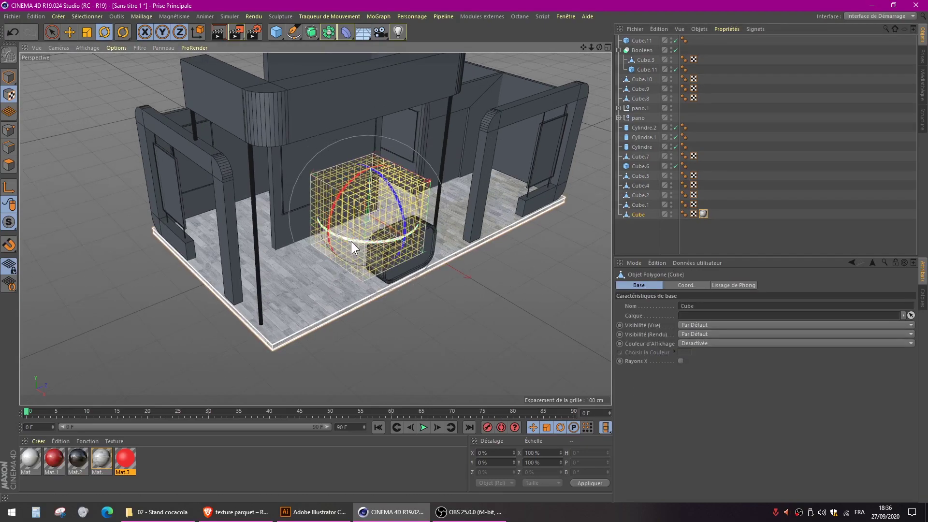
{"action": "left_click_drag", "start_coordinate": [351, 241], "coordinate": [470, 233]}
{"action": "left_click", "coordinate": [52, 32]}
{"action": "left_click", "coordinate": [404, 316]}
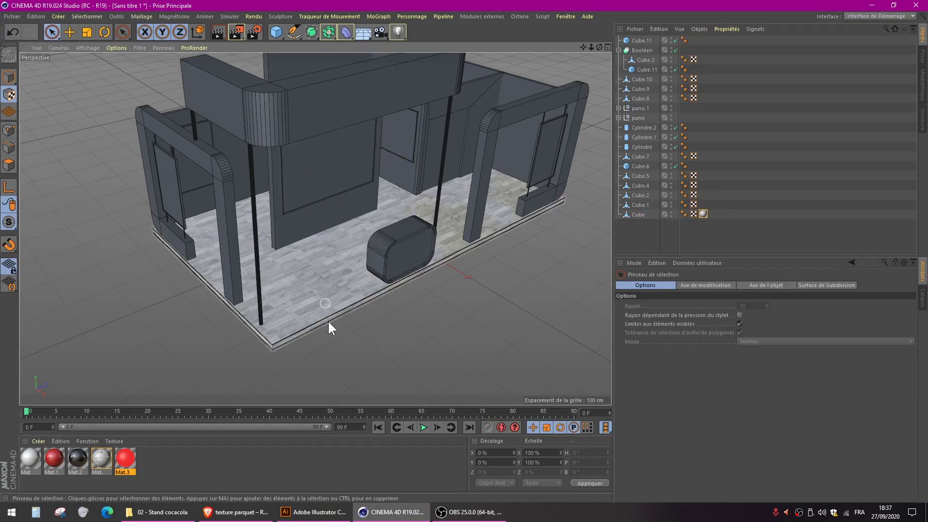
Loop-select the polygons around the floor slab's outer edge band and apply the luminous red material Mat.3 to them.
{"action": "right_click_drag", "start_coordinate": [328, 327], "coordinate": [419, 323], "text": "alt"}
{"action": "left_click_drag", "start_coordinate": [332, 298], "coordinate": [440, 262], "text": "alt"}
{"action": "left_click_drag", "start_coordinate": [395, 306], "coordinate": [348, 338], "text": "alt"}
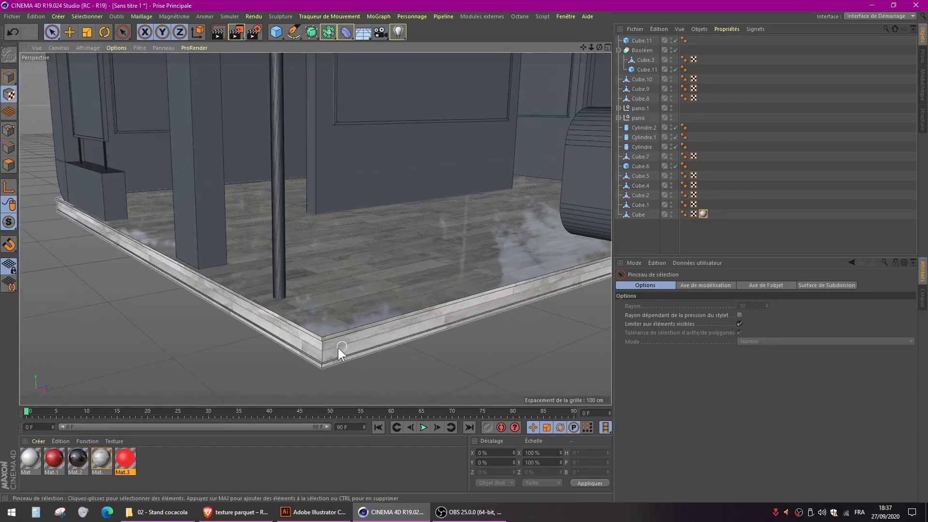
{"action": "left_click", "coordinate": [637, 214]}
{"action": "left_click", "coordinate": [8, 165]}
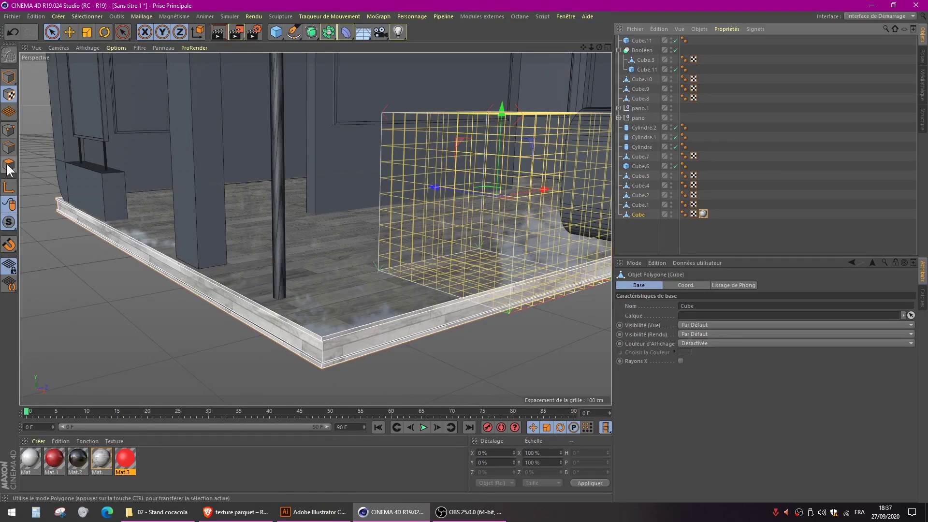
{"action": "left_click", "coordinate": [82, 16]}
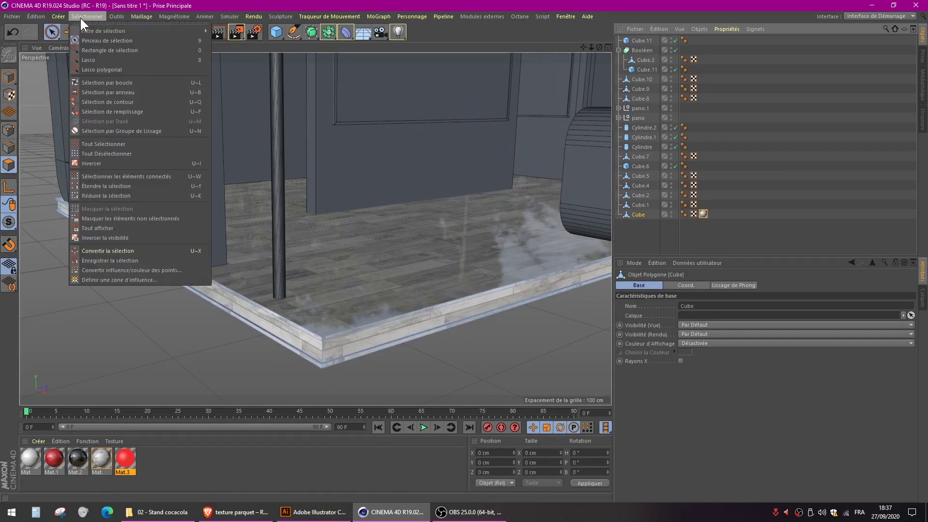
{"action": "left_click", "coordinate": [116, 82]}
{"action": "left_click", "coordinate": [325, 354]}
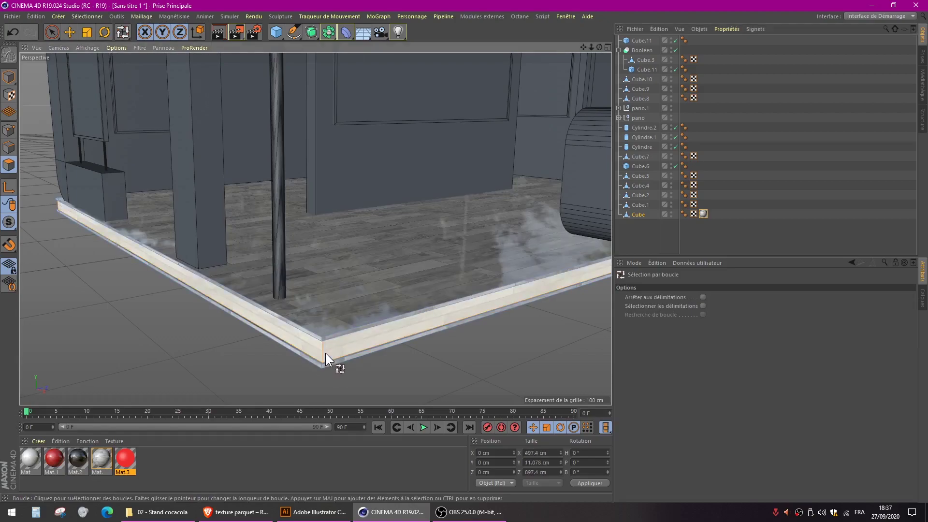
{"action": "left_click_drag", "start_coordinate": [125, 458], "coordinate": [320, 352]}
{"action": "left_click", "coordinate": [190, 370]}
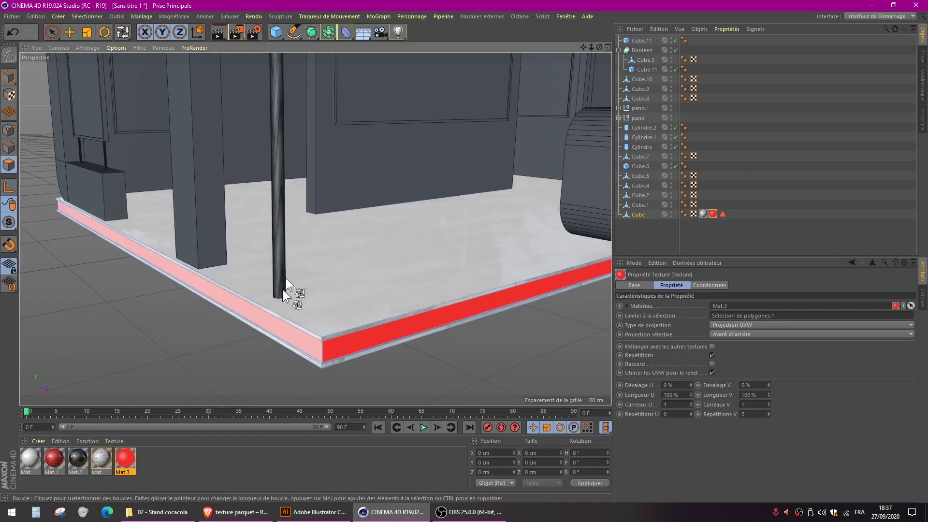
Apply the white material to the overhead fascia Cube.7 and to the central wall Cube.6.
{"action": "scroll", "coordinate": [304, 245], "scroll_direction": "down", "scroll_amount": 4}
{"action": "scroll", "coordinate": [304, 244], "scroll_direction": "down", "scroll_amount": 4}
{"action": "left_click_drag", "start_coordinate": [330, 201], "coordinate": [335, 266], "text": "alt"}
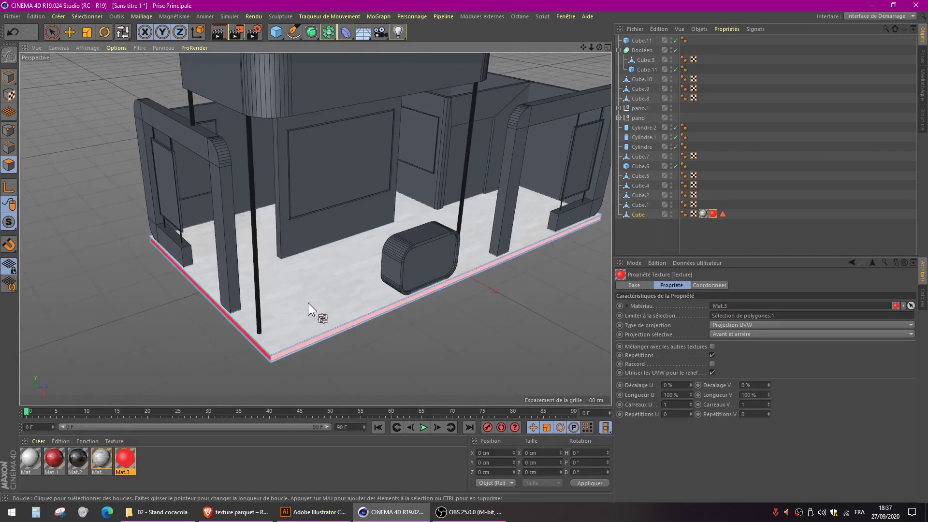
{"action": "scroll", "coordinate": [309, 292], "scroll_direction": "up", "scroll_amount": 2}
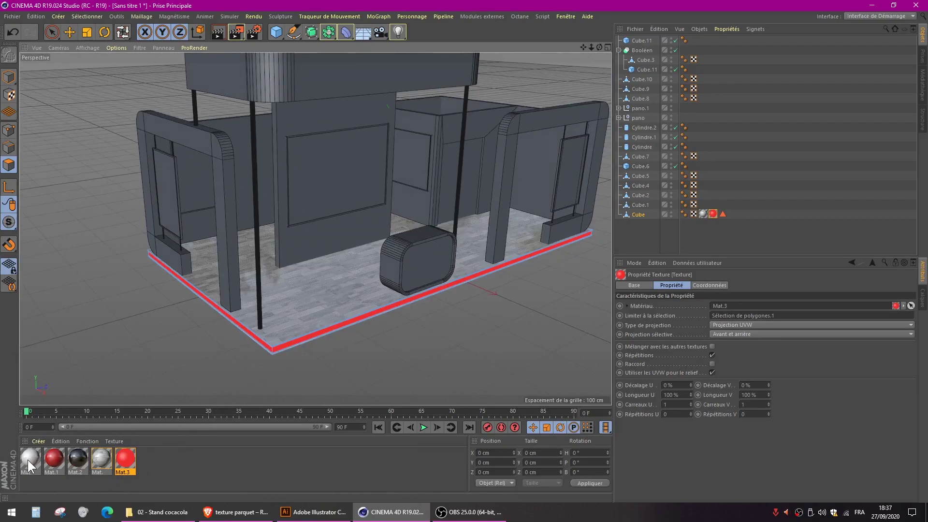
{"action": "left_click_drag", "start_coordinate": [28, 460], "coordinate": [330, 156]}
{"action": "left_click_drag", "start_coordinate": [320, 71], "coordinate": [322, 72]}
{"action": "middle_click_drag", "start_coordinate": [335, 158], "coordinate": [323, 279], "text": "alt"}
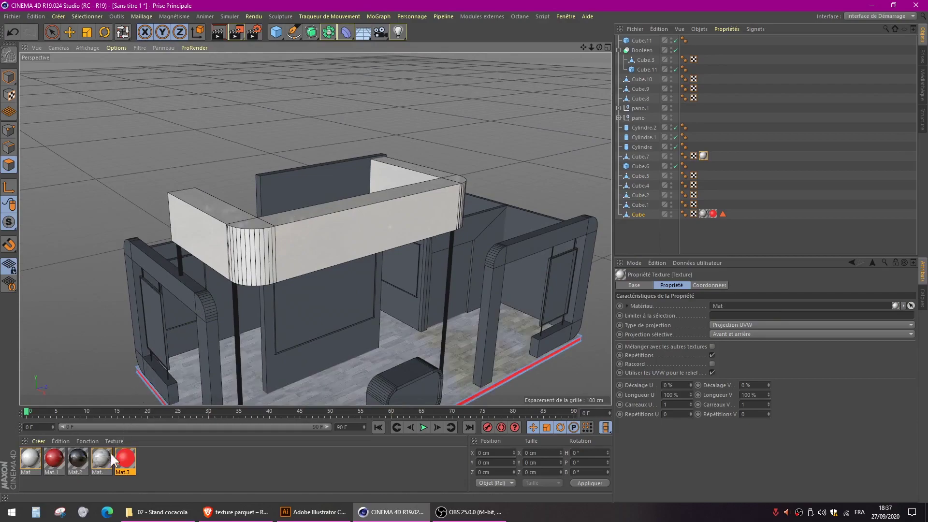
{"action": "left_click_drag", "start_coordinate": [36, 462], "coordinate": [297, 185]}
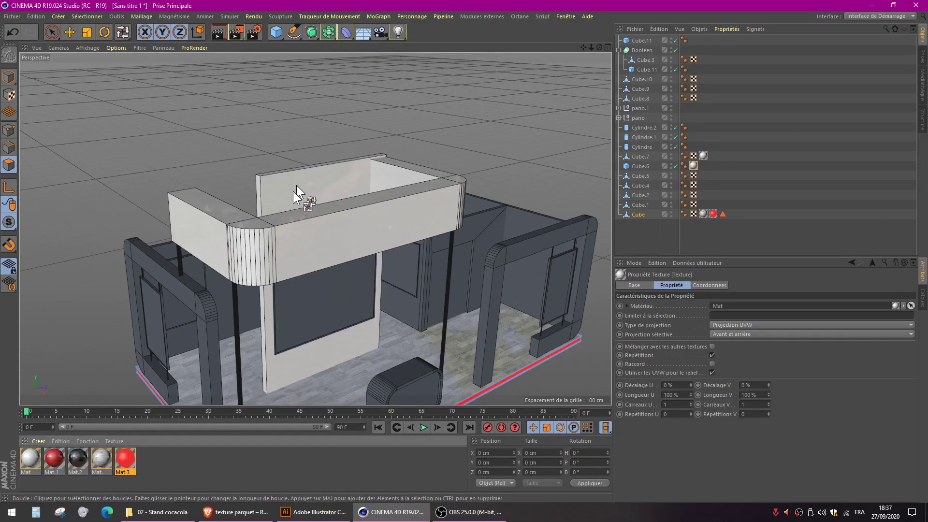
{"action": "middle_click_drag", "start_coordinate": [287, 262], "coordinate": [295, 253], "text": "alt"}
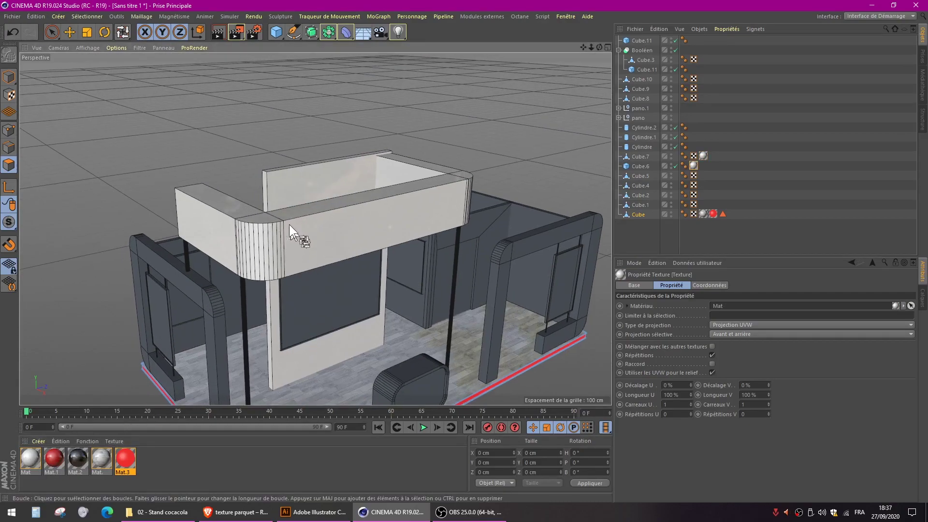
Select the top and bottom polygons of the overhead fascia Cube.7 and apply the red material Mat.1 to them.
{"action": "left_click", "coordinate": [8, 78]}
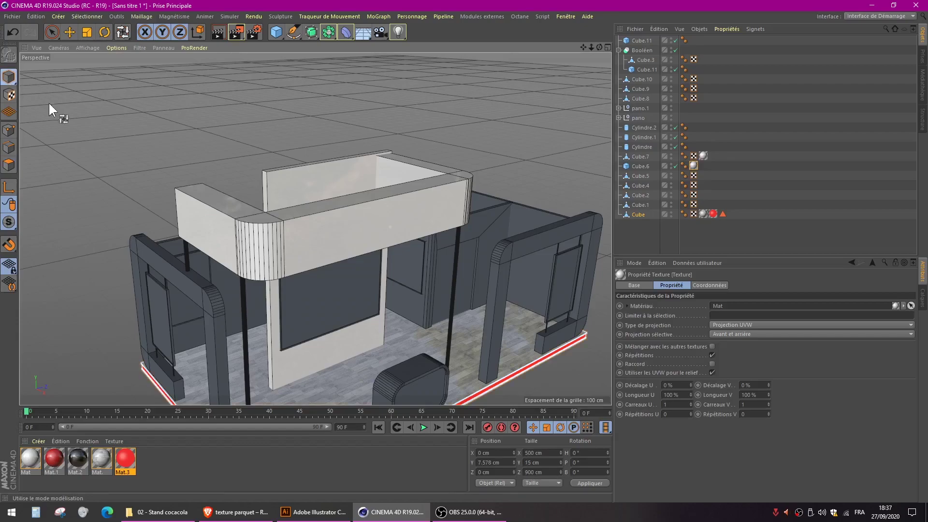
{"action": "left_click", "coordinate": [52, 33]}
{"action": "left_click", "coordinate": [234, 245]}
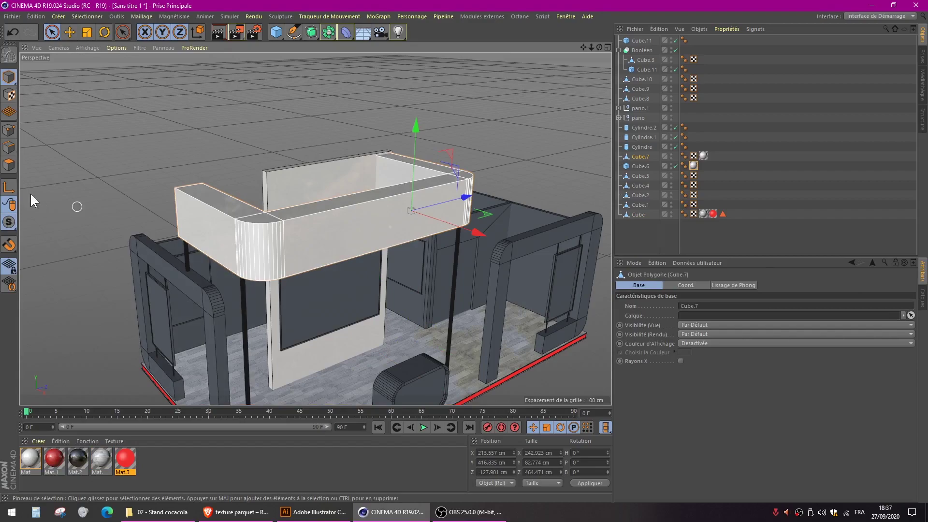
{"action": "left_click", "coordinate": [8, 166]}
{"action": "mouse_move", "coordinate": [236, 230]}
{"action": "left_mouse_down", "text": "alt"}
{"action": "mouse_move", "coordinate": [237, 253]}
{"action": "mouse_move", "coordinate": [242, 243]}
{"action": "mouse_move", "coordinate": [213, 183]}
{"action": "mouse_move", "coordinate": [257, 213]}
{"action": "mouse_move", "coordinate": [285, 207]}
{"action": "mouse_move", "coordinate": [465, 125]}
{"action": "mouse_move", "coordinate": [435, 120]}
{"action": "mouse_move", "coordinate": [367, 174]}
{"action": "mouse_move", "coordinate": [402, 218]}
{"action": "mouse_move", "coordinate": [380, 132]}
{"action": "mouse_move", "coordinate": [369, 233]}
{"action": "left_mouse_up", "text": "alt"}
{"action": "middle_click_drag", "start_coordinate": [368, 233], "coordinate": [366, 278], "text": "alt"}
{"action": "mouse_move", "coordinate": [347, 216]}
{"action": "left_mouse_down", "text": "alt"}
{"action": "mouse_move", "coordinate": [296, 211]}
{"action": "mouse_move", "coordinate": [364, 212]}
{"action": "mouse_move", "coordinate": [294, 224]}
{"action": "mouse_move", "coordinate": [231, 208]}
{"action": "mouse_move", "coordinate": [497, 290]}
{"action": "mouse_move", "coordinate": [483, 310]}
{"action": "left_mouse_up", "text": "alt"}
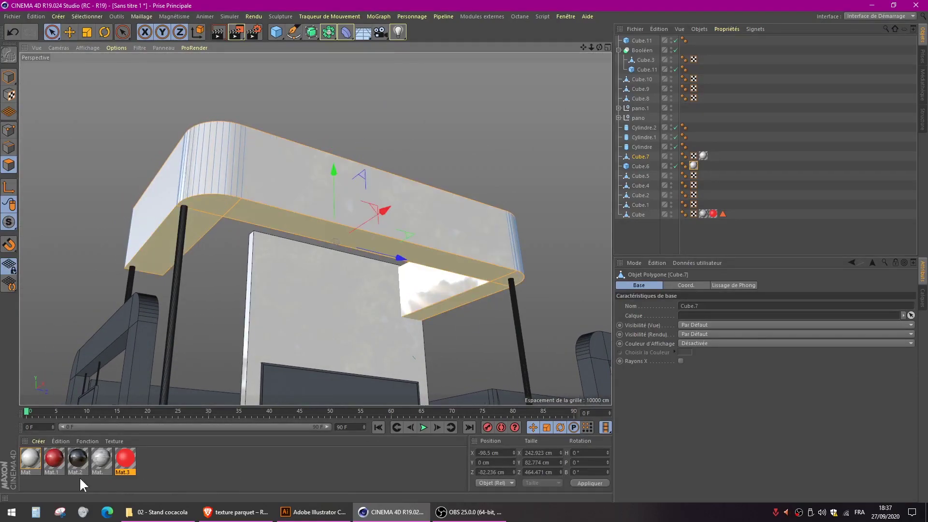
{"action": "left_click_drag", "start_coordinate": [143, 349], "coordinate": [205, 207]}
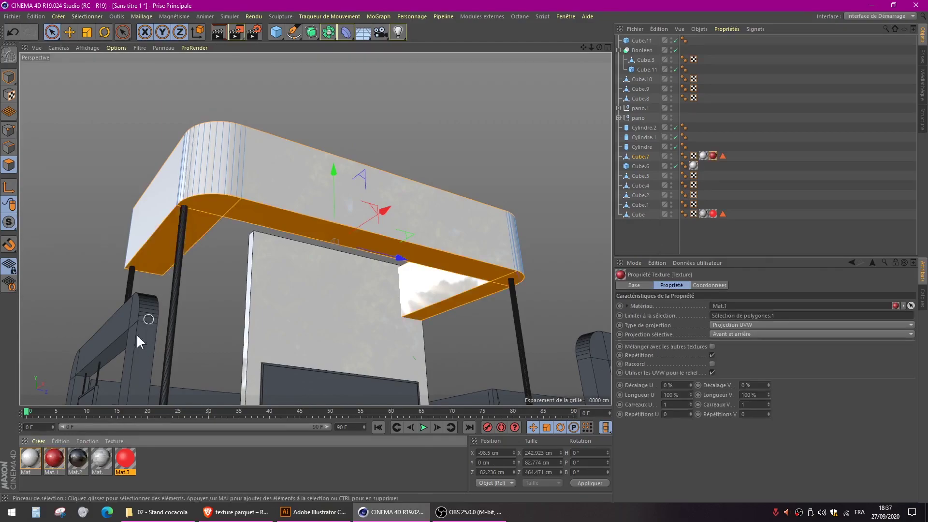
Apply the red material Mat.1 to the whole portal frame Cube.5.
{"action": "left_click_drag", "start_coordinate": [267, 146], "coordinate": [301, 238], "text": "alt"}
{"action": "left_click_drag", "start_coordinate": [53, 458], "coordinate": [399, 276]}
{"action": "left_click_drag", "start_coordinate": [442, 215], "coordinate": [425, 230], "text": "alt"}
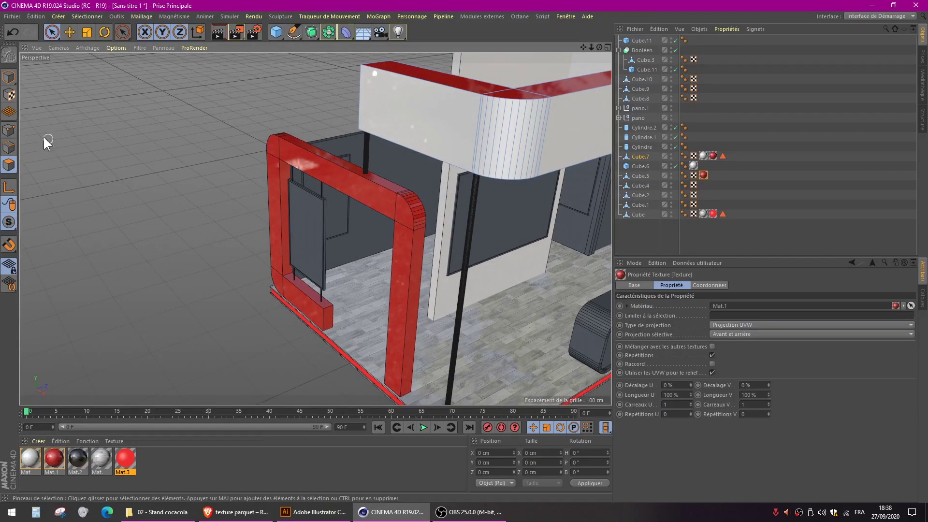
Loop-select the edge faces around the portal frame Cube.5 and apply the black material Mat.2 to them.
{"action": "left_click", "coordinate": [9, 77]}
{"action": "left_click", "coordinate": [297, 151]}
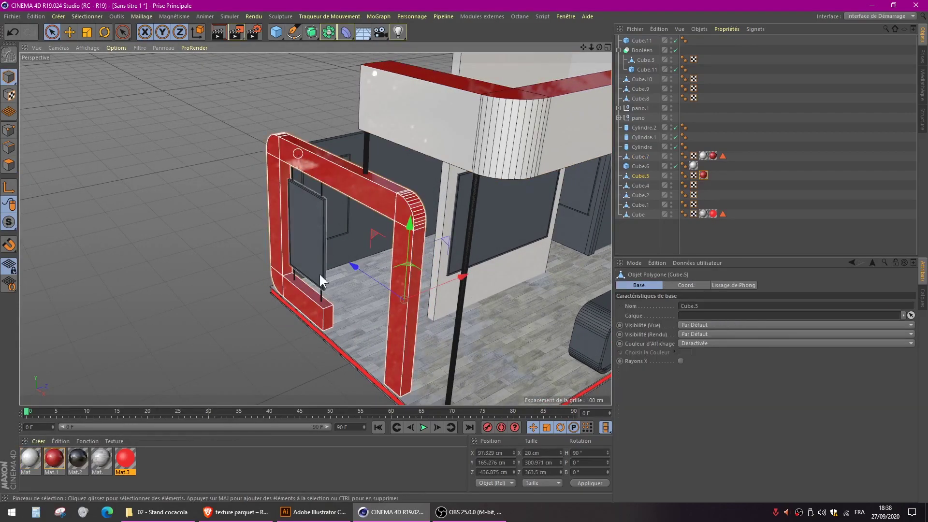
{"action": "left_click", "coordinate": [86, 16]}
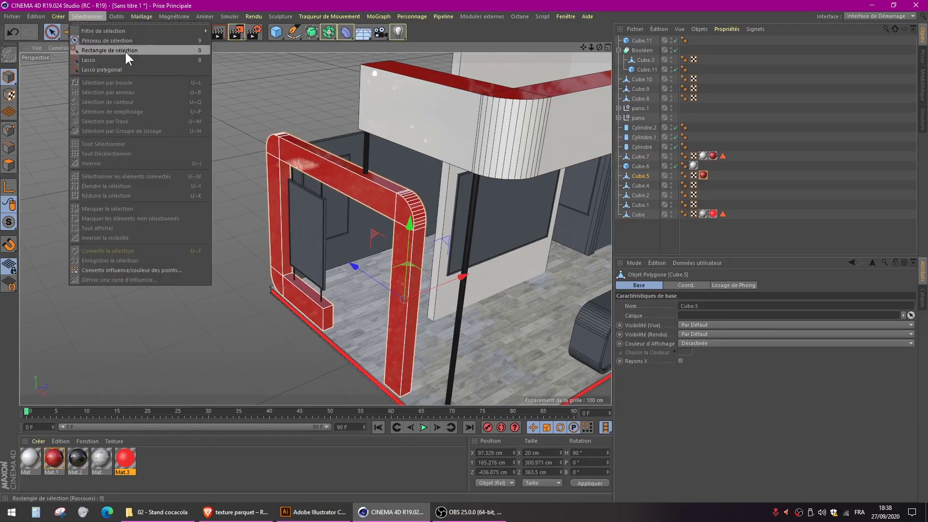
{"action": "left_click", "coordinate": [10, 157]}
{"action": "left_click", "coordinate": [9, 163]}
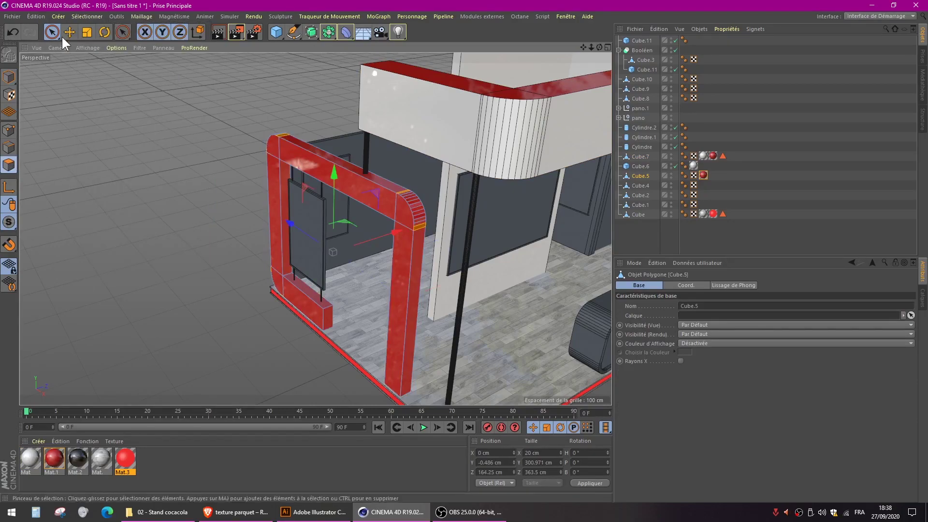
{"action": "left_click", "coordinate": [85, 17]}
{"action": "left_click", "coordinate": [126, 83]}
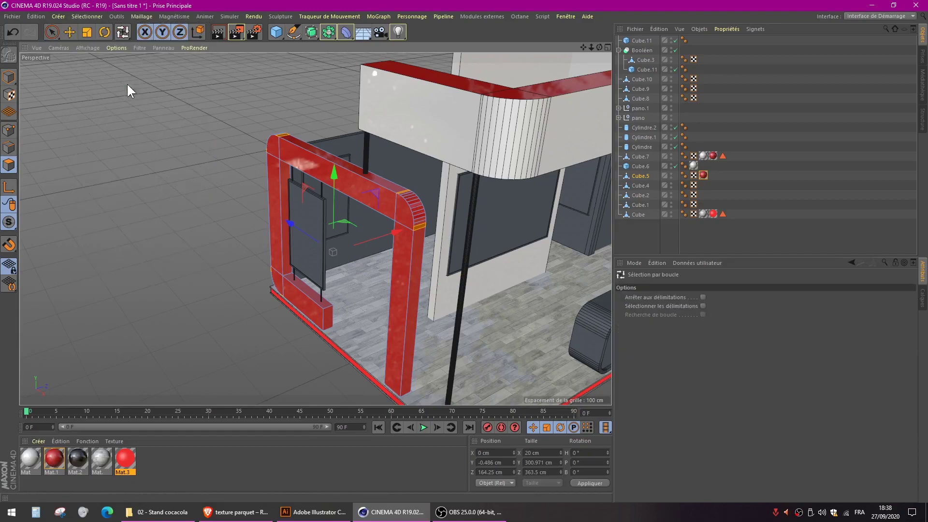
{"action": "left_click", "coordinate": [417, 213]}
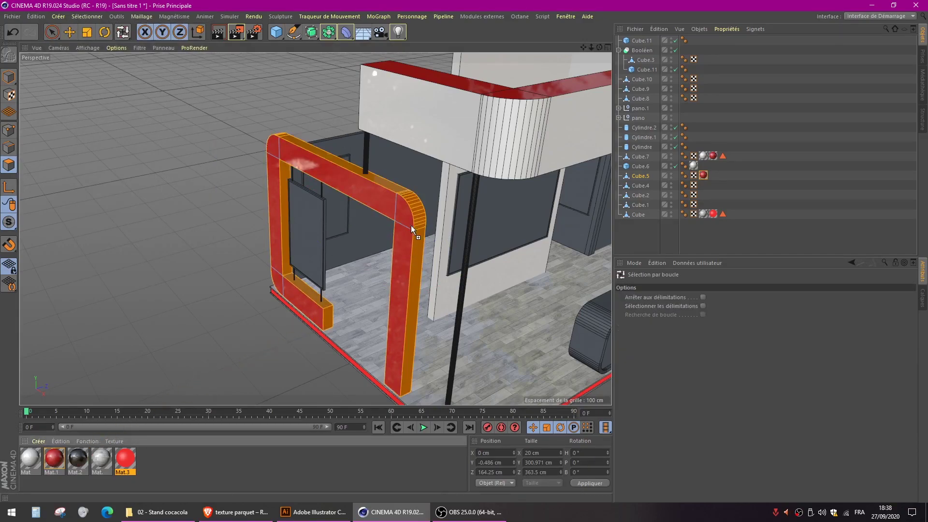
{"action": "left_click_drag", "start_coordinate": [409, 228], "coordinate": [418, 210]}
{"action": "left_click", "coordinate": [51, 36]}
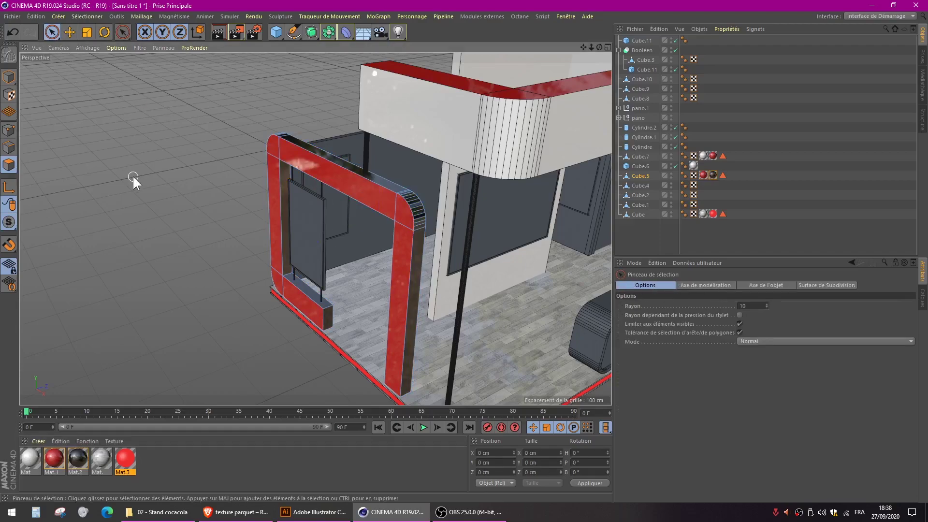
Apply the red material Mat.1 to the opposite portal frame Cube.4 and the black material Mat.2 to its looped edge faces.
{"action": "left_click_drag", "start_coordinate": [261, 302], "coordinate": [324, 280], "text": "alt"}
{"action": "left_click_drag", "start_coordinate": [58, 459], "coordinate": [297, 233]}
{"action": "left_click", "coordinate": [8, 77]}
{"action": "left_click", "coordinate": [351, 194]}
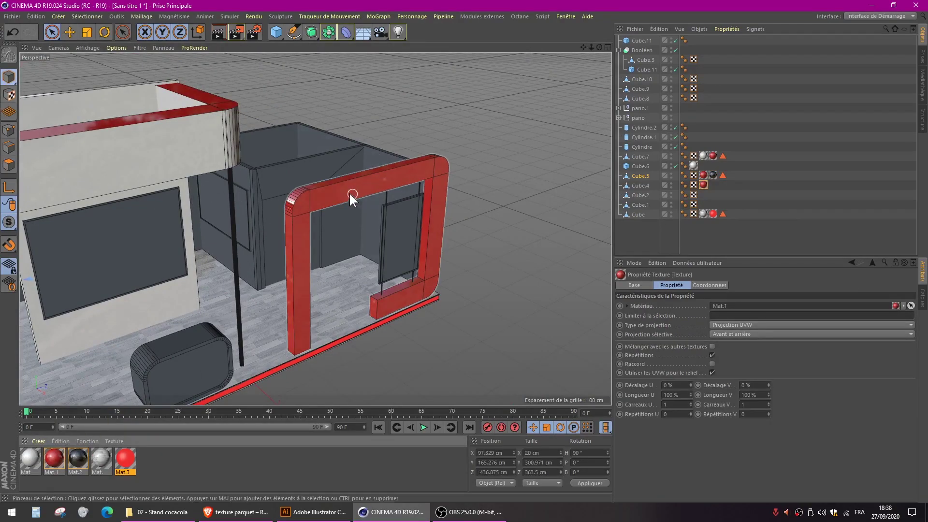
{"action": "left_click", "coordinate": [8, 165]}
{"action": "left_click", "coordinate": [86, 16]}
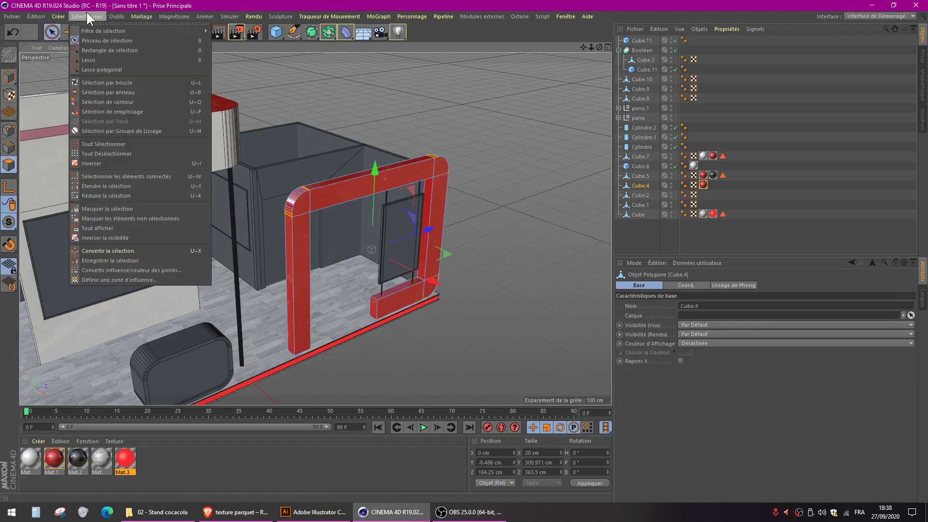
{"action": "left_click", "coordinate": [108, 83]}
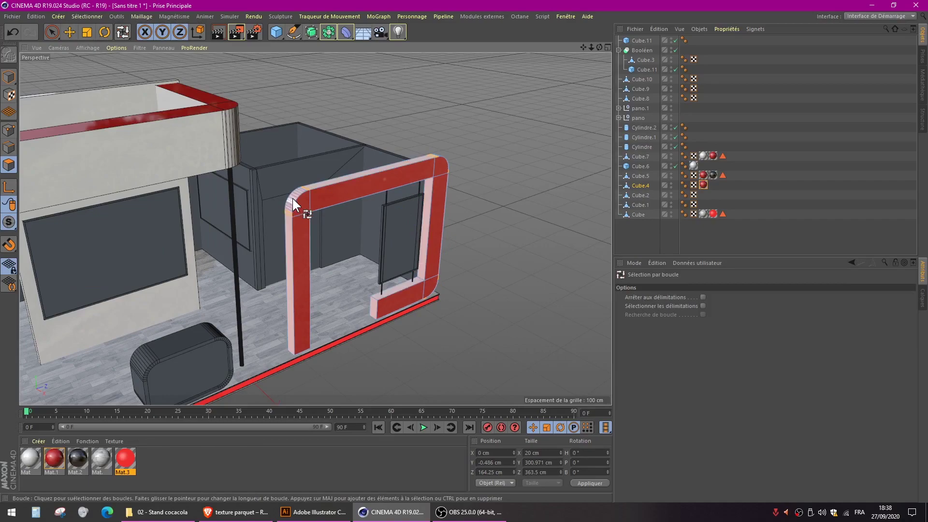
{"action": "left_click", "coordinate": [292, 198]}
{"action": "left_click_drag", "start_coordinate": [80, 458], "coordinate": [269, 260]}
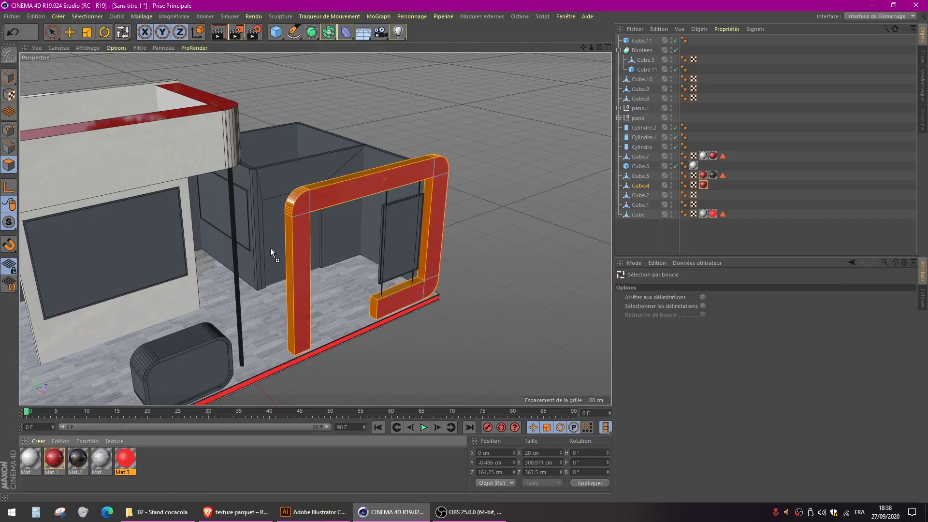
{"action": "left_click_drag", "start_coordinate": [292, 199], "coordinate": [291, 199]}
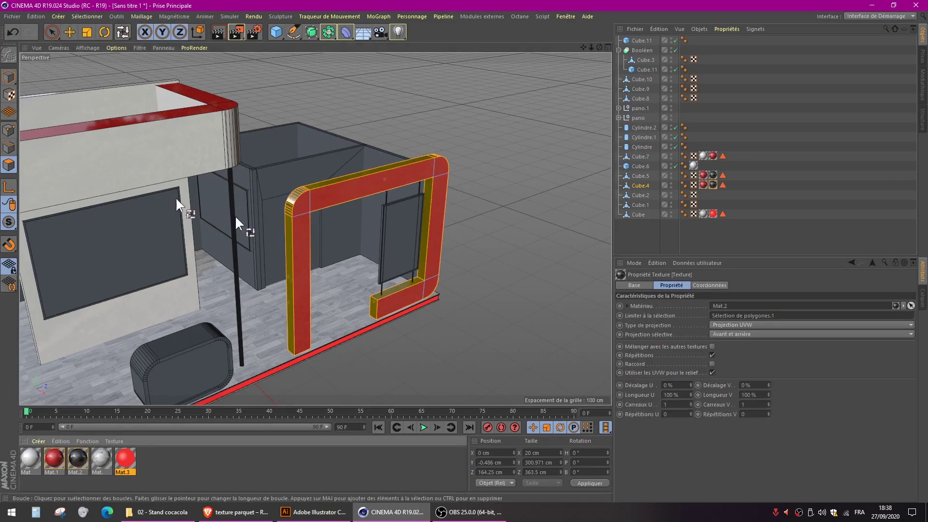
Apply the white material to the rounded reception counter Cube.10.
{"action": "left_click", "coordinate": [52, 32]}
{"action": "middle_click_drag", "start_coordinate": [315, 228], "coordinate": [333, 180], "text": "alt"}
{"action": "left_click_drag", "start_coordinate": [31, 457], "coordinate": [282, 266]}
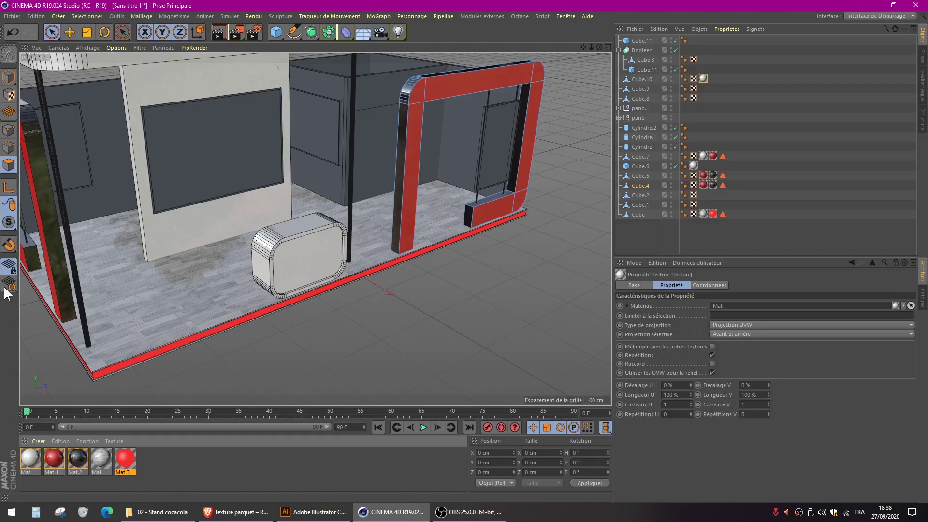
Loop-select the rim faces around the front of the reception counter Cube.10 and apply the red material Mat.1 to them.
{"action": "left_click", "coordinate": [5, 81]}
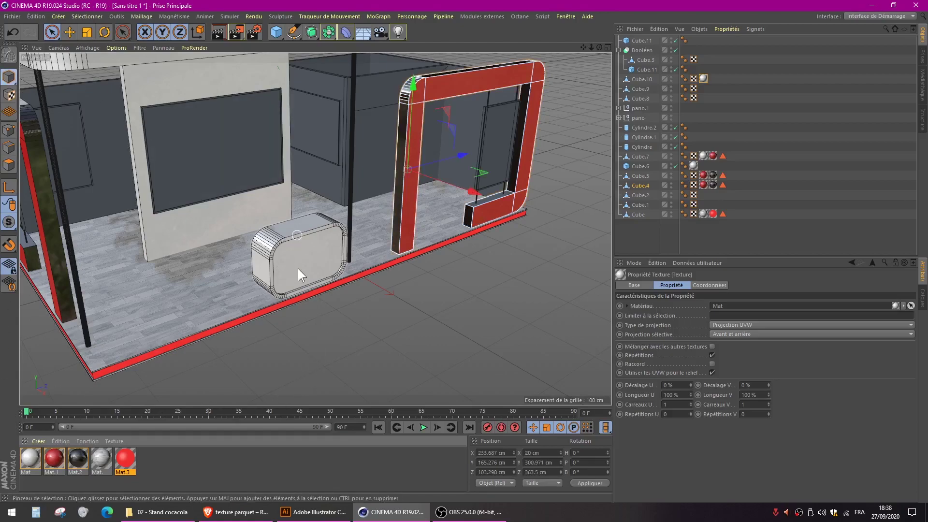
{"action": "left_click", "coordinate": [298, 268]}
{"action": "left_click", "coordinate": [9, 166]}
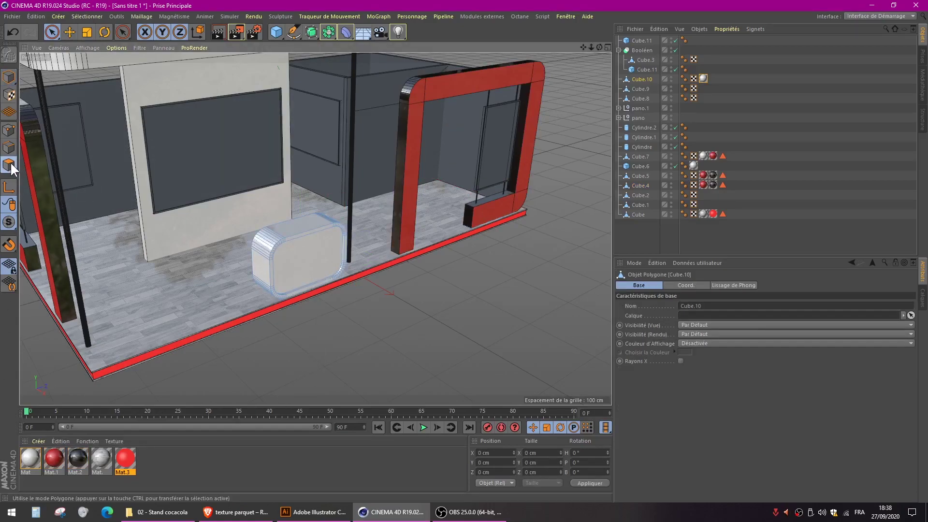
{"action": "left_click", "coordinate": [82, 16]}
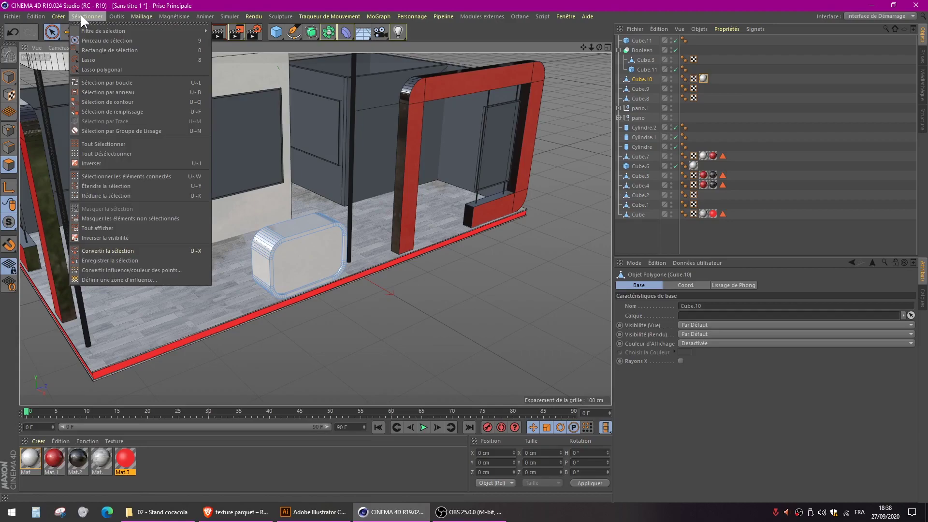
{"action": "left_click", "coordinate": [131, 83]}
{"action": "left_click", "coordinate": [278, 246]}
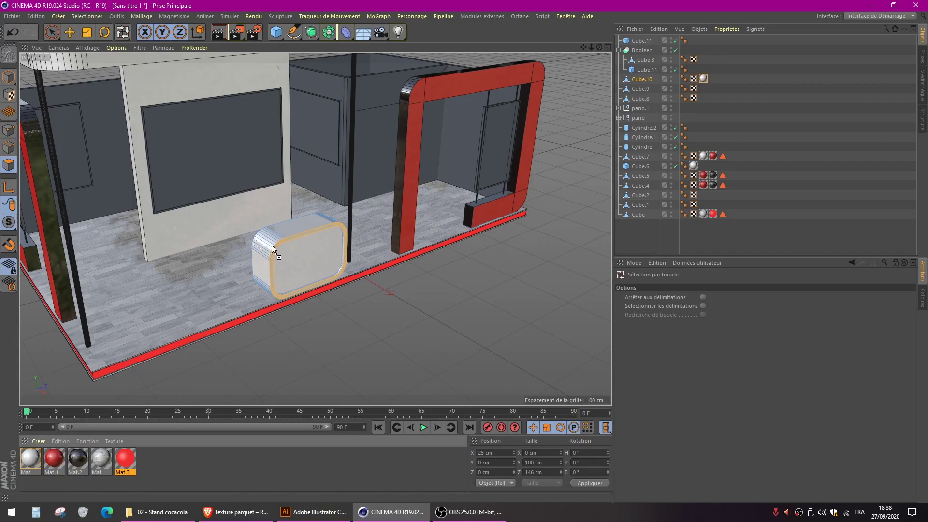
{"action": "left_click_drag", "start_coordinate": [280, 244], "coordinate": [280, 243]}
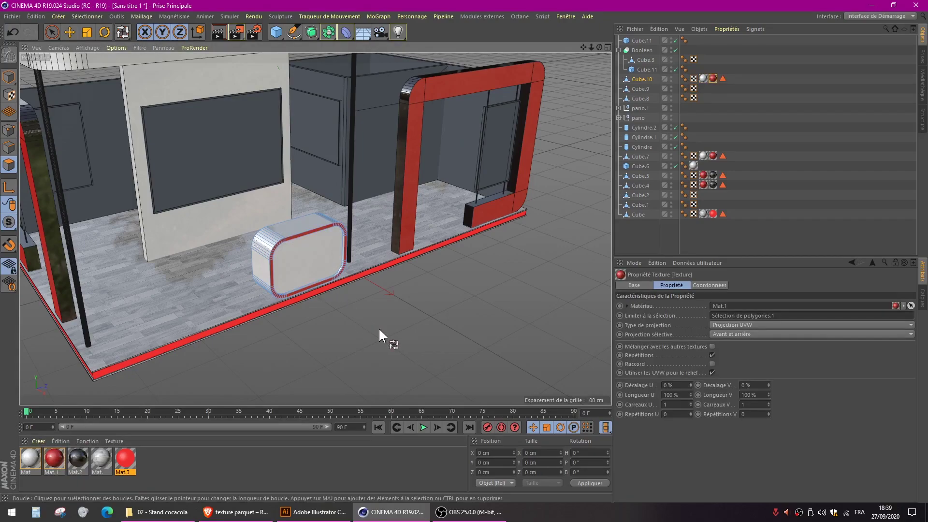
{"action": "left_click_drag", "start_coordinate": [199, 195], "coordinate": [222, 187], "text": "alt"}
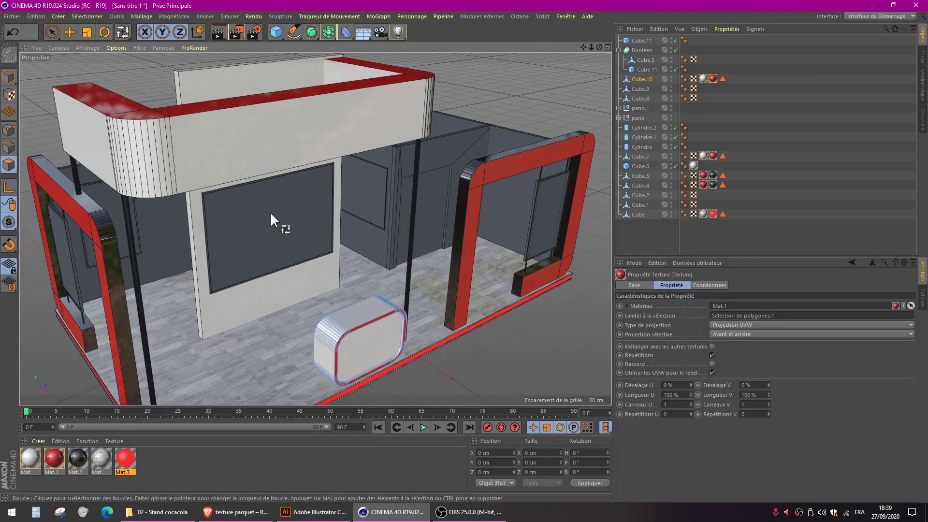
Apply the black material Mat.2 to the central screen Cube.8 and to the hanging panels inside both portal frames.
{"action": "left_click", "coordinate": [189, 466]}
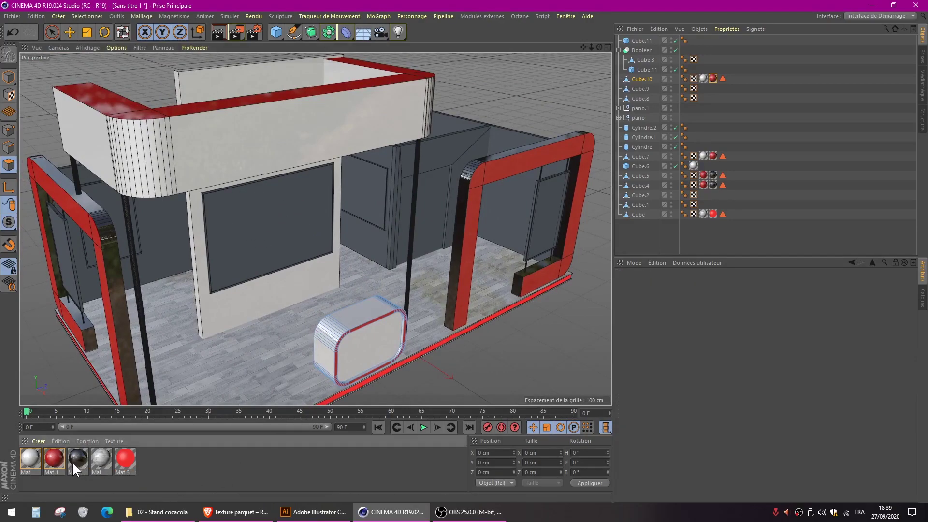
{"action": "left_click_drag", "start_coordinate": [247, 235], "coordinate": [433, 261]}
{"action": "middle_click_drag", "start_coordinate": [433, 261], "coordinate": [177, 314], "text": "alt"}
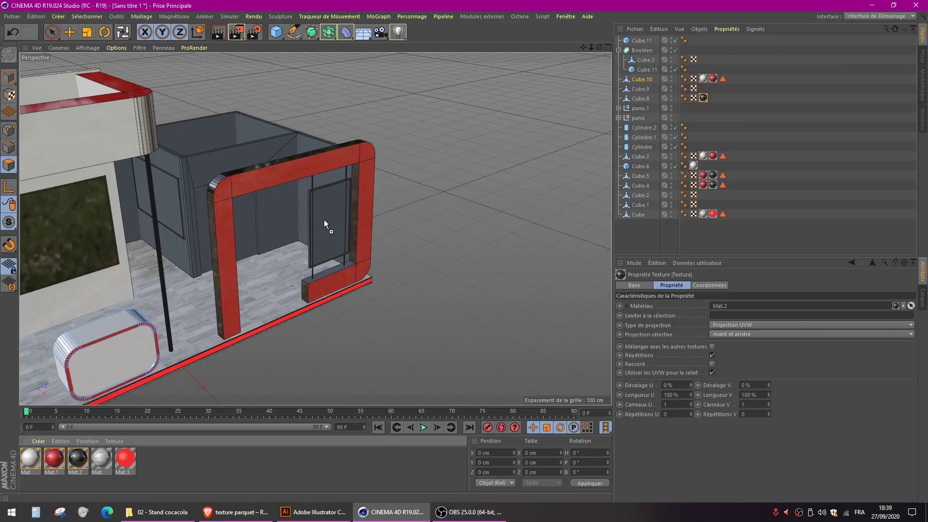
{"action": "left_click_drag", "start_coordinate": [320, 220], "coordinate": [344, 284]}
{"action": "left_click_drag", "start_coordinate": [216, 318], "coordinate": [511, 274], "text": "alt"}
{"action": "left_click_drag", "start_coordinate": [75, 457], "coordinate": [196, 245]}
{"action": "left_click_drag", "start_coordinate": [277, 278], "coordinate": [292, 192], "text": "alt"}
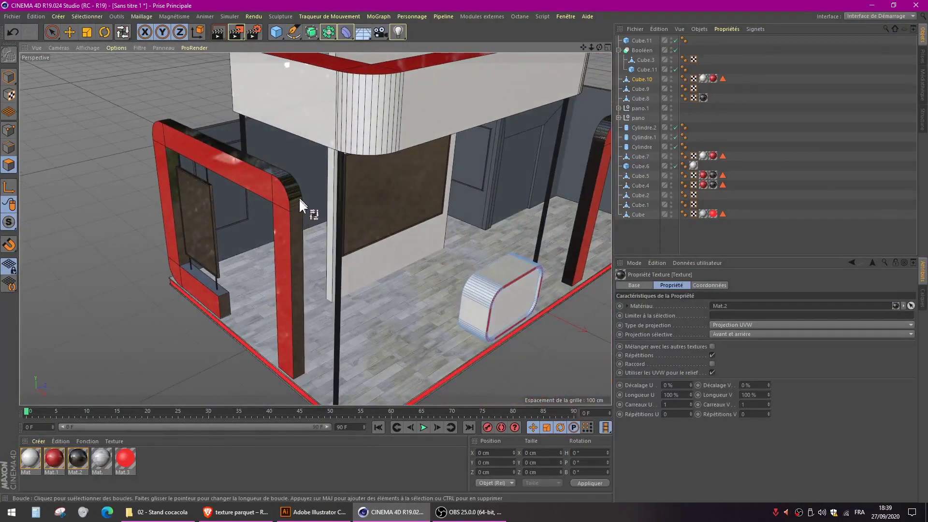
Reduce the strength of reflection layer Calque 1 in the black material Mat.2 to 4 %.
{"action": "double_click", "coordinate": [78, 457]}
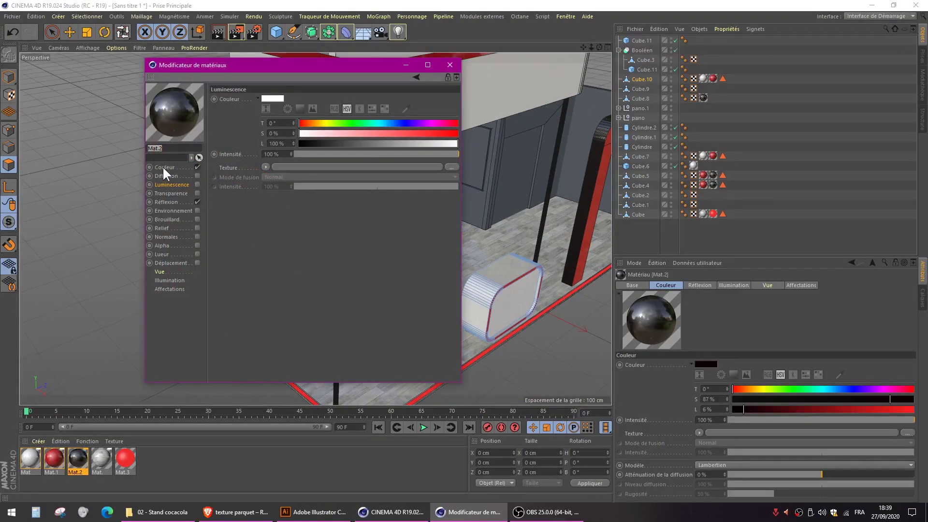
{"action": "left_click", "coordinate": [163, 167]}
{"action": "left_click", "coordinate": [166, 202]}
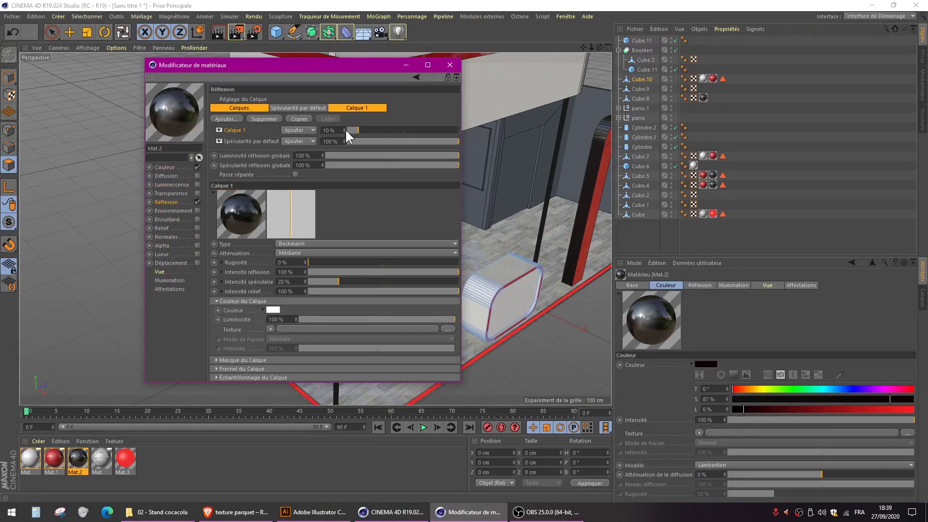
{"action": "left_click_drag", "start_coordinate": [356, 132], "coordinate": [350, 131]}
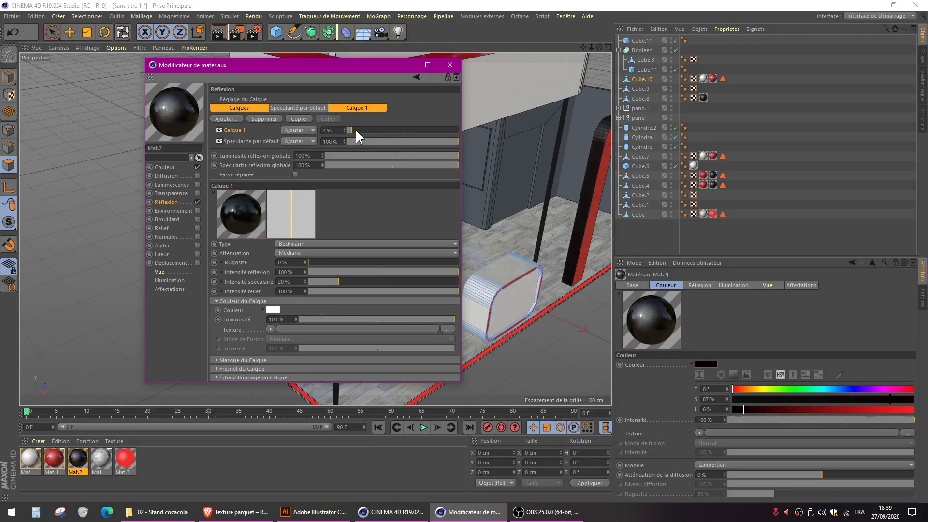
{"action": "left_click", "coordinate": [449, 65]}
Apply the black material Mat.2 to the remaining wall screens and the white material Mat to the back wall Cube.1.
{"action": "left_click_drag", "start_coordinate": [381, 248], "coordinate": [305, 264], "text": "alt"}
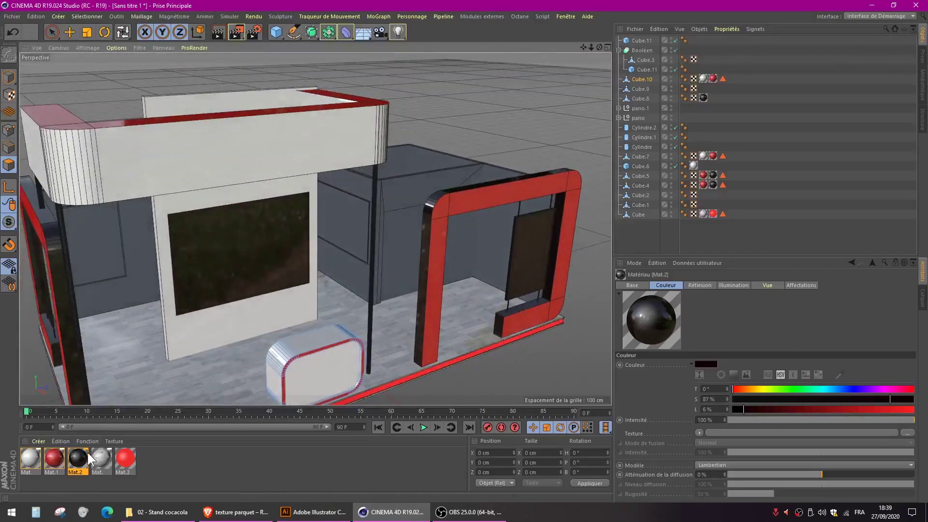
{"action": "left_click_drag", "start_coordinate": [347, 213], "coordinate": [348, 214]}
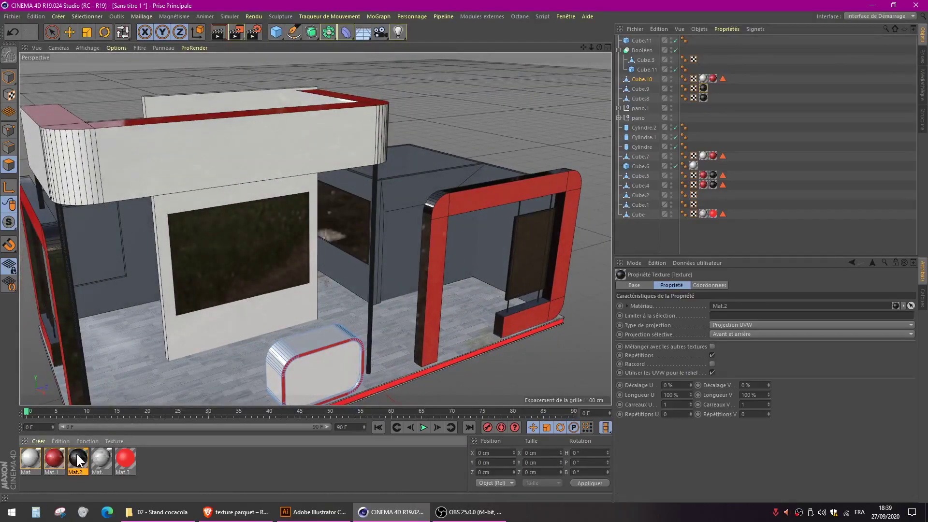
{"action": "left_click_drag", "start_coordinate": [96, 269], "coordinate": [137, 259]}
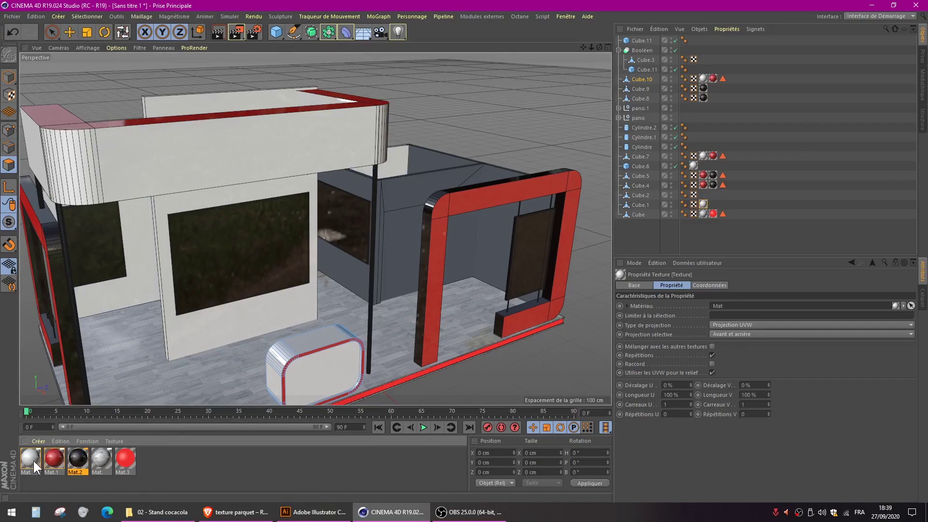
Apply the white material Mat to the storage room walls Cube.3 and Cube.2.
{"action": "left_click_drag", "start_coordinate": [392, 206], "coordinate": [393, 206]}
{"action": "left_click_drag", "start_coordinate": [353, 300], "coordinate": [323, 294], "text": "alt"}
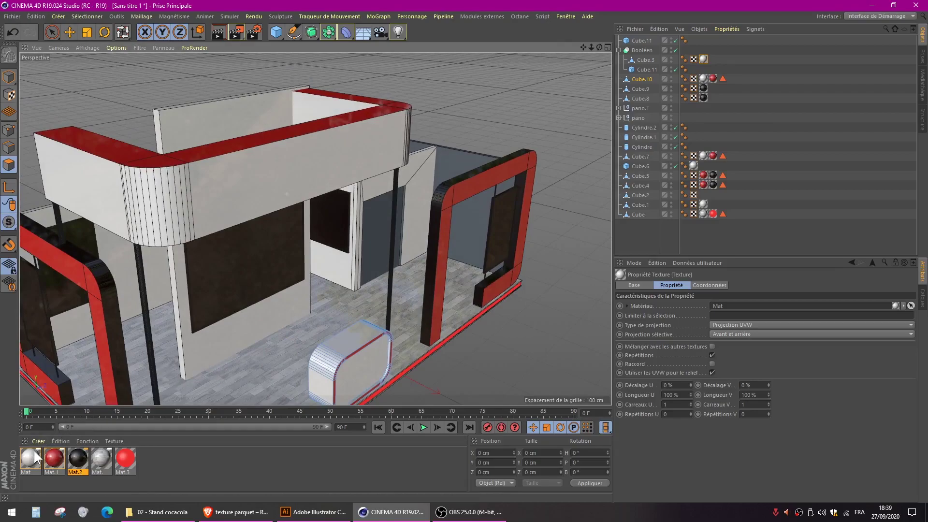
{"action": "left_click_drag", "start_coordinate": [37, 452], "coordinate": [401, 301]}
{"action": "left_click_drag", "start_coordinate": [468, 222], "coordinate": [469, 222]}
{"action": "scroll", "coordinate": [337, 229], "scroll_direction": "down", "scroll_amount": 5}
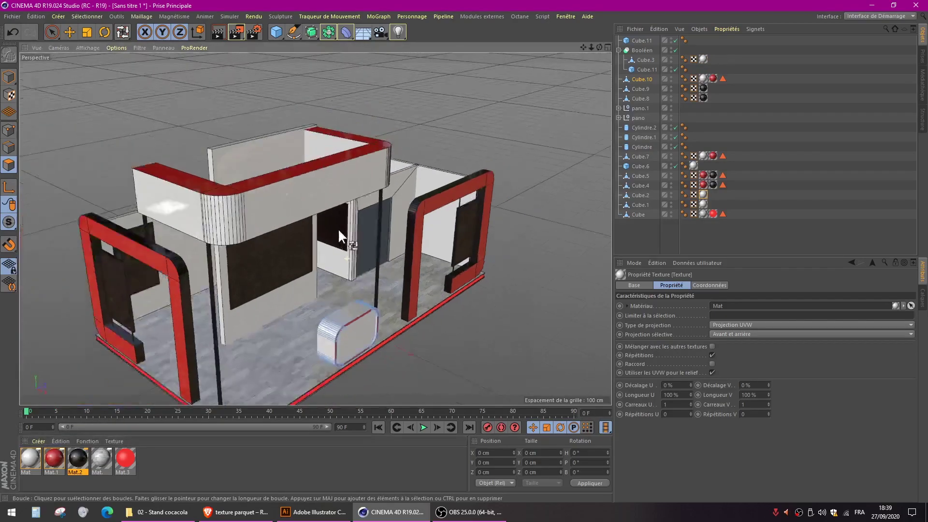
{"action": "left_click_drag", "start_coordinate": [263, 272], "coordinate": [294, 284], "text": "alt"}
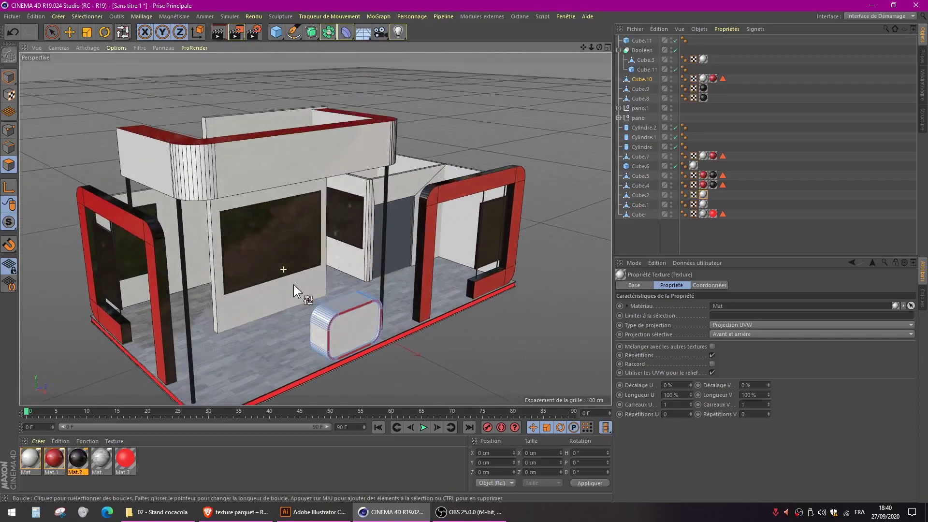
Import the Coca-Cola logo and five poster images from the 02 - Stand cocacola folder as materials, copying the images to the project location.
{"action": "left_click", "coordinate": [160, 512]}
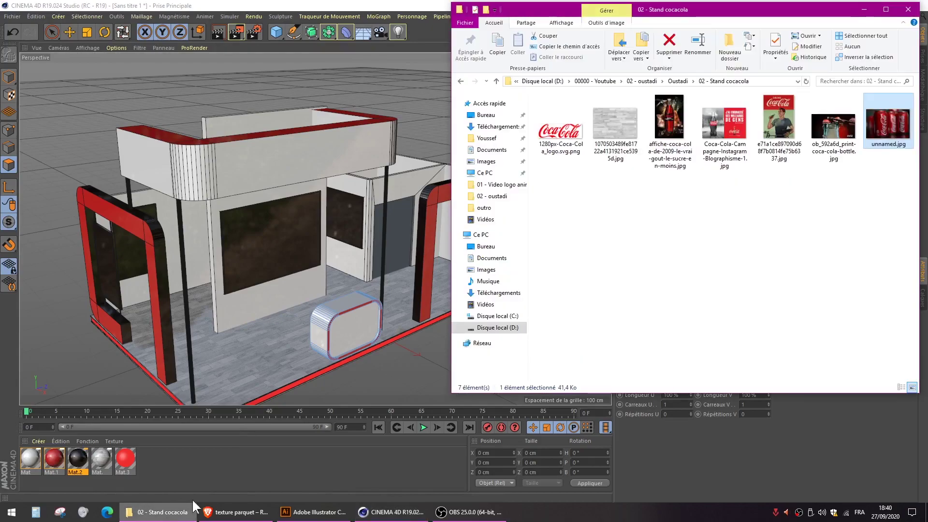
{"action": "left_click", "coordinate": [559, 141]}
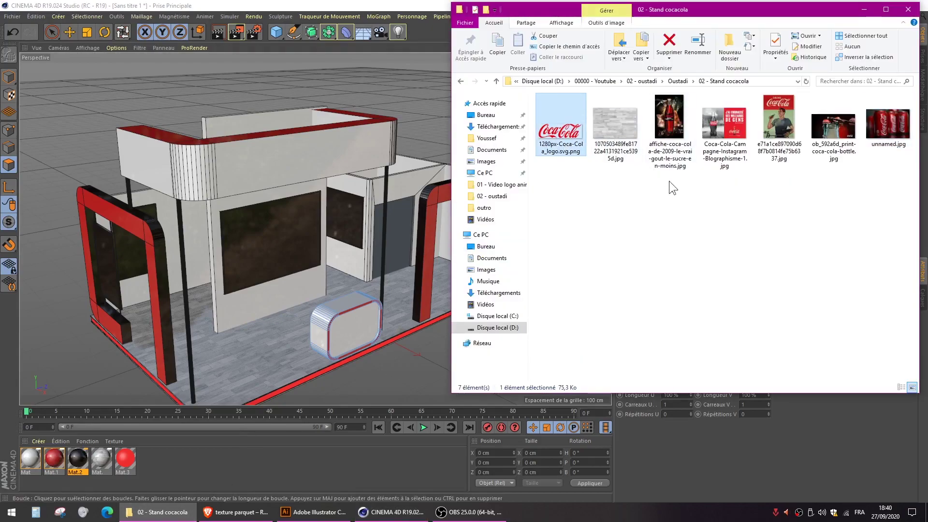
{"action": "left_click", "coordinate": [670, 118], "text": "ctrl"}
{"action": "left_click", "coordinate": [735, 126], "text": "ctrl"}
{"action": "left_click", "coordinate": [784, 113], "text": "ctrl"}
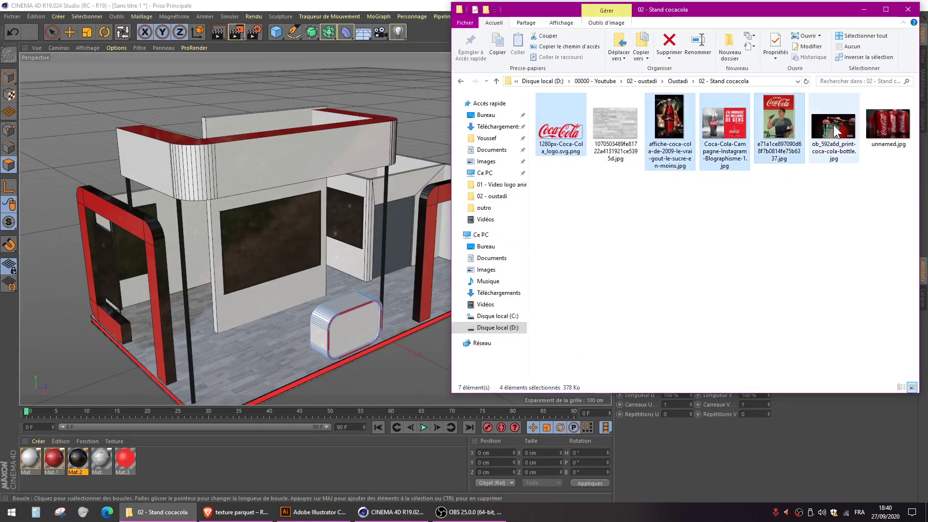
{"action": "left_click", "coordinate": [834, 128], "text": "ctrl"}
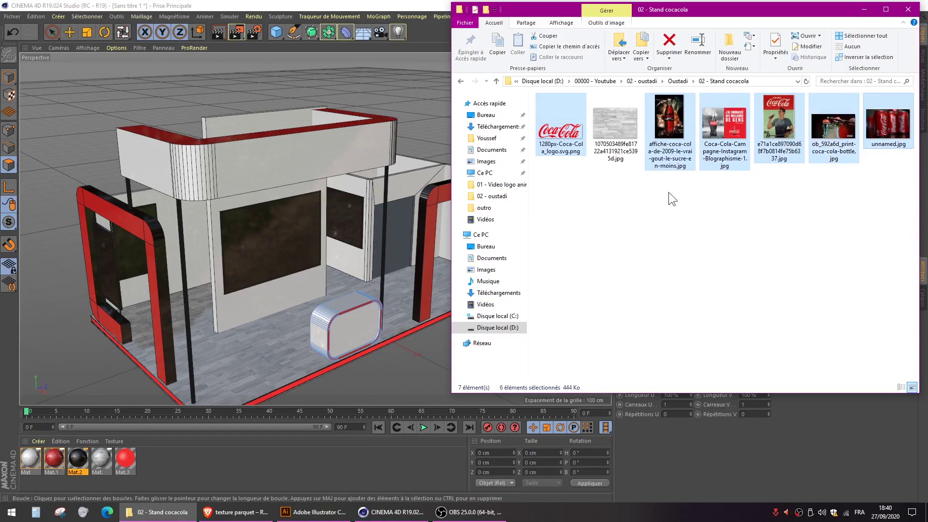
{"action": "left_click_drag", "start_coordinate": [670, 126], "coordinate": [215, 429]}
{"action": "left_click_drag", "start_coordinate": [184, 465], "coordinate": [184, 463]}
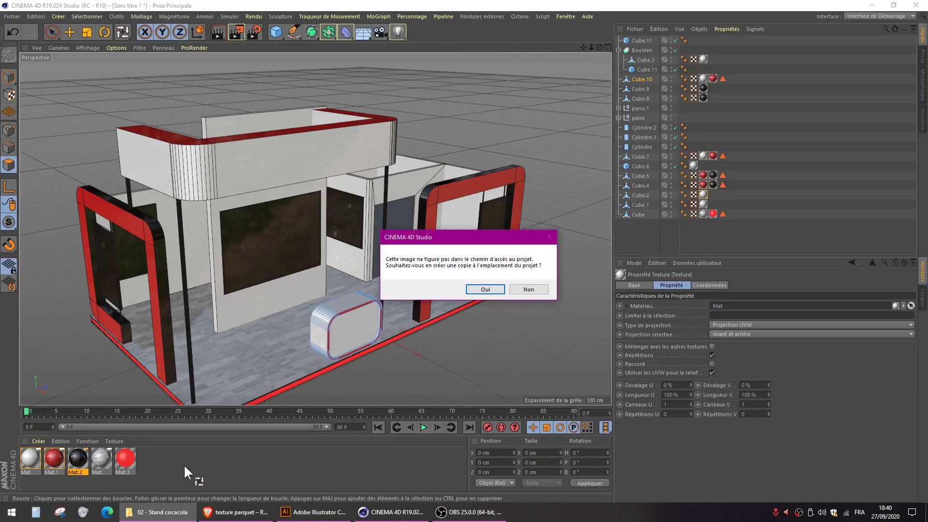
{"action": "left_click", "coordinate": [486, 289]}
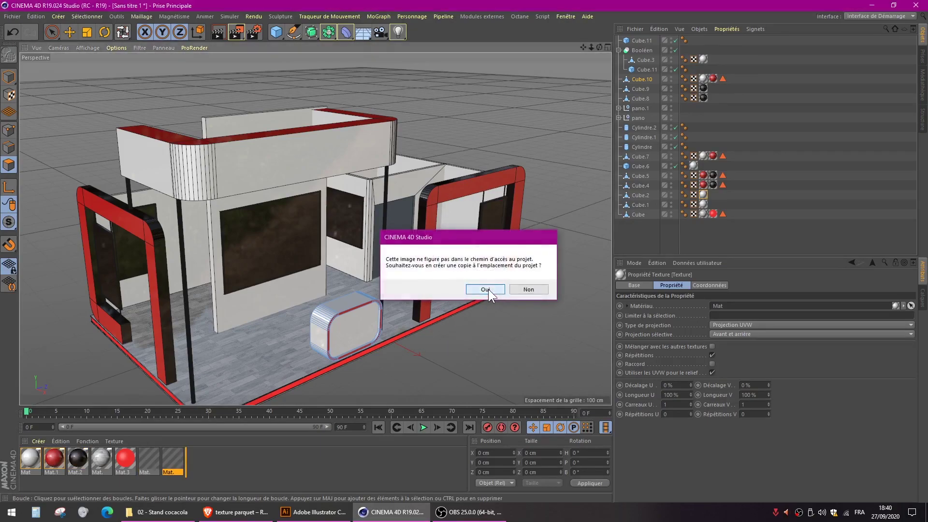
{"action": "left_click", "coordinate": [485, 289]}
{"action": "left_click", "coordinate": [486, 289]}
{"action": "left_click", "coordinate": [486, 289]}
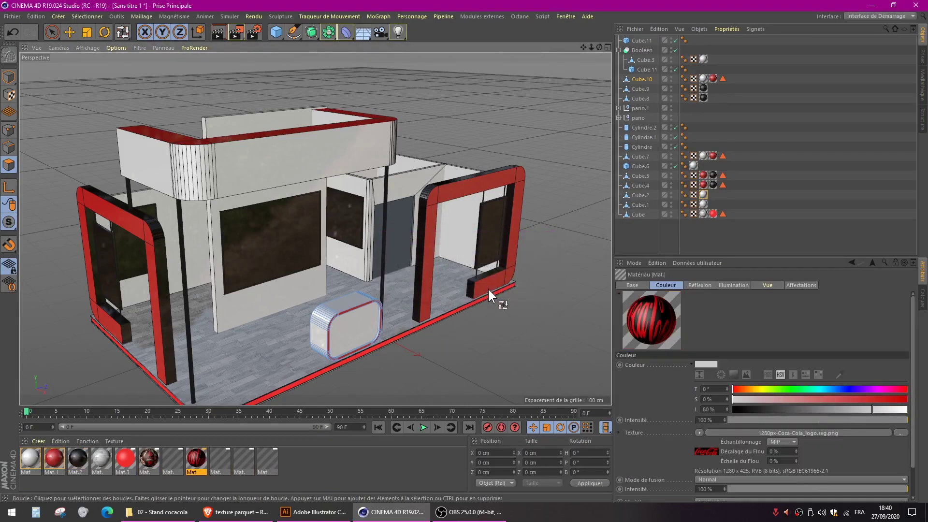
{"action": "left_click", "coordinate": [332, 457]}
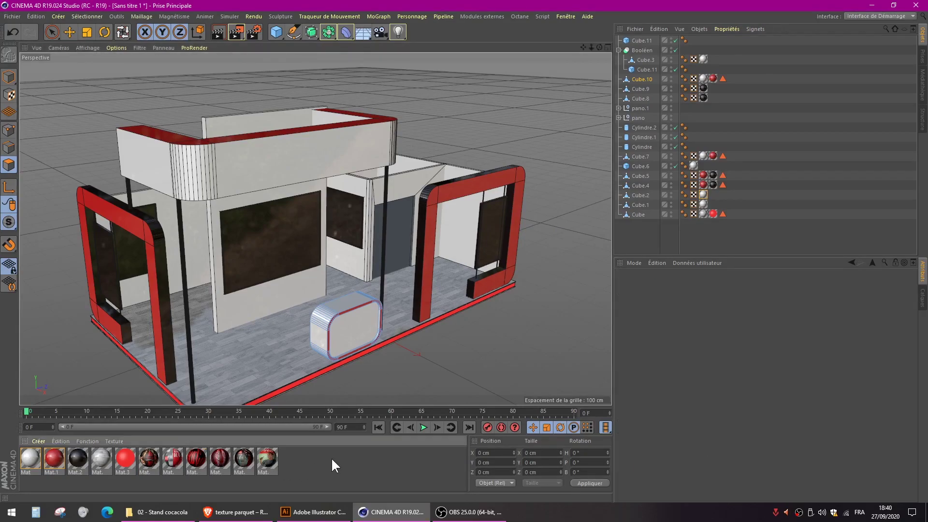
Apply the "J'ai embrassé des milliards de gens" poster material to only the front face of the central screen Cube.8.
{"action": "left_click_drag", "start_coordinate": [169, 306], "coordinate": [267, 263], "text": "alt"}
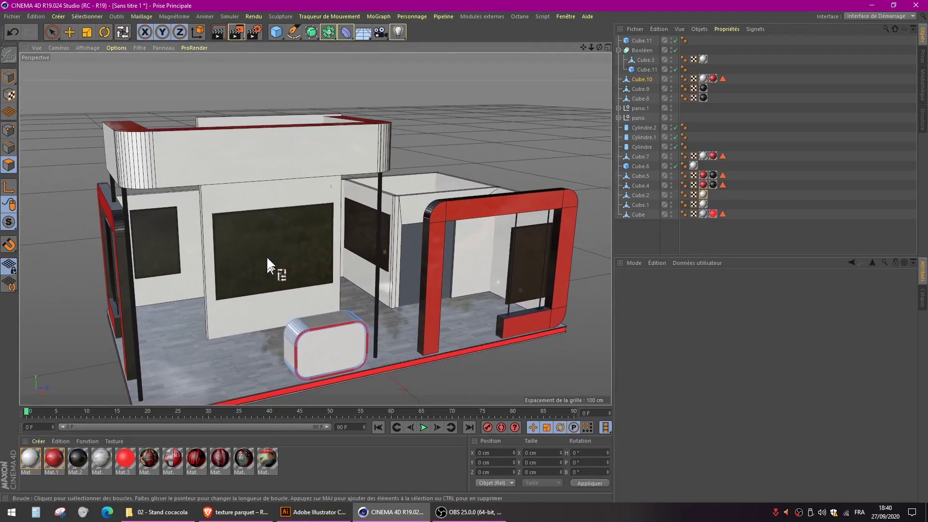
{"action": "left_click", "coordinate": [48, 32]}
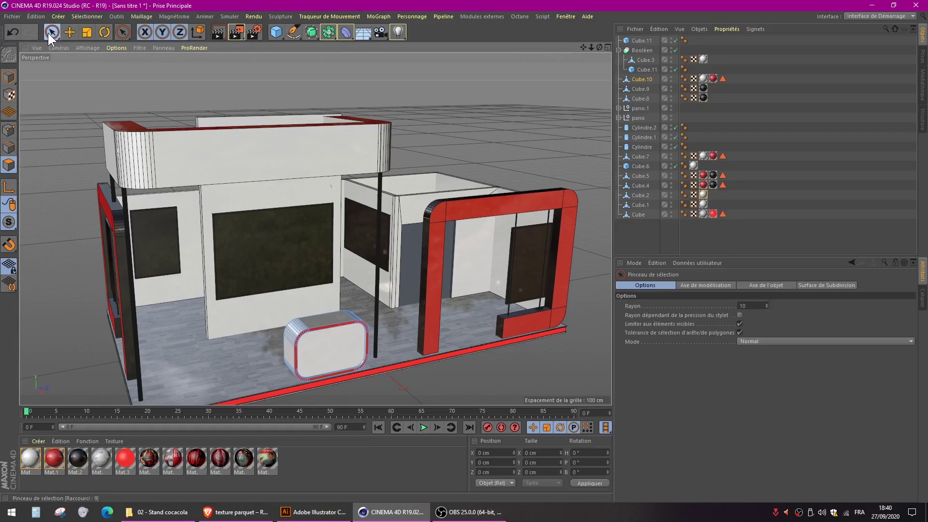
{"action": "left_click", "coordinate": [9, 77]}
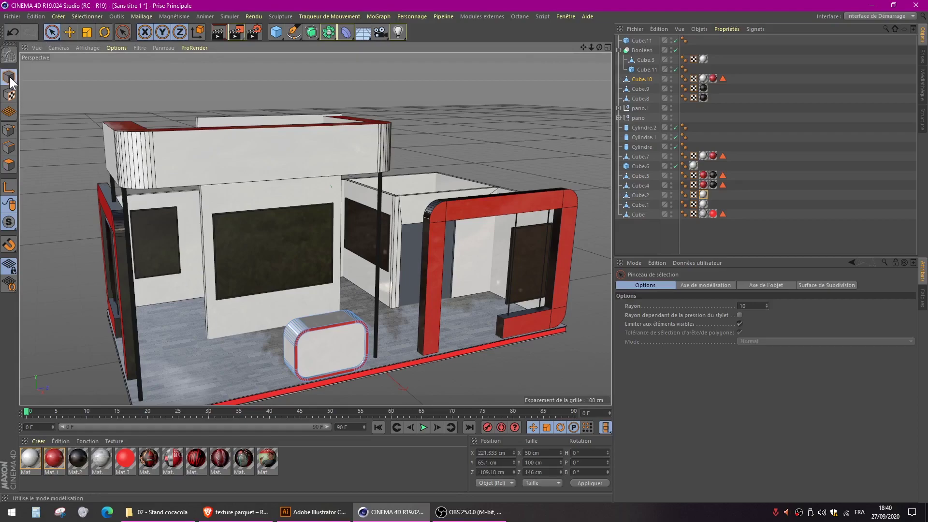
{"action": "left_click", "coordinate": [296, 254]}
{"action": "left_click", "coordinate": [9, 164]}
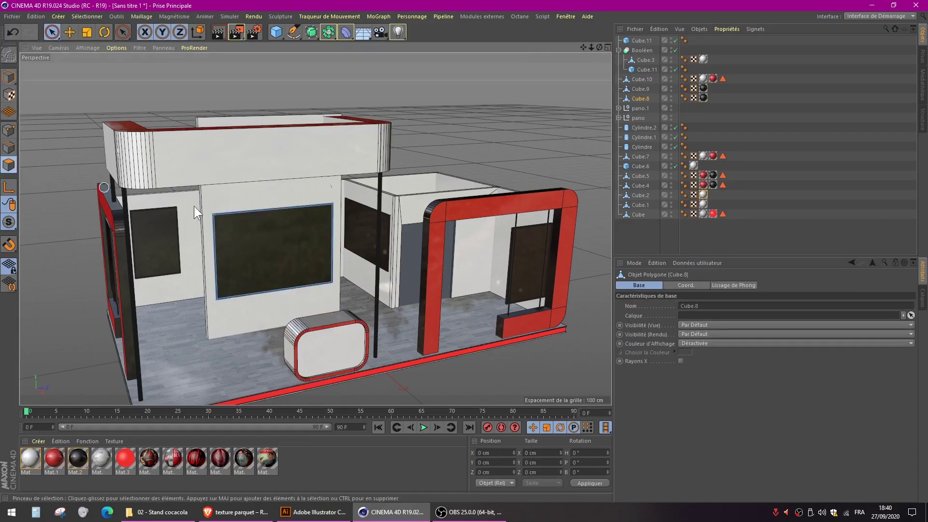
{"action": "left_click", "coordinate": [273, 255]}
{"action": "scroll", "coordinate": [271, 234], "scroll_direction": "up", "scroll_amount": 5}
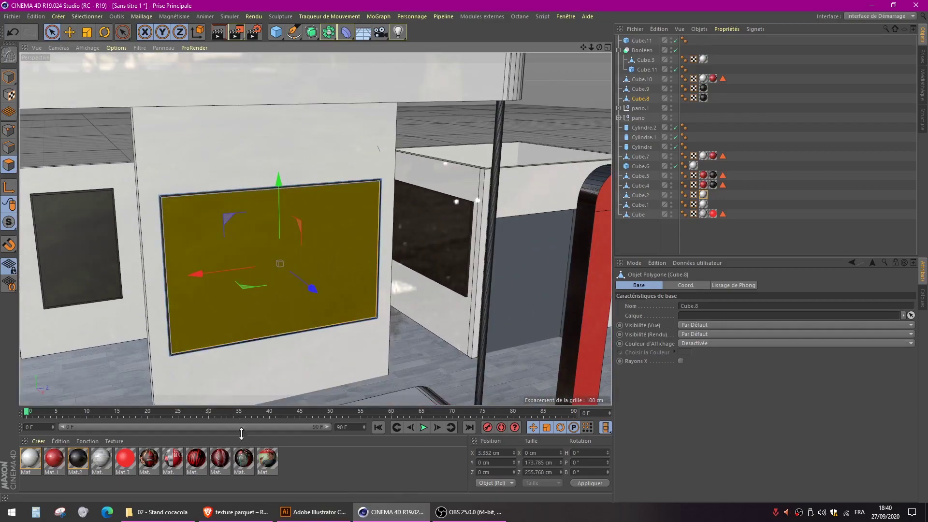
{"action": "left_click", "coordinate": [169, 512]}
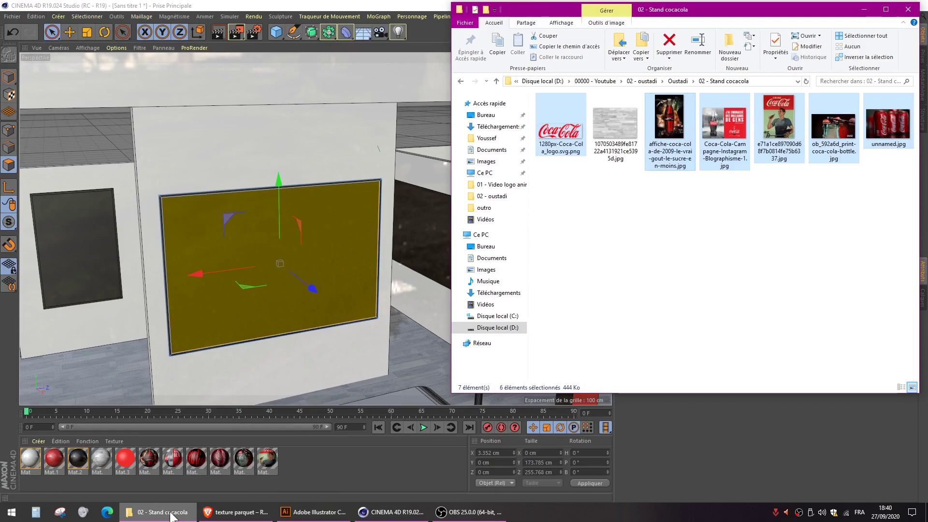
{"action": "left_click", "coordinate": [170, 513]}
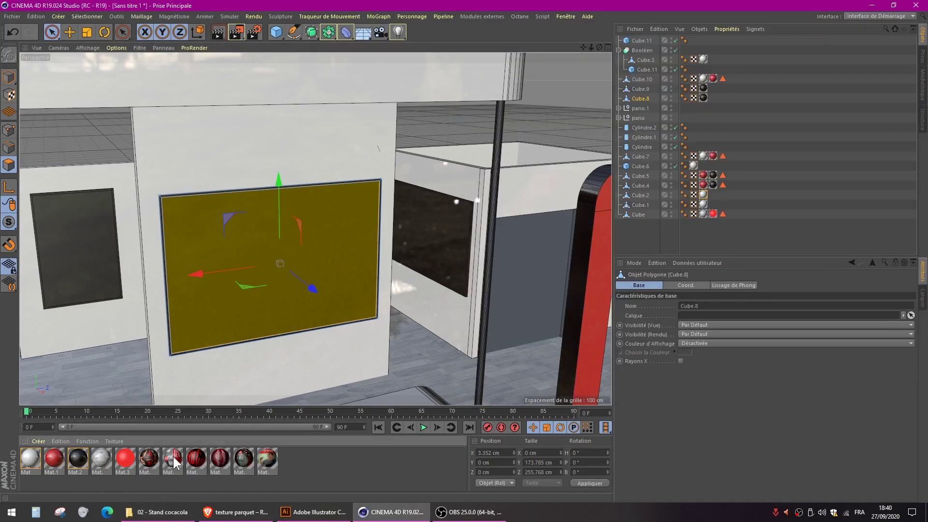
{"action": "left_click", "coordinate": [429, 117]}
{"action": "left_click_drag", "start_coordinate": [211, 311], "coordinate": [236, 250], "text": "alt"}
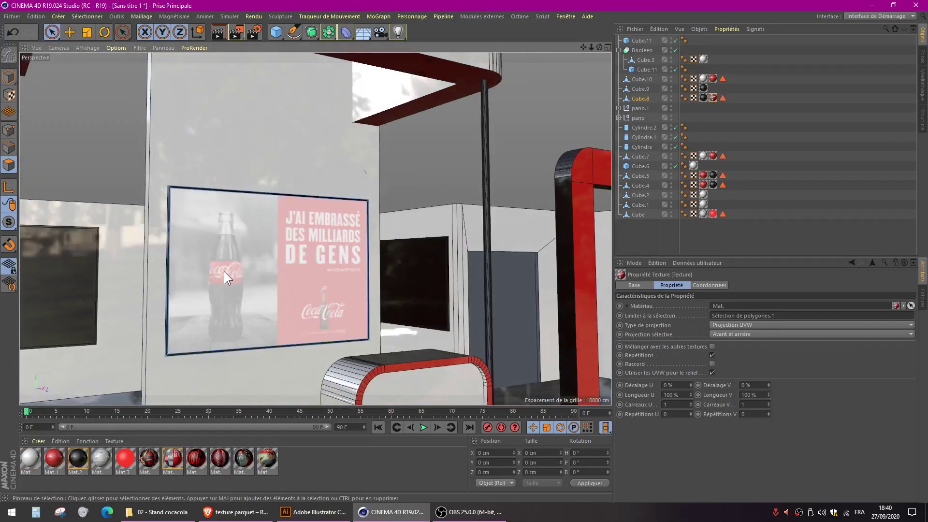
{"action": "right_click_drag", "start_coordinate": [224, 271], "coordinate": [277, 272], "text": "alt"}
{"action": "left_click_drag", "start_coordinate": [277, 272], "coordinate": [263, 222], "text": "alt"}
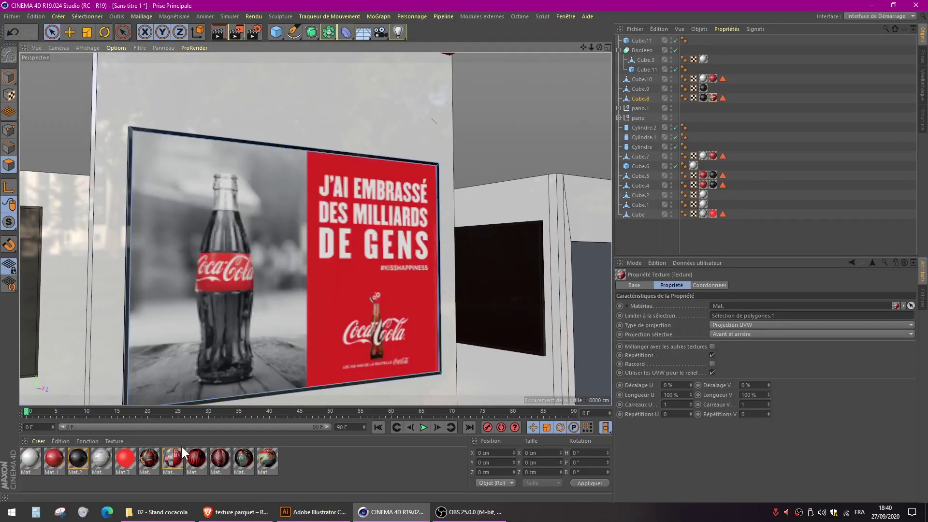
Set the texture preview size of the "J'ai embrassé des milliards de gens" poster material to 2048x2048 (16 Mo).
{"action": "double_click", "coordinate": [173, 456]}
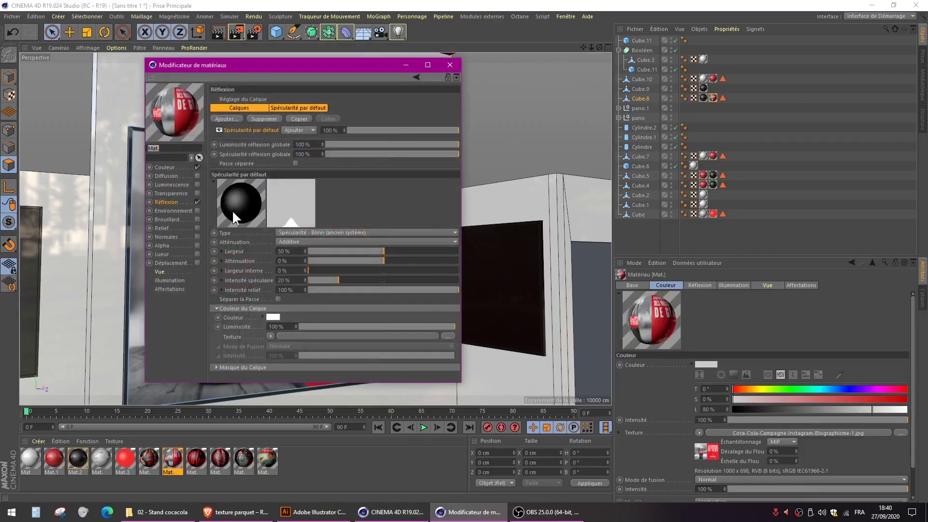
{"action": "left_click_drag", "start_coordinate": [241, 63], "coordinate": [579, 76]}
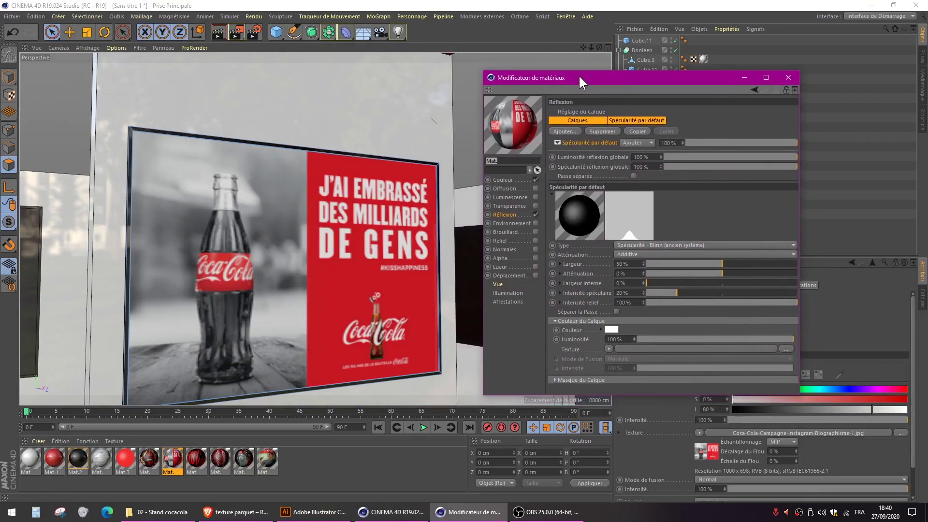
{"action": "left_click", "coordinate": [500, 285]}
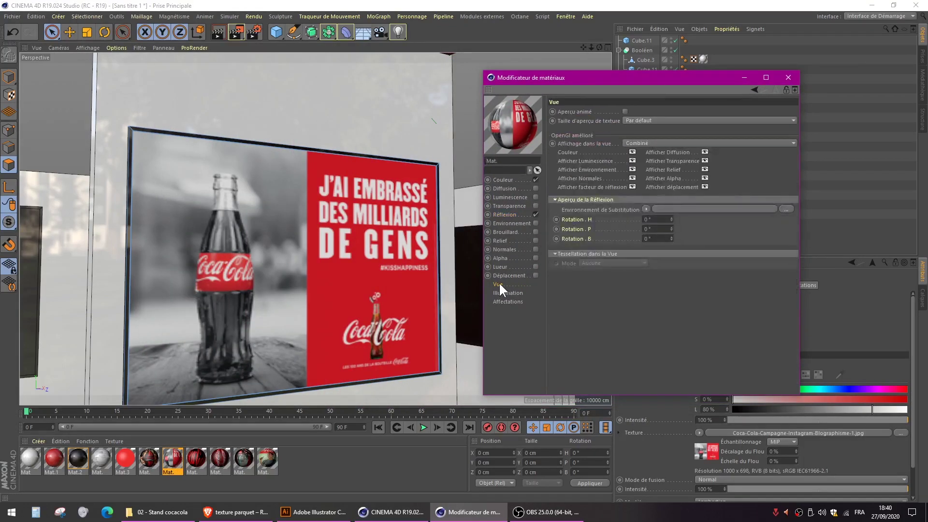
{"action": "left_click", "coordinate": [647, 118]}
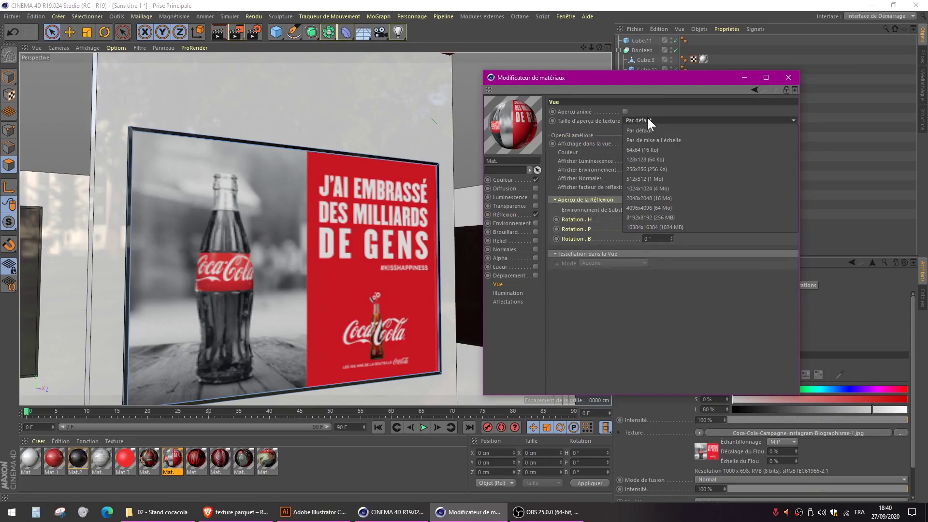
{"action": "left_click", "coordinate": [665, 198]}
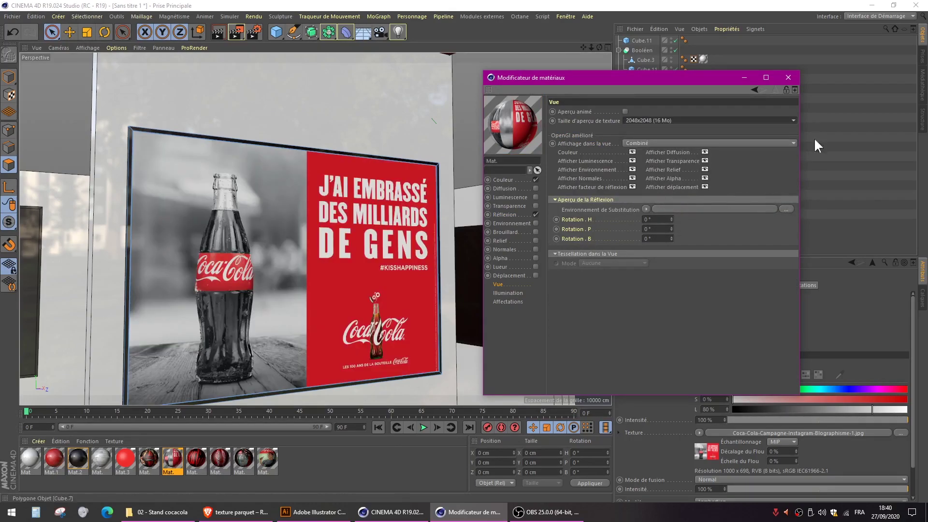
{"action": "left_click", "coordinate": [788, 77]}
Apply the ob_592a6d_print-coca-cola-bottle.jpg poster material to only the front face of the storage room wall screen Cube.9.
{"action": "left_click_drag", "start_coordinate": [419, 175], "coordinate": [394, 220], "text": "alt"}
{"action": "left_click", "coordinate": [10, 77]}
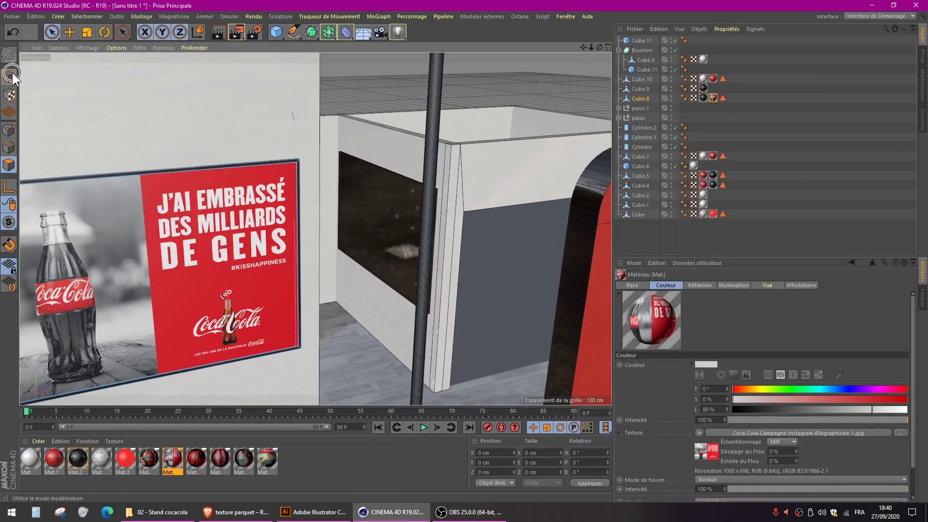
{"action": "left_click", "coordinate": [400, 213]}
{"action": "left_click", "coordinate": [9, 164]}
{"action": "left_click", "coordinate": [391, 216]}
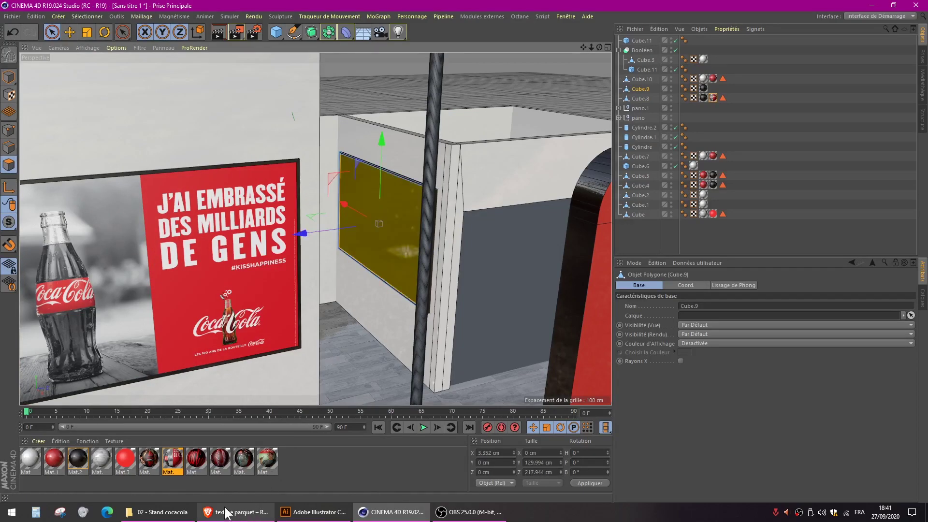
{"action": "left_click", "coordinate": [151, 514]}
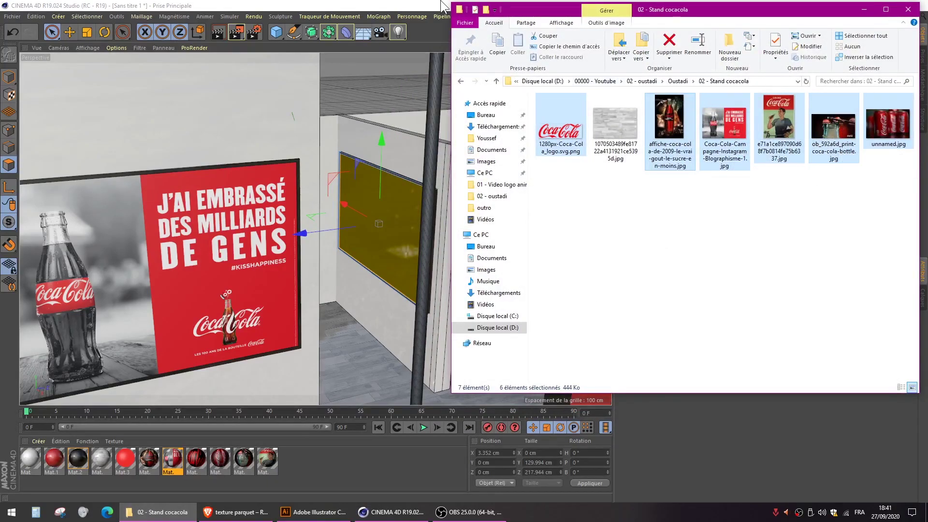
{"action": "left_click", "coordinate": [421, 5]}
{"action": "left_click_drag", "start_coordinate": [244, 457], "coordinate": [411, 207]}
{"action": "scroll", "coordinate": [394, 217], "scroll_direction": "down", "scroll_amount": 3}
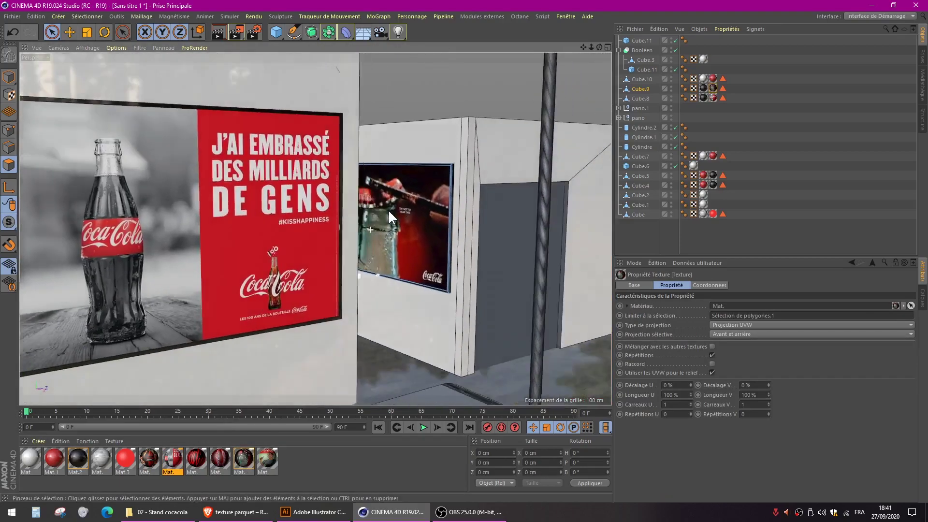
Set the texture preview size of the ob_592a6d_print-coca-cola-bottle.jpg material to 2048x2048 (16 Mo).
{"action": "double_click", "coordinate": [250, 456]}
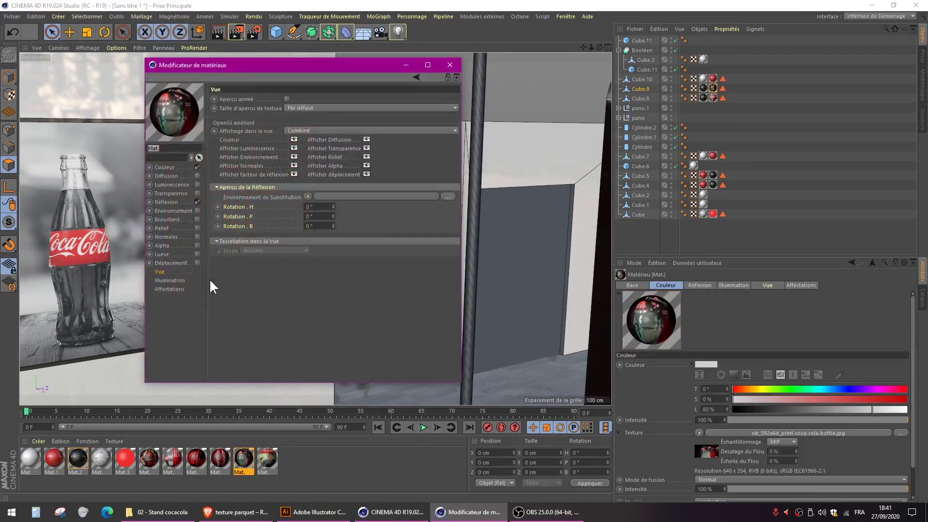
{"action": "left_click", "coordinate": [313, 110]}
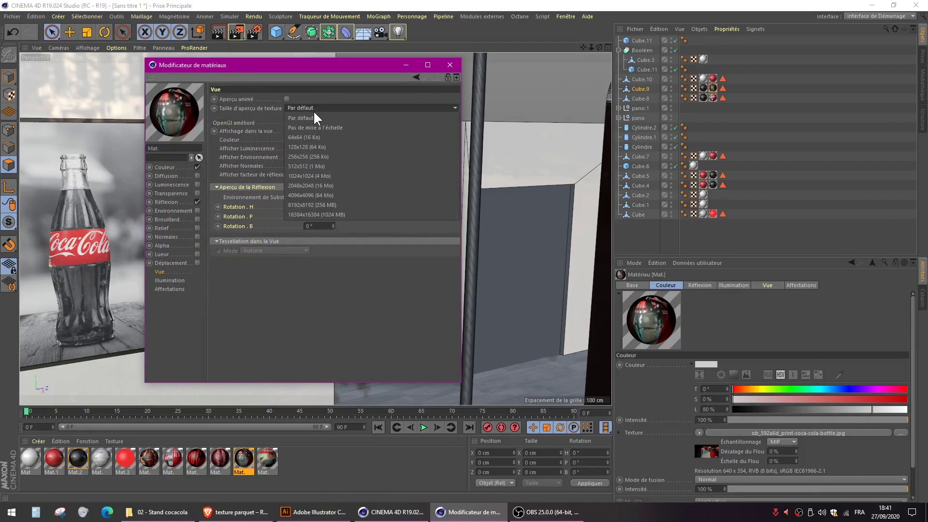
{"action": "left_click", "coordinate": [322, 185]}
{"action": "left_click", "coordinate": [450, 65]}
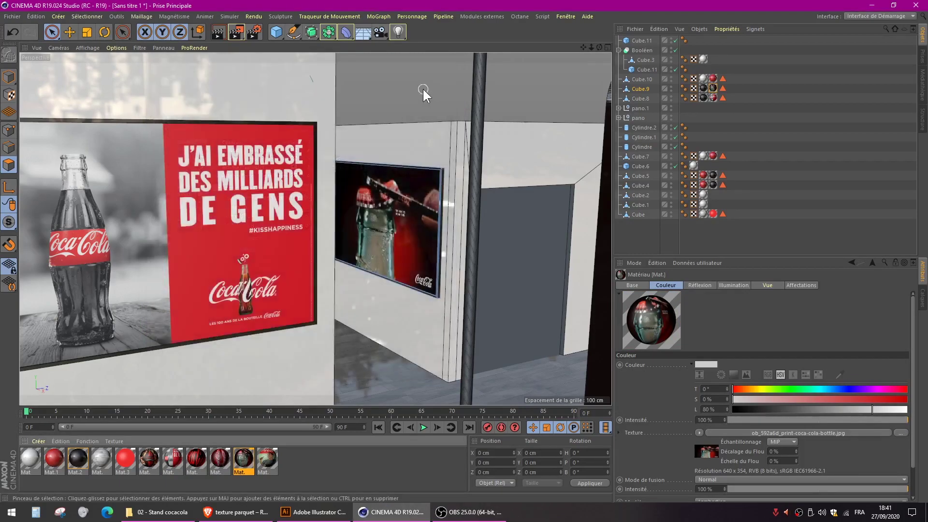
Apply the "Drink Coca-Cola" poster material to only the front face of the hanging panel Cube.8 in pano.1.
{"action": "right_click_drag", "start_coordinate": [425, 227], "coordinate": [311, 219], "text": "alt"}
{"action": "left_click_drag", "start_coordinate": [288, 219], "coordinate": [278, 306], "text": "alt"}
{"action": "middle_click_drag", "start_coordinate": [278, 308], "coordinate": [357, 305], "text": "alt"}
{"action": "right_click_drag", "start_coordinate": [298, 266], "coordinate": [422, 254], "text": "alt"}
{"action": "left_click", "coordinate": [8, 78]}
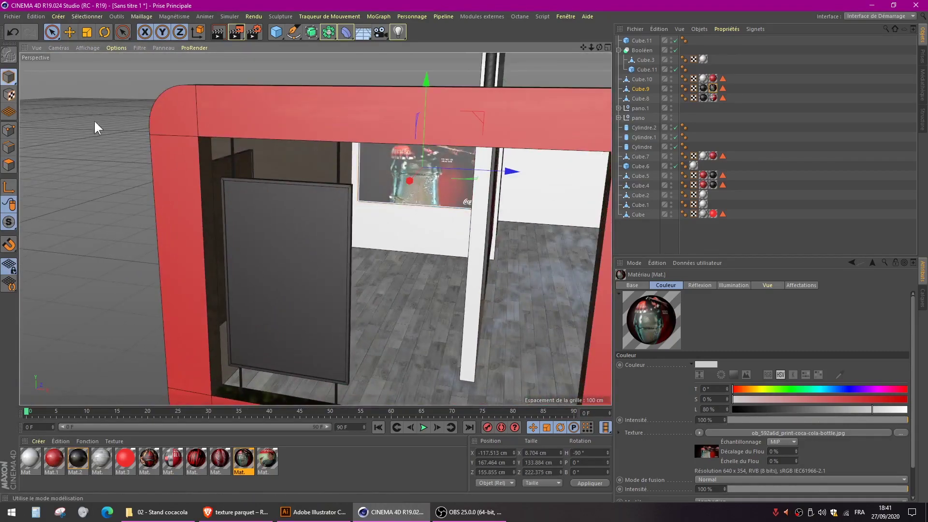
{"action": "left_click", "coordinate": [247, 211]}
{"action": "left_click", "coordinate": [9, 167]}
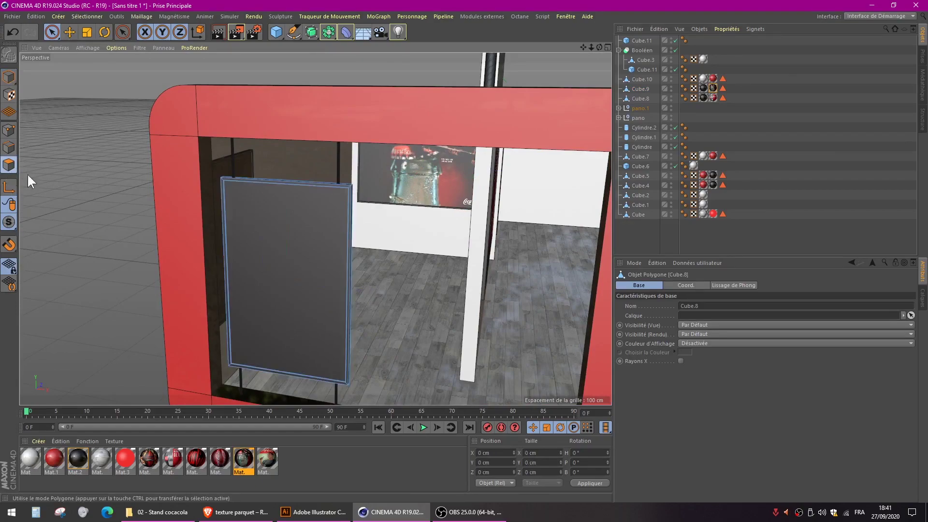
{"action": "left_click", "coordinate": [271, 260]}
{"action": "left_click", "coordinate": [272, 260]}
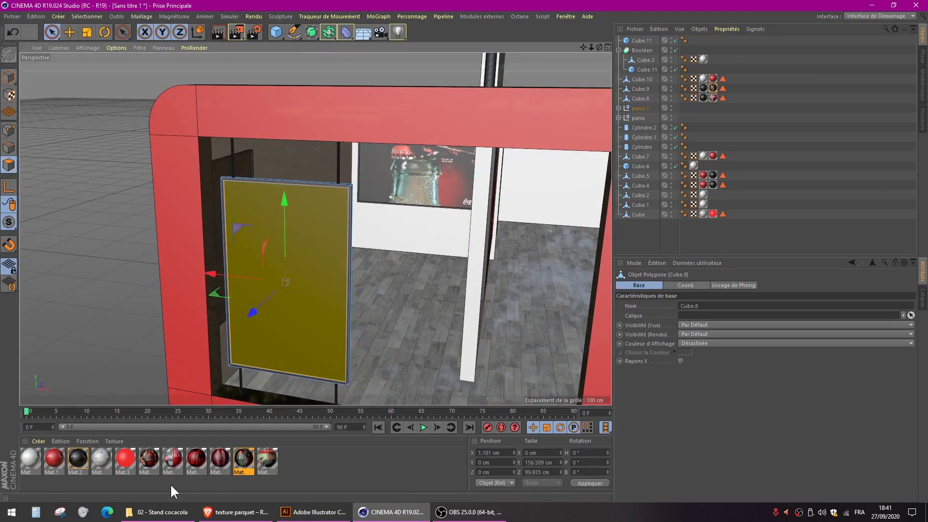
{"action": "left_click_drag", "start_coordinate": [268, 458], "coordinate": [321, 289]}
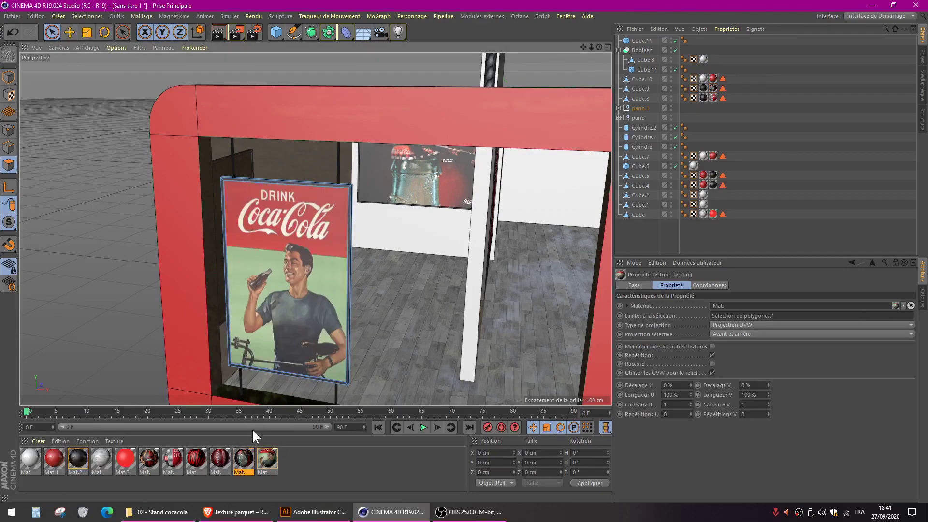
Set the texture preview size of the "Drink Coca-Cola" poster material to 2048x2048 (16 Mo).
{"action": "double_click", "coordinate": [263, 460]}
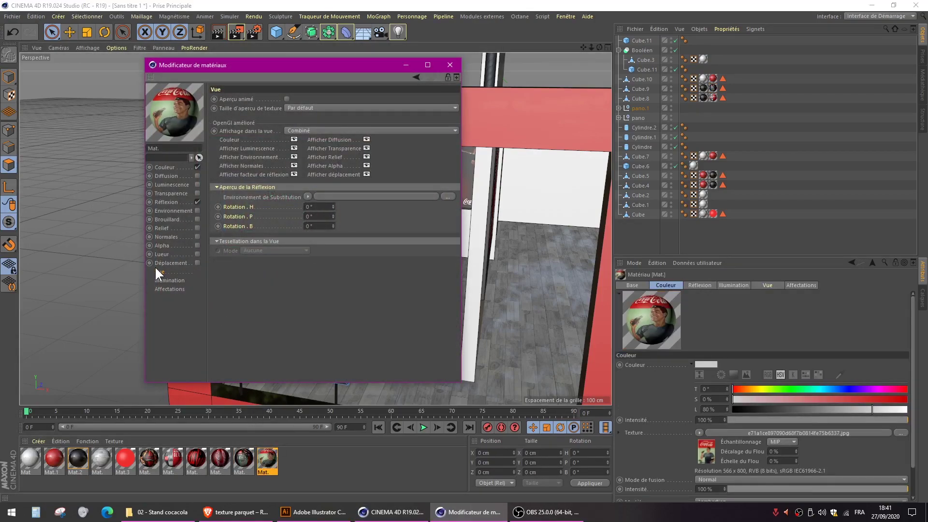
{"action": "left_click", "coordinate": [313, 112]}
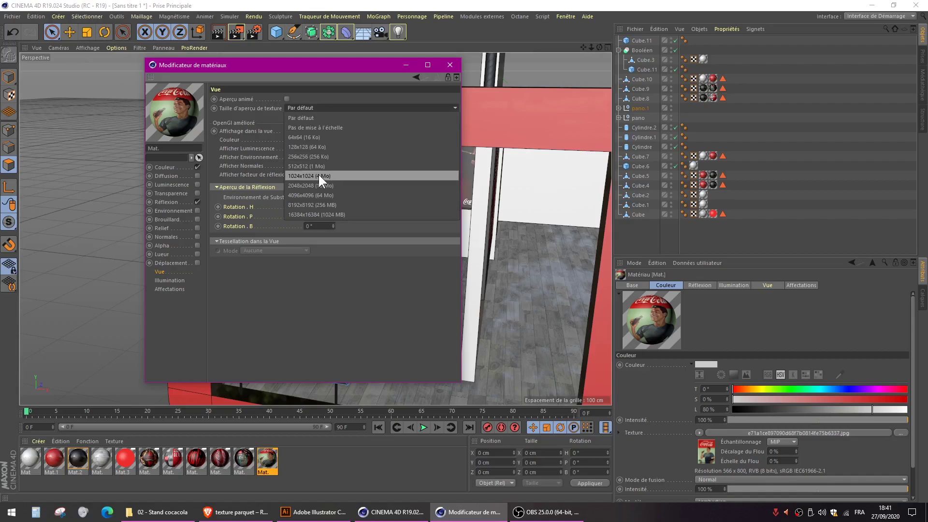
{"action": "left_click", "coordinate": [328, 187]}
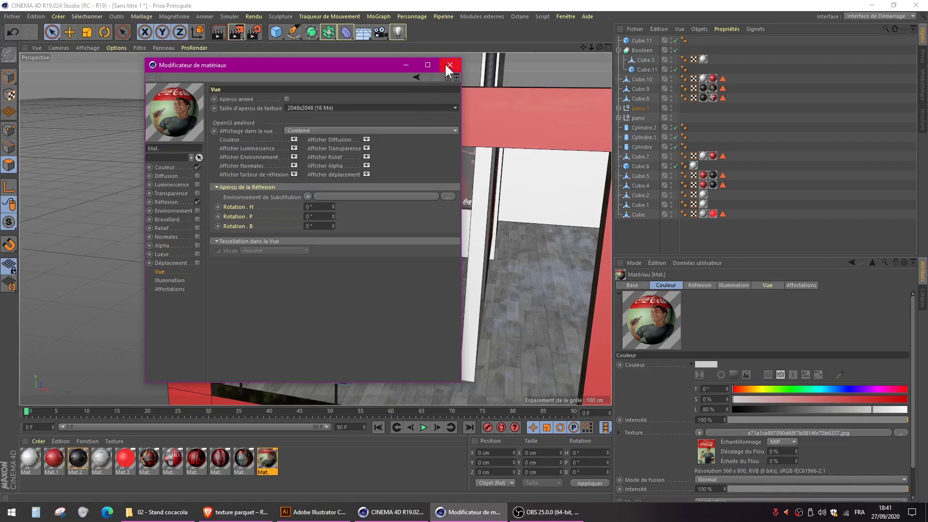
{"action": "left_click", "coordinate": [449, 65]}
Apply the Coca-Cola Zero poster material to only the front face of the hanging panel Cube.8 in the pano group.
{"action": "left_click_drag", "start_coordinate": [393, 205], "coordinate": [253, 198], "text": "alt"}
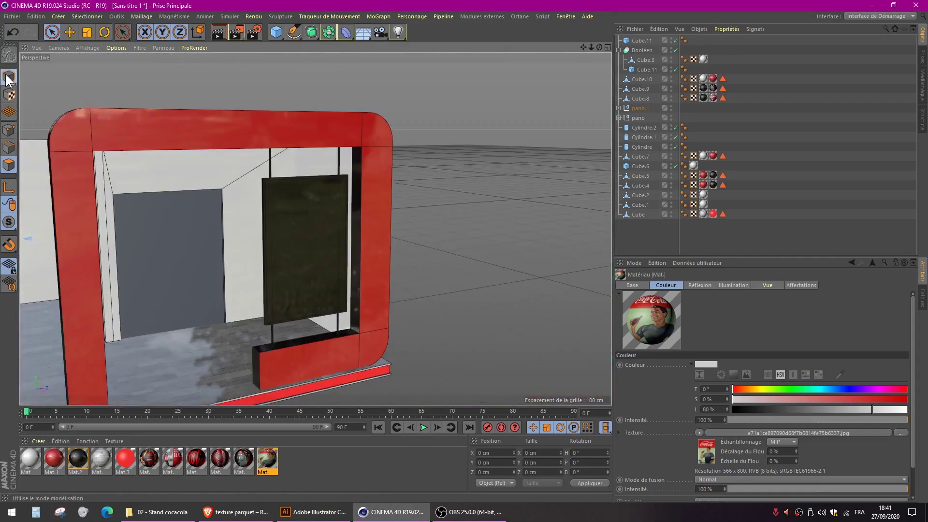
{"action": "left_click", "coordinate": [291, 228]}
{"action": "left_click", "coordinate": [8, 164]}
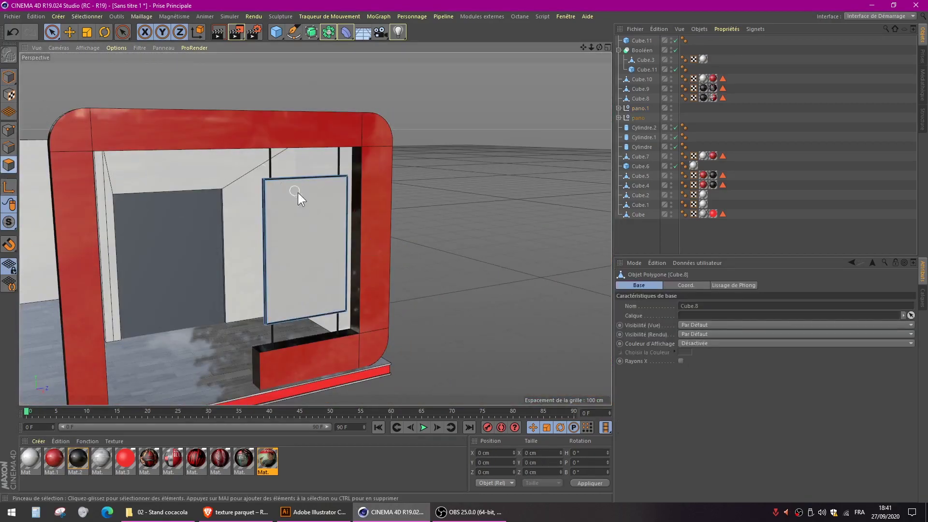
{"action": "left_click", "coordinate": [312, 300]}
{"action": "left_click_drag", "start_coordinate": [267, 459], "coordinate": [316, 260]}
{"action": "mouse_move", "coordinate": [279, 317]}
{"action": "left_mouse_down", "text": "alt"}
{"action": "mouse_move", "coordinate": [251, 315]}
{"action": "mouse_move", "coordinate": [272, 320]}
{"action": "left_mouse_up", "text": "alt"}
{"action": "key", "text": "ctrl+z"}
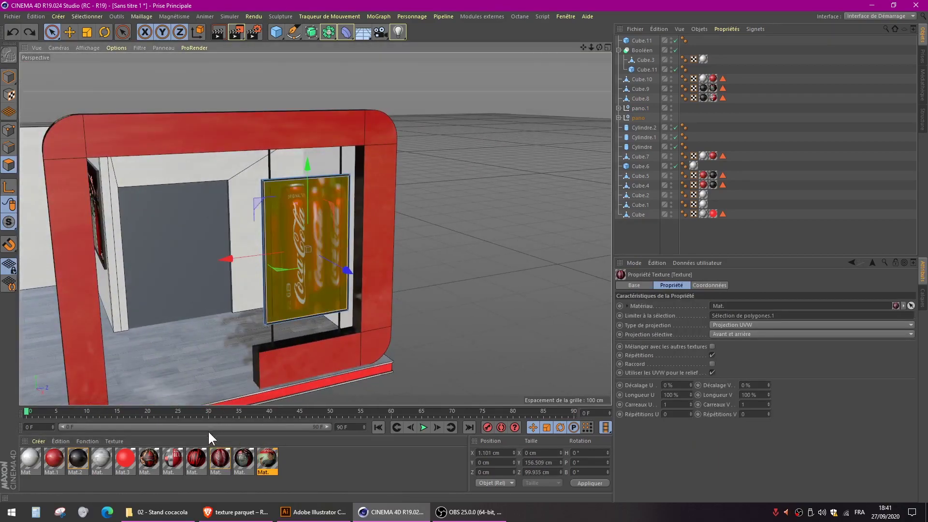
{"action": "left_click_drag", "start_coordinate": [148, 459], "coordinate": [284, 316]}
{"action": "left_click", "coordinate": [494, 235]}
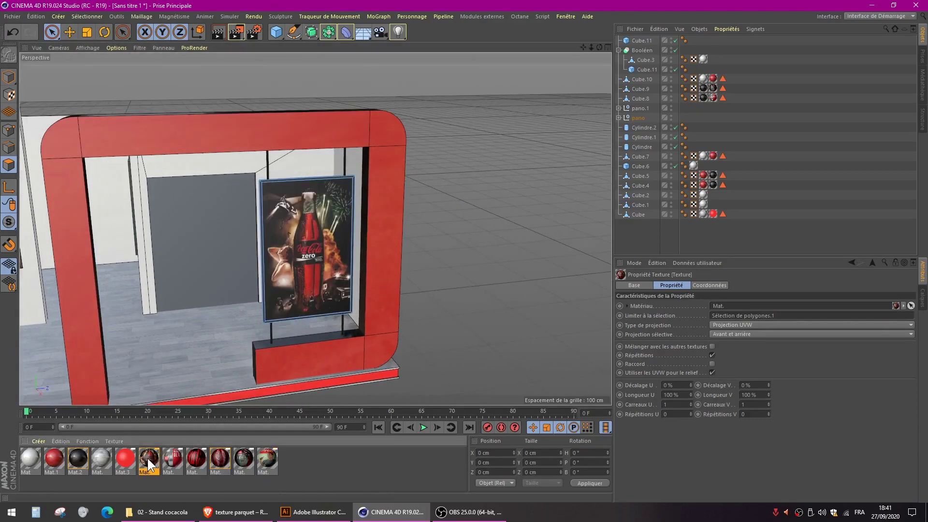
Set the texture preview size of the Coca-Cola Zero poster material to 1024x1024 (4 Mo).
{"action": "double_click", "coordinate": [147, 457]}
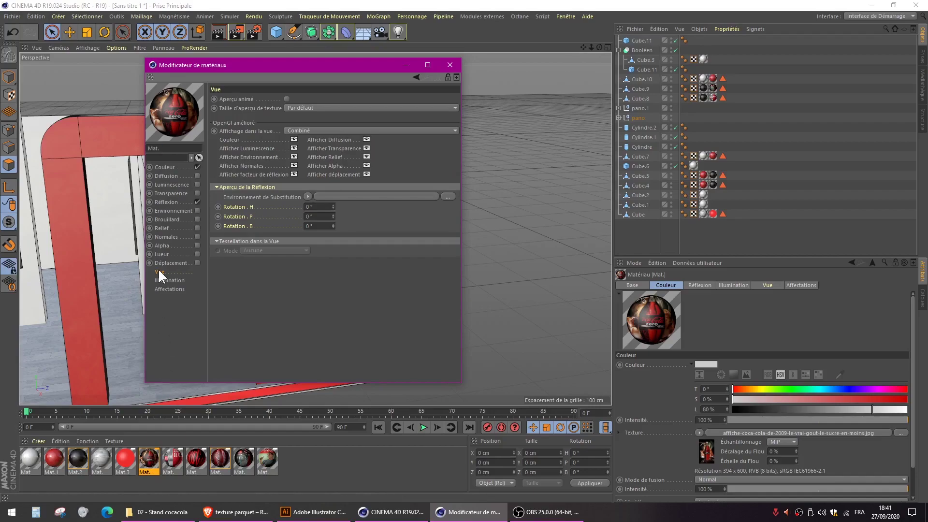
{"action": "left_click", "coordinate": [325, 109]}
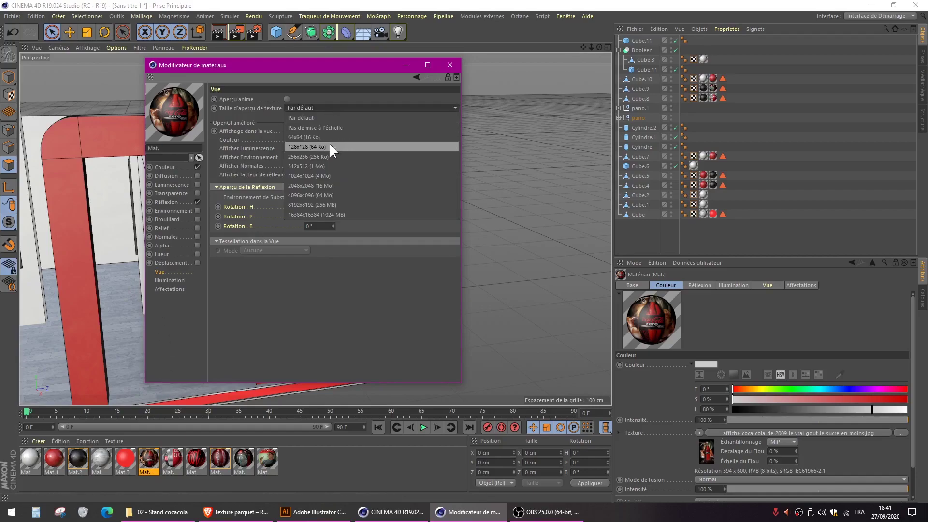
{"action": "left_click", "coordinate": [325, 176]}
{"action": "left_click", "coordinate": [449, 65]}
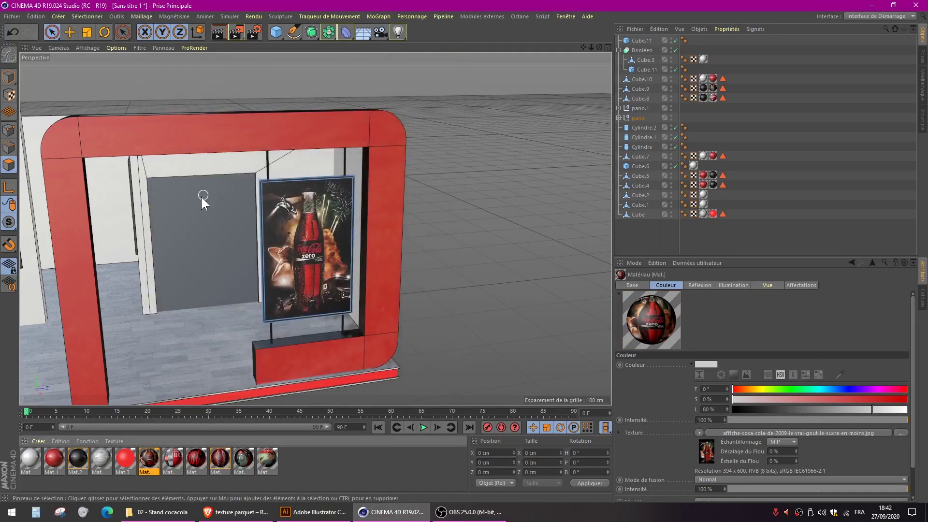
Convert the storage room door panel Cube.11 into an editable polygon object.
{"action": "left_click_drag", "start_coordinate": [282, 241], "coordinate": [268, 265], "text": "alt"}
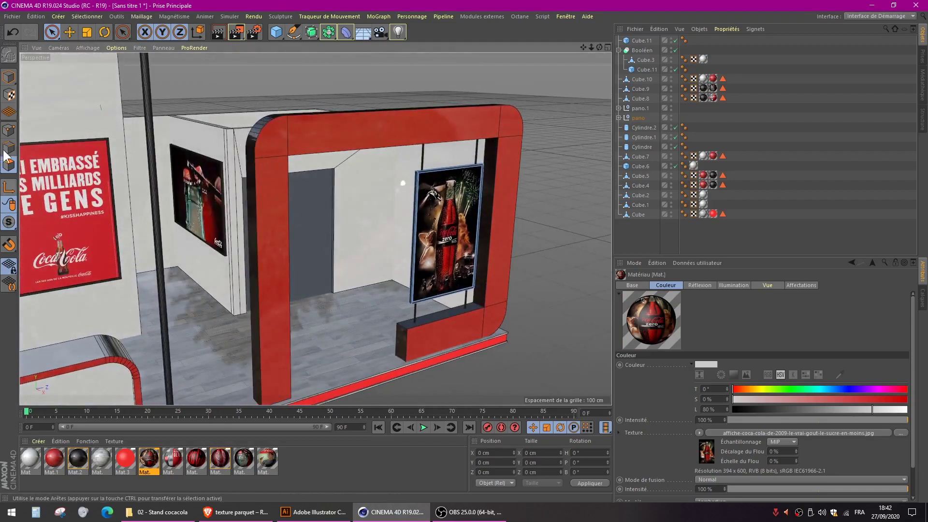
{"action": "left_click", "coordinate": [12, 77]}
{"action": "left_click", "coordinate": [293, 208]}
{"action": "mouse_move", "coordinate": [293, 207]}
{"action": "left_mouse_down", "text": "alt"}
{"action": "mouse_move", "coordinate": [296, 225]}
{"action": "mouse_move", "coordinate": [297, 204]}
{"action": "left_mouse_up", "text": "alt"}
{"action": "left_click", "coordinate": [297, 204]}
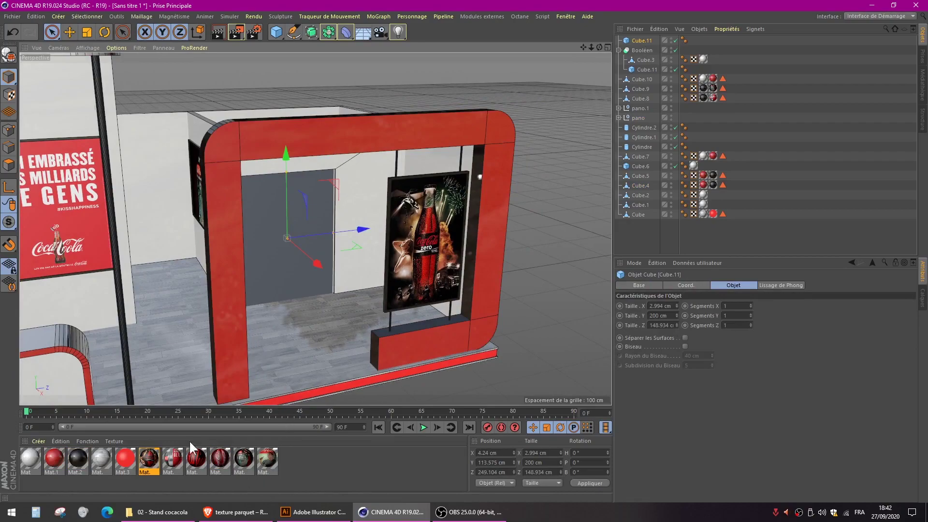
{"action": "left_click", "coordinate": [9, 55]}
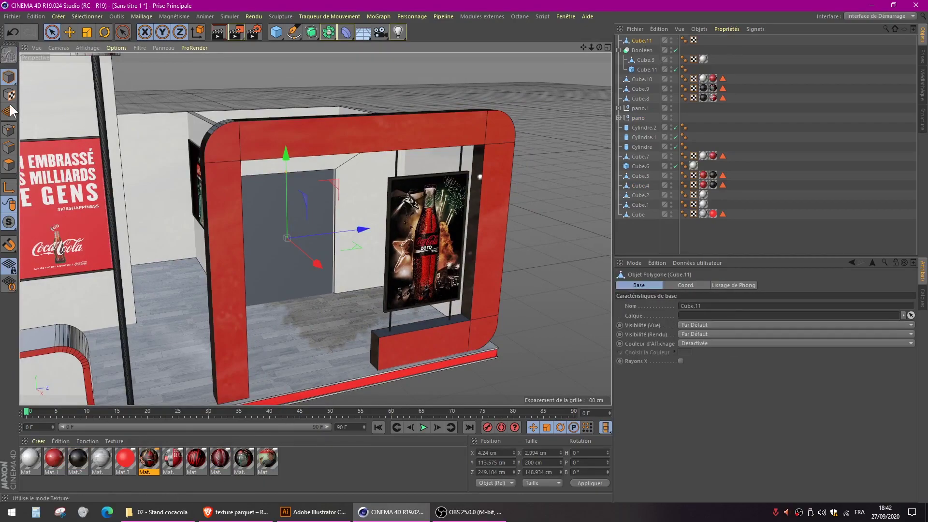
Apply the Coca-Cola cans material (unnamed.jpg) to only the front face of the door panel Cube.11.
{"action": "left_click", "coordinate": [9, 164]}
{"action": "left_click", "coordinate": [280, 246]}
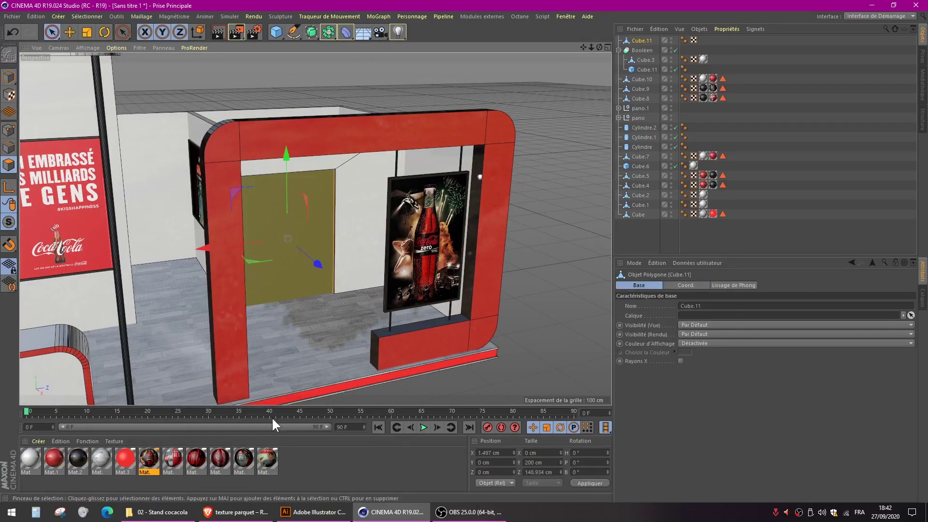
{"action": "left_click_drag", "start_coordinate": [227, 462], "coordinate": [314, 279]}
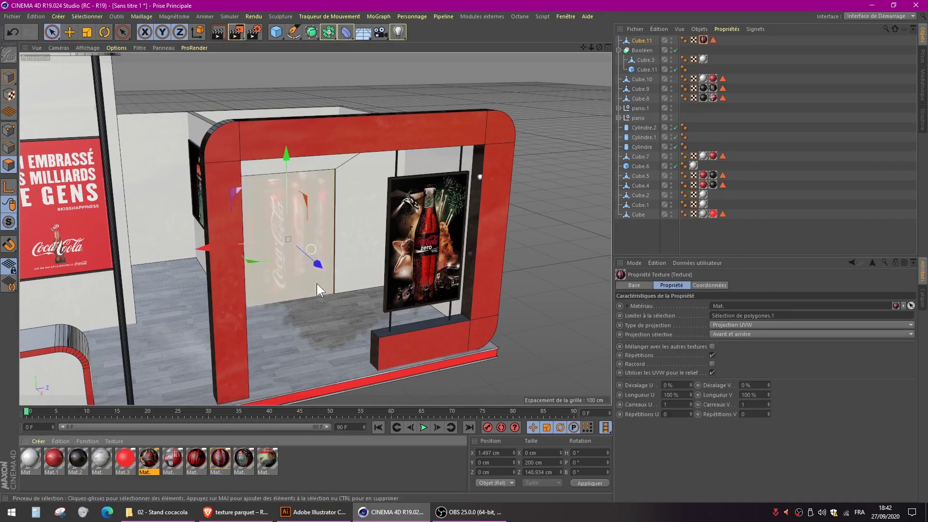
{"action": "left_click_drag", "start_coordinate": [352, 323], "coordinate": [303, 293], "text": "alt"}
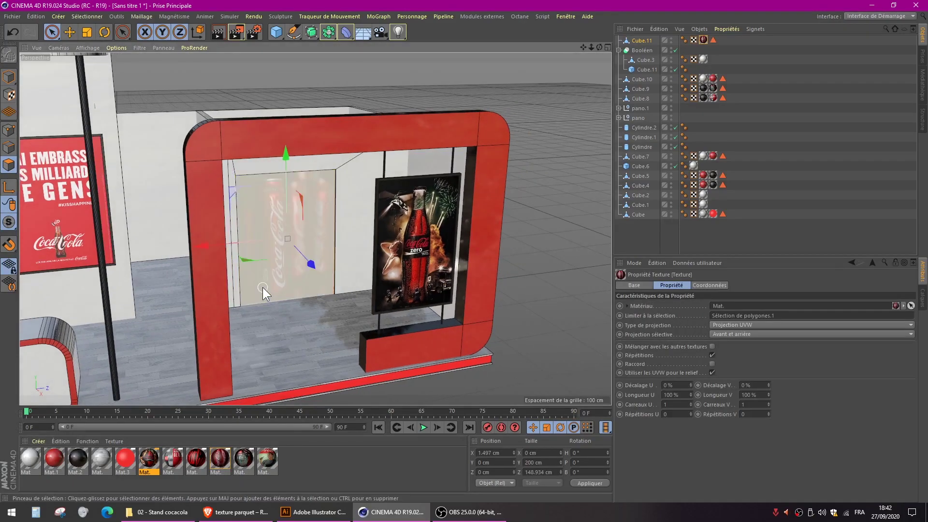
Set the texture preview size of the Coca-Cola cans material (unnamed.jpg) to 2048x2048 (16 Mo).
{"action": "double_click", "coordinate": [220, 458]}
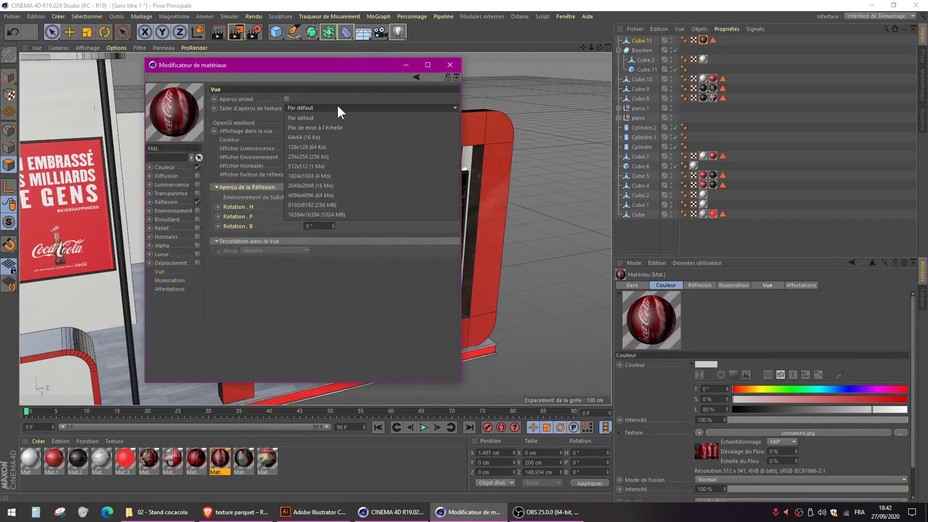
{"action": "left_click", "coordinate": [328, 186]}
{"action": "left_click", "coordinate": [449, 65]}
{"action": "left_click", "coordinate": [570, 86]}
Apply the Coca-Cola Zero poster material to only the front face of the blank wall screen in pano.1.
{"action": "scroll", "coordinate": [497, 140], "scroll_direction": "down", "scroll_amount": 5}
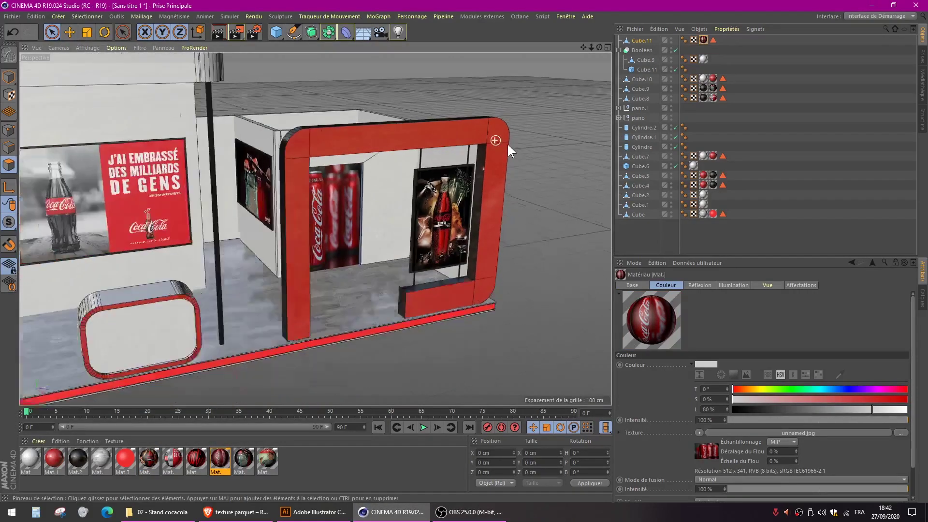
{"action": "middle_click_drag", "start_coordinate": [186, 177], "coordinate": [252, 185], "text": "alt"}
{"action": "left_click_drag", "start_coordinate": [186, 176], "coordinate": [169, 164], "text": "alt"}
{"action": "scroll", "coordinate": [169, 164], "scroll_direction": "up", "scroll_amount": 6}
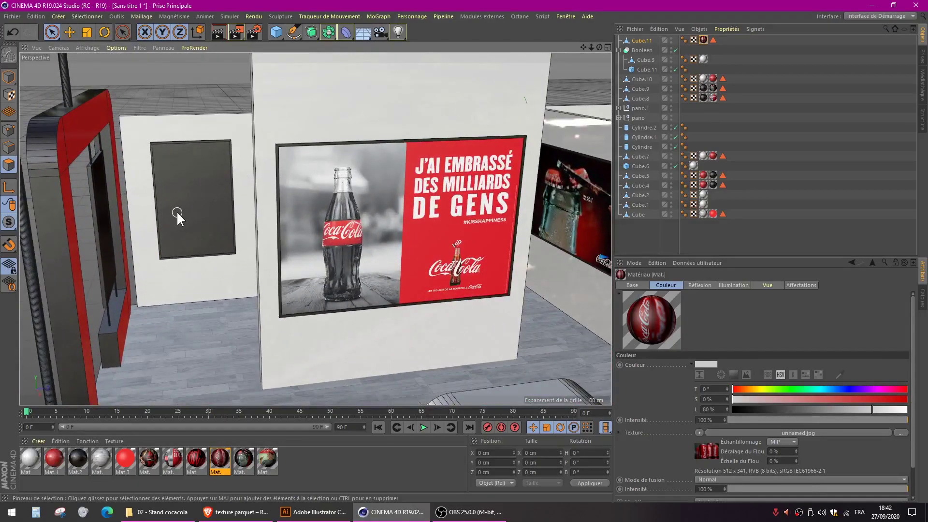
{"action": "left_click", "coordinate": [51, 31]}
{"action": "left_click", "coordinate": [8, 76]}
{"action": "left_click", "coordinate": [201, 189]}
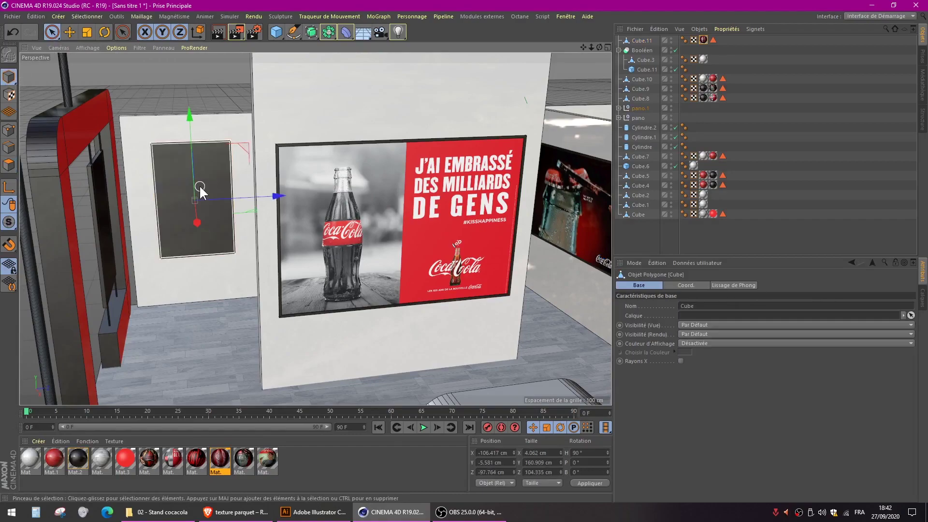
{"action": "left_click", "coordinate": [10, 166]}
{"action": "left_click", "coordinate": [197, 176]}
{"action": "left_click", "coordinate": [159, 512]}
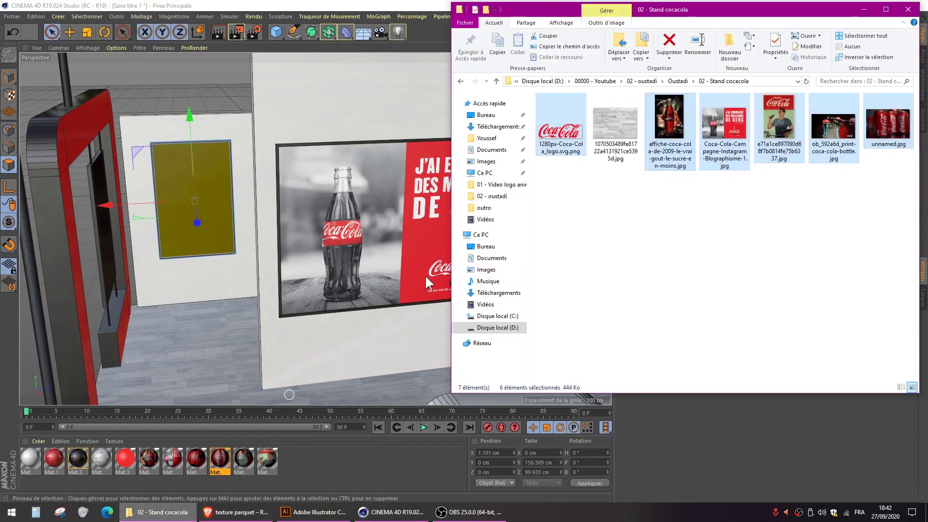
{"action": "left_click", "coordinate": [862, 237]}
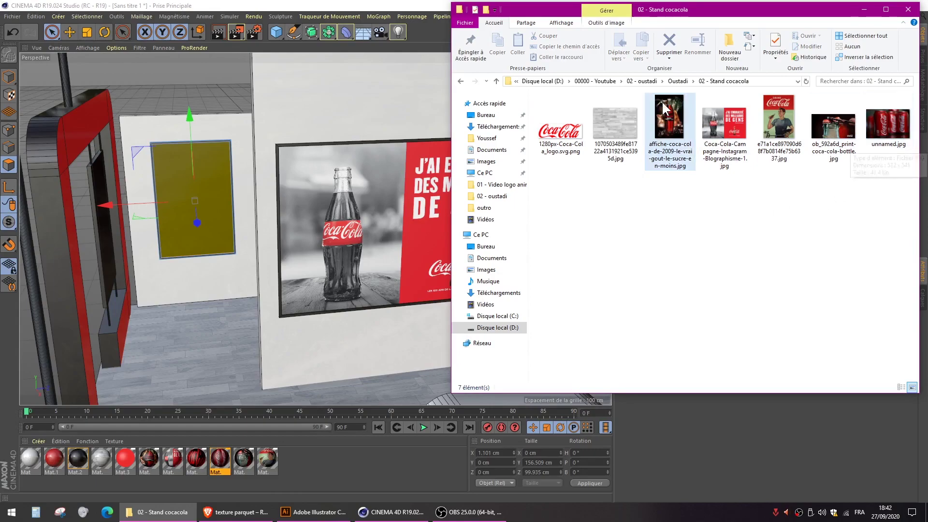
{"action": "left_click", "coordinate": [331, 3]}
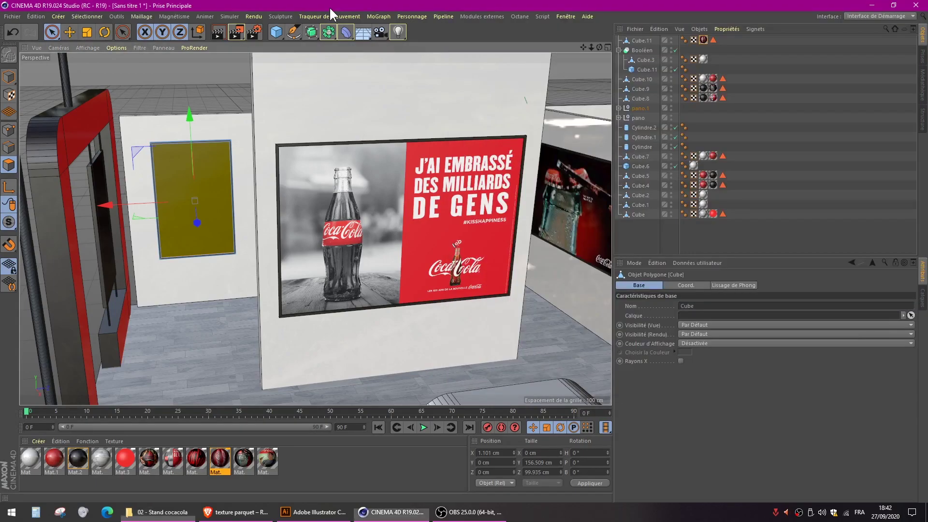
{"action": "left_click_drag", "start_coordinate": [153, 456], "coordinate": [208, 218]}
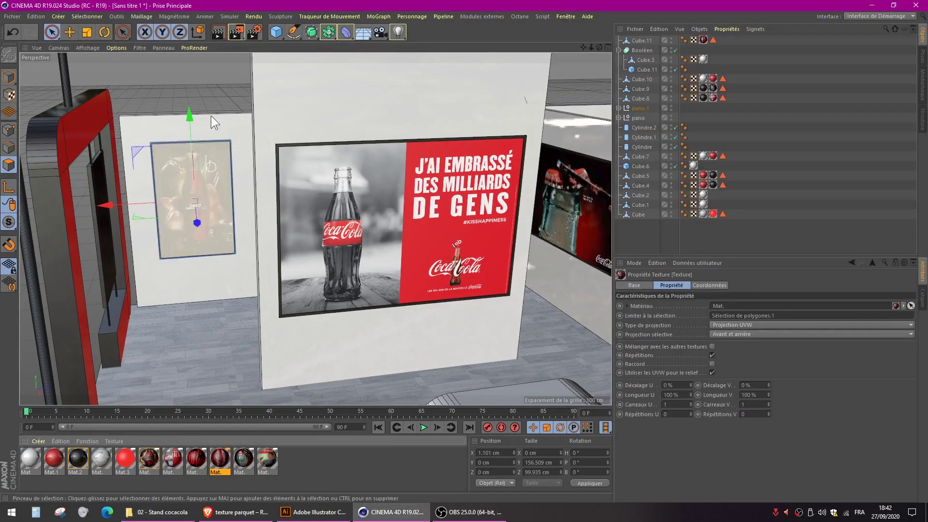
Apply the Coca-Cola logo material to only the front face of the rounded counter Cube.10.
{"action": "scroll", "coordinate": [227, 118], "scroll_direction": "down", "scroll_amount": 3}
{"action": "scroll", "coordinate": [225, 119], "scroll_direction": "down", "scroll_amount": 4}
{"action": "left_click_drag", "start_coordinate": [290, 155], "coordinate": [357, 179], "text": "alt"}
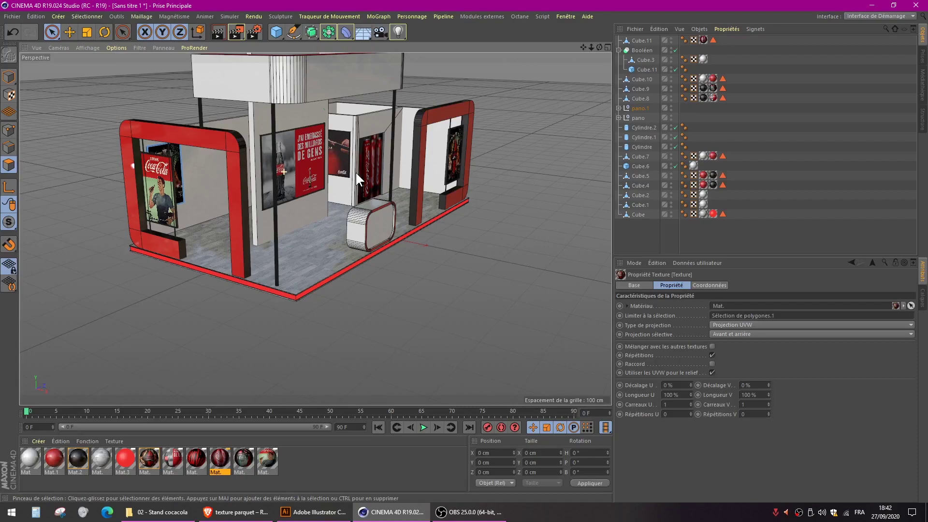
{"action": "left_click_drag", "start_coordinate": [375, 173], "coordinate": [314, 224], "text": "alt"}
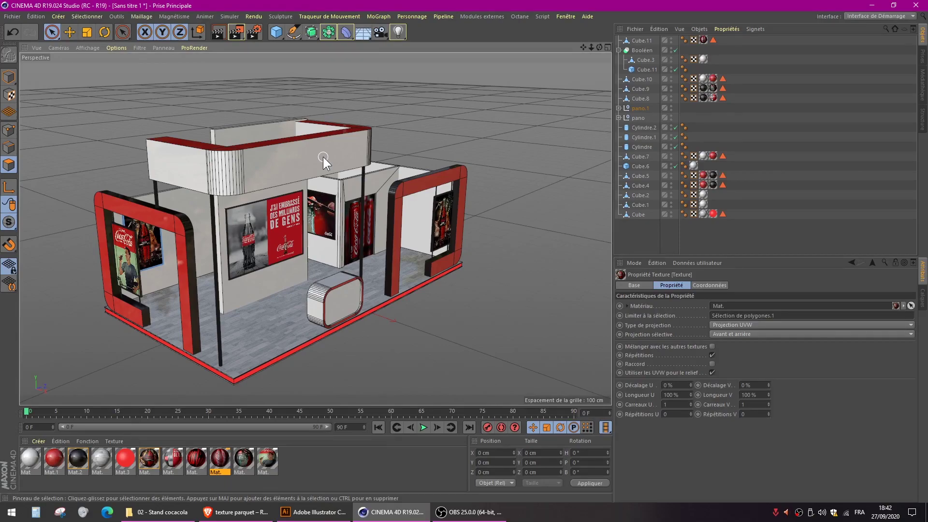
{"action": "left_click", "coordinate": [13, 77]}
{"action": "left_click", "coordinate": [337, 296]}
{"action": "scroll", "coordinate": [337, 296], "scroll_direction": "up", "scroll_amount": 3}
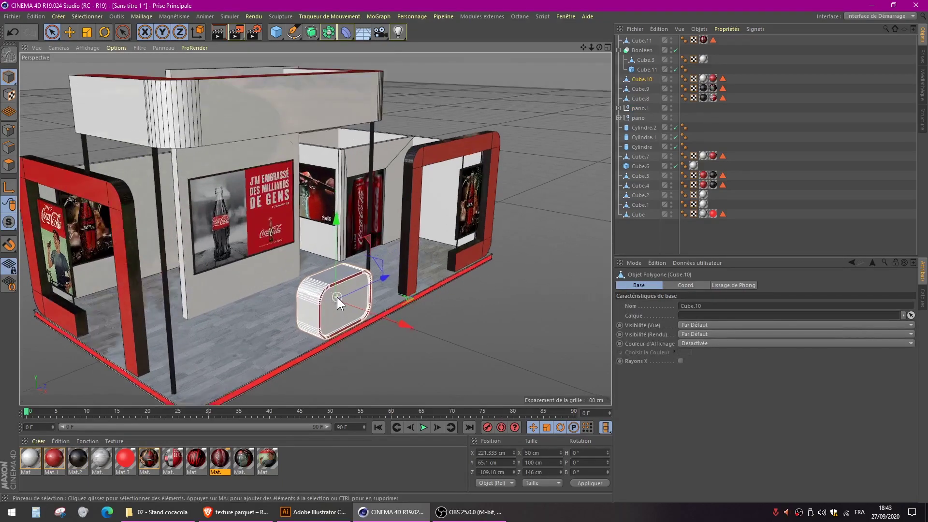
{"action": "scroll", "coordinate": [337, 297], "scroll_direction": "up", "scroll_amount": 5}
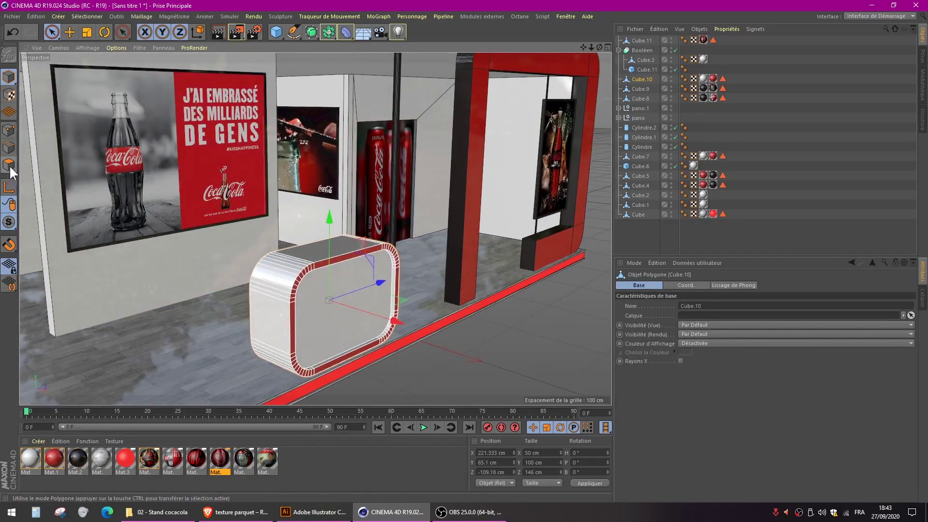
{"action": "left_click", "coordinate": [10, 165]}
{"action": "left_click", "coordinate": [344, 298]}
{"action": "left_click_drag", "start_coordinate": [220, 458], "coordinate": [356, 314]}
{"action": "left_click_drag", "start_coordinate": [375, 353], "coordinate": [338, 328], "text": "alt"}
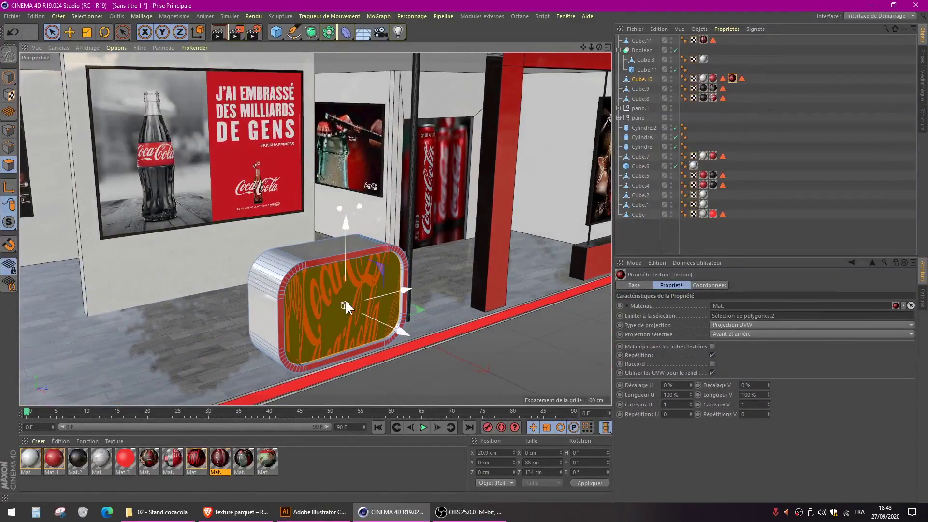
Set the projection type of the counter's Coca-Cola logo texture to cubic (Cubique).
{"action": "left_click", "coordinate": [733, 81]}
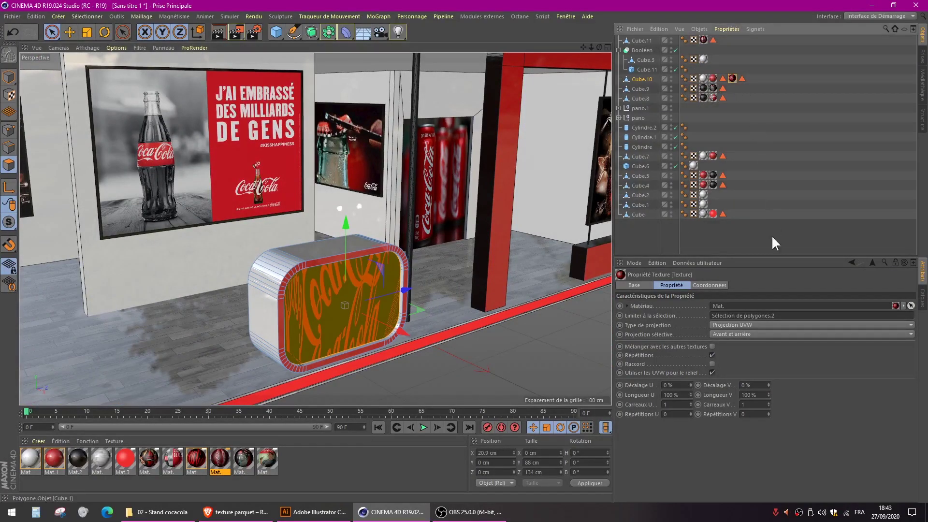
{"action": "left_click", "coordinate": [753, 325]}
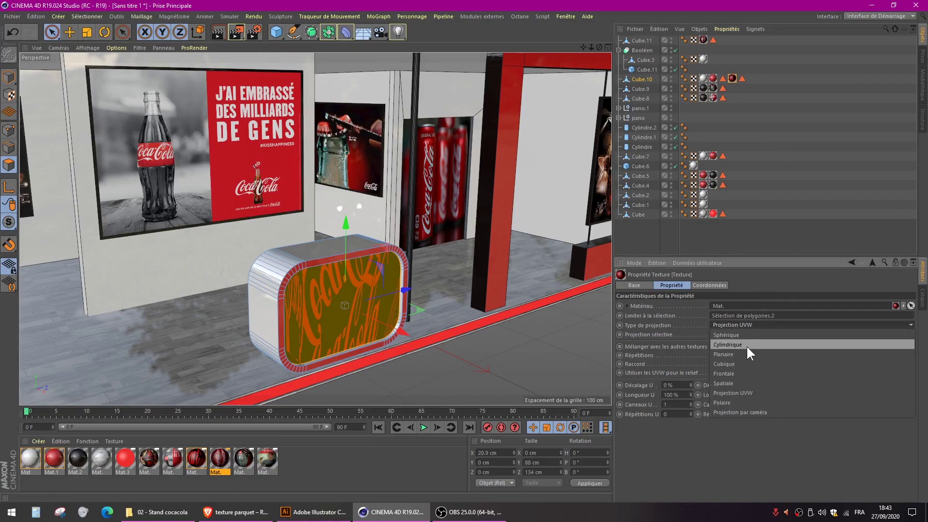
{"action": "left_click", "coordinate": [738, 363]}
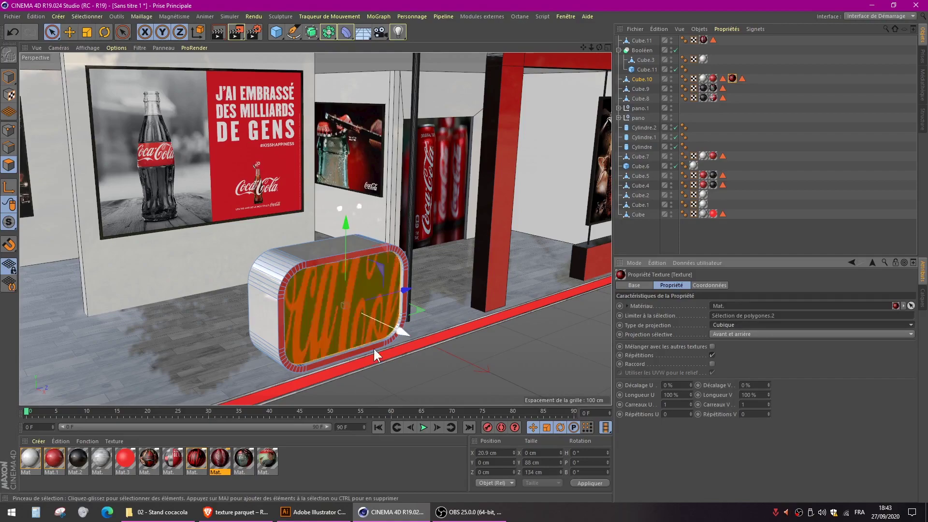
Enable the Alpha channel of the Coca-Cola logo material and load 1280px-Coca-Cola_logo.svg.png into it, copying the image to the project location.
{"action": "double_click", "coordinate": [196, 459]}
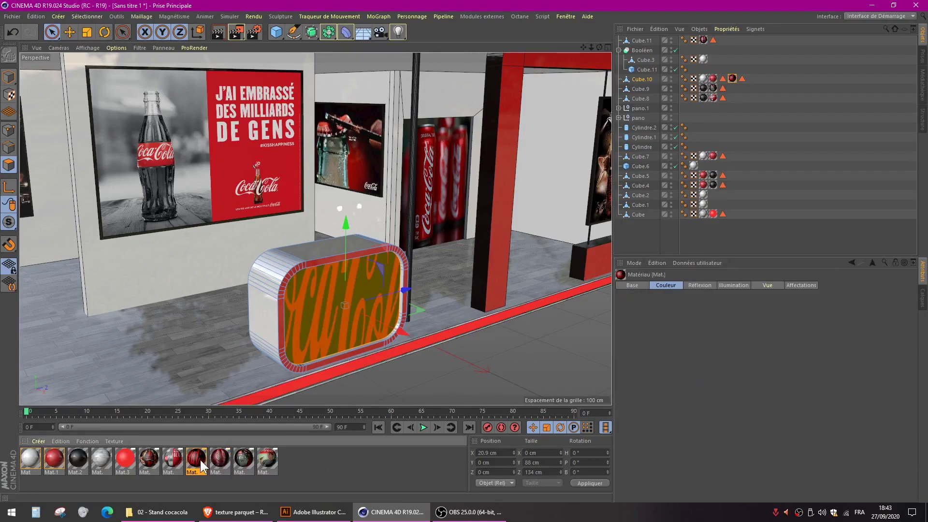
{"action": "left_click_drag", "start_coordinate": [290, 69], "coordinate": [626, 75]}
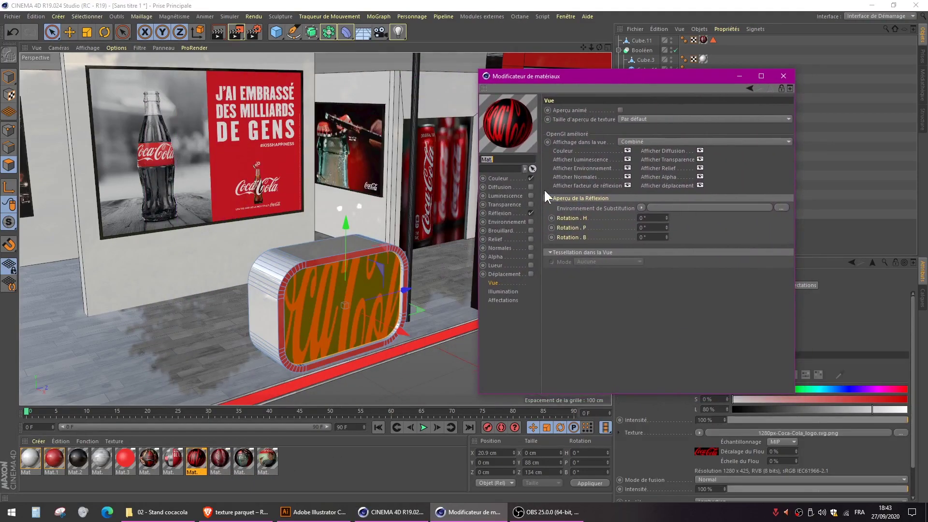
{"action": "left_click", "coordinate": [531, 256]}
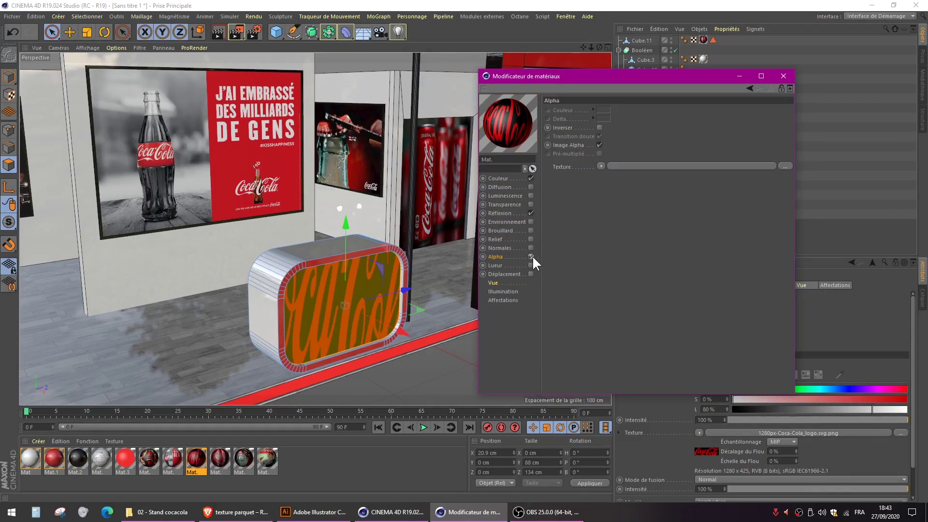
{"action": "left_click", "coordinate": [600, 167]}
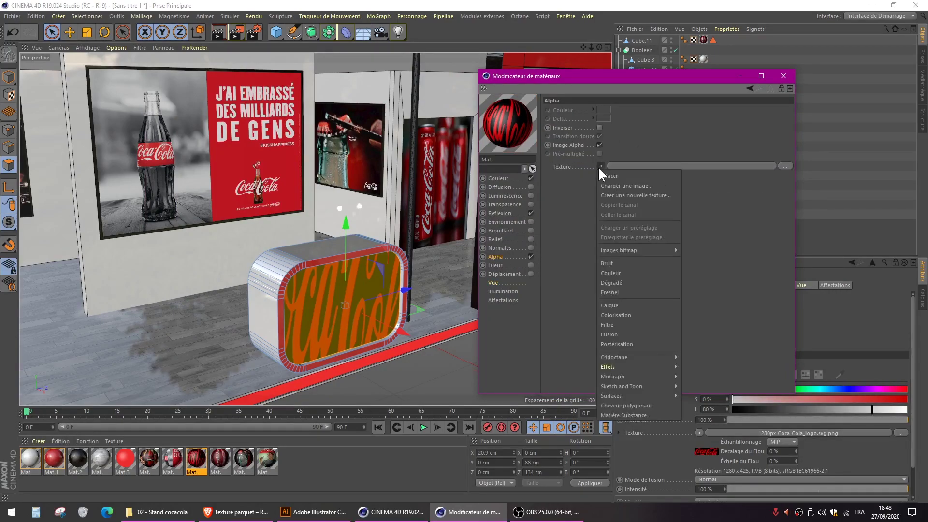
{"action": "left_click", "coordinate": [622, 187]}
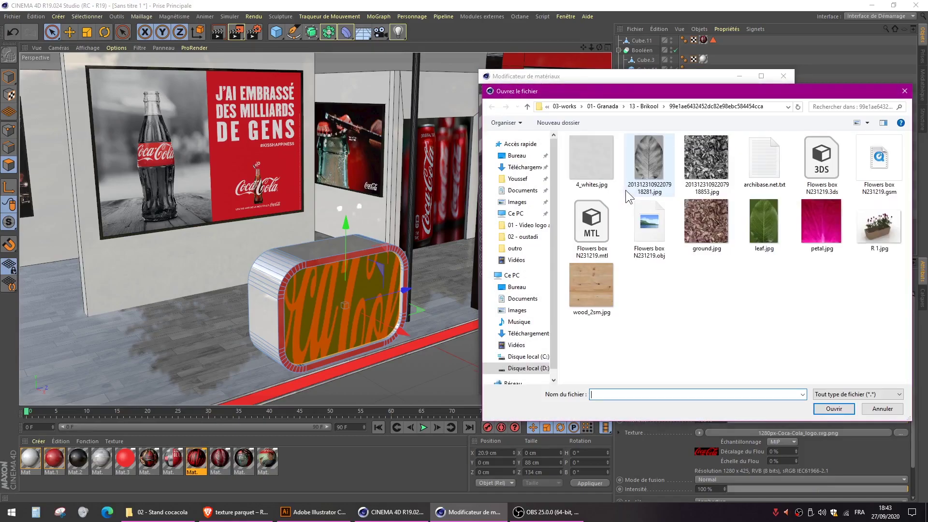
{"action": "left_click", "coordinate": [515, 155]}
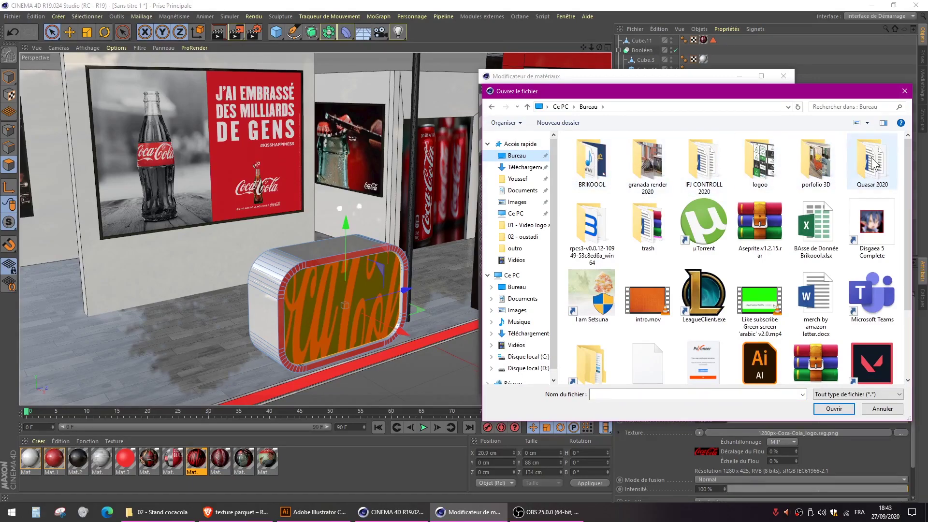
{"action": "left_click", "coordinate": [767, 199]}
{"action": "scroll", "coordinate": [642, 272], "scroll_direction": "down", "scroll_amount": 2}
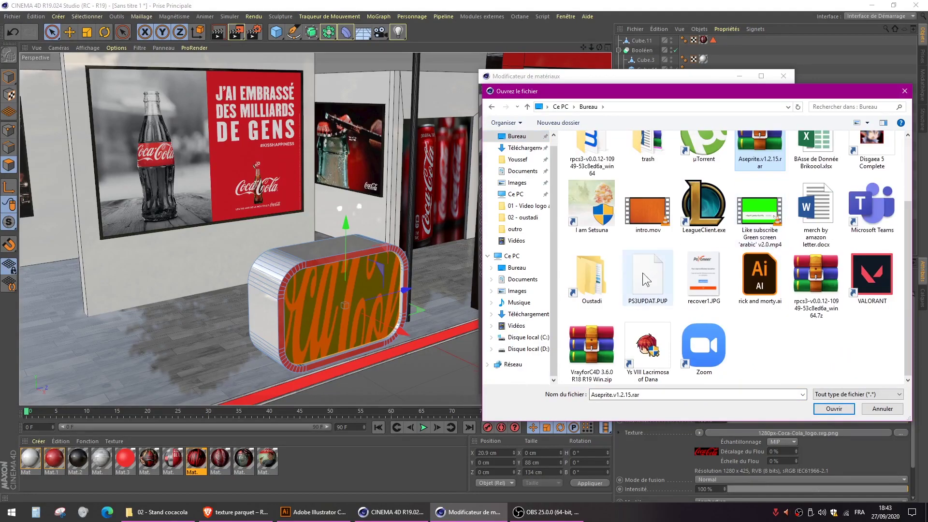
{"action": "double_click", "coordinate": [591, 278]}
{"action": "double_click", "coordinate": [614, 160]}
{"action": "double_click", "coordinate": [599, 164]}
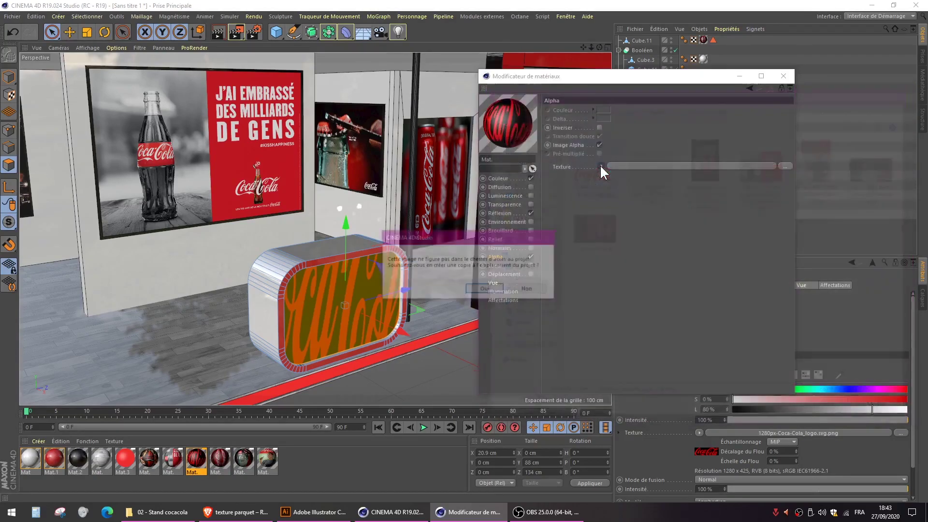
{"action": "left_click", "coordinate": [485, 290]}
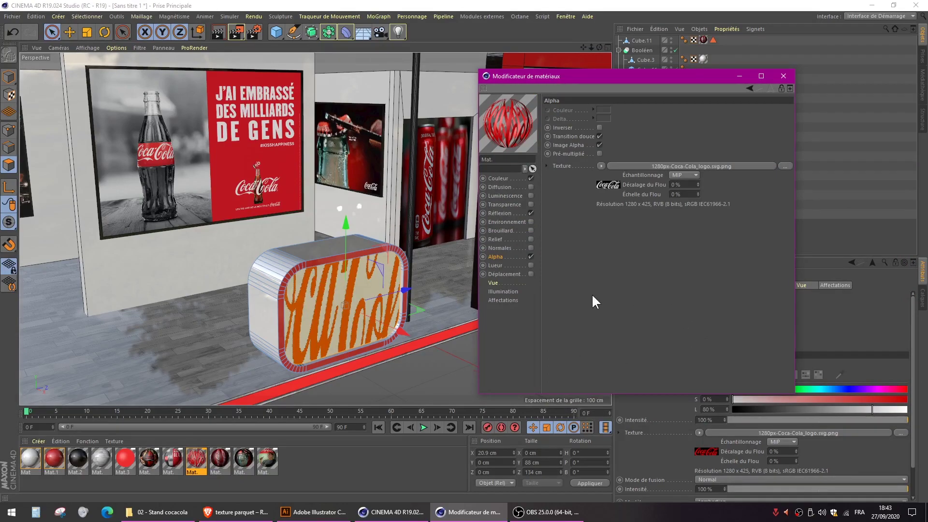
Set the texture preview size of the Coca-Cola logo material to 2048x2048 (16 Mo).
{"action": "left_click", "coordinate": [493, 283]}
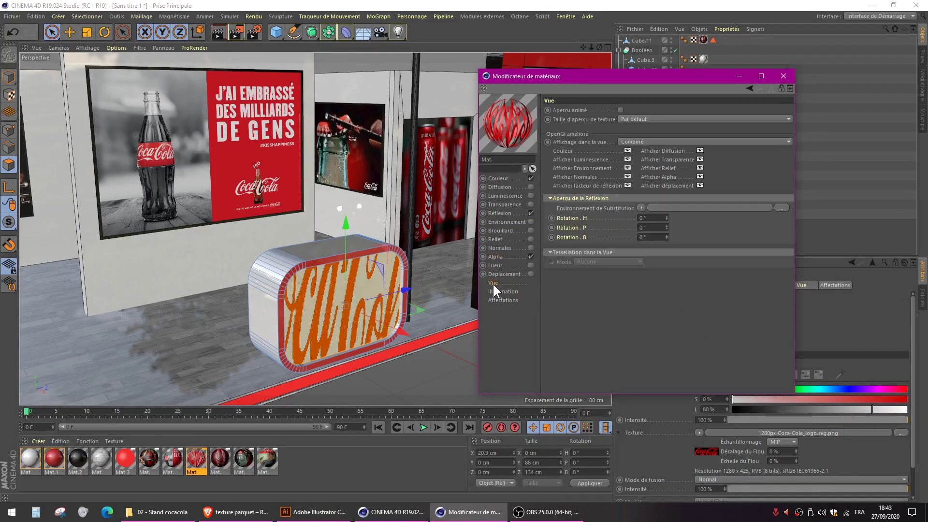
{"action": "left_click", "coordinate": [668, 119]}
{"action": "left_click", "coordinate": [663, 197]}
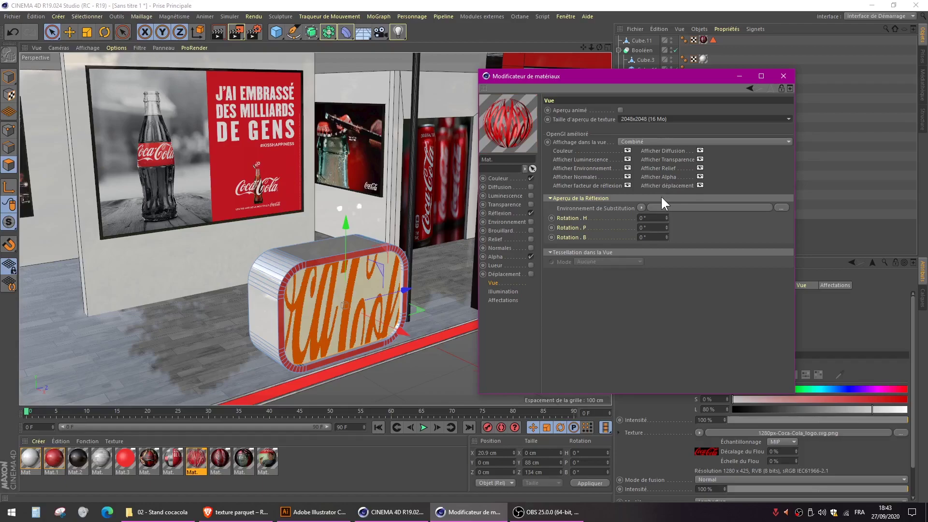
{"action": "left_click", "coordinate": [782, 76]}
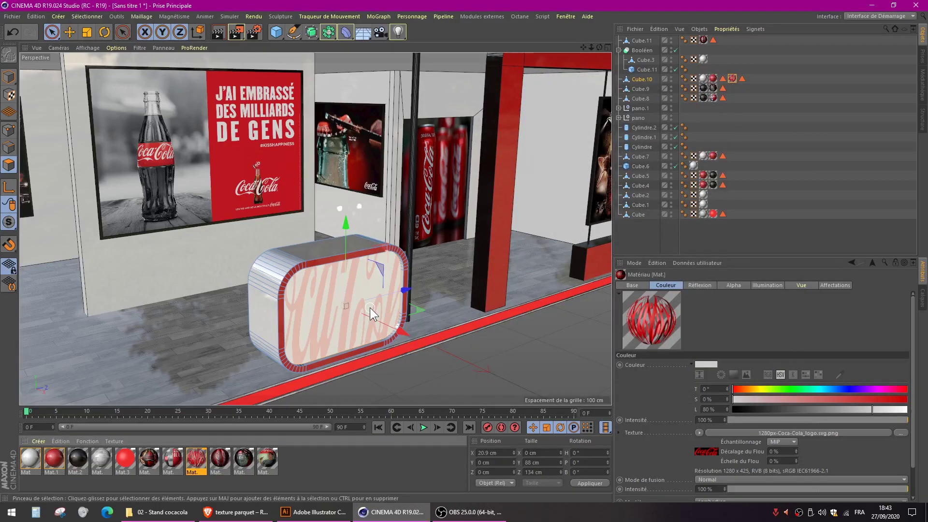
Disable repetitions for the counter's logo texture and set offset U 29 %, offset V 40 %, length U 43 % and length V 15 %.
{"action": "left_click", "coordinate": [732, 77]}
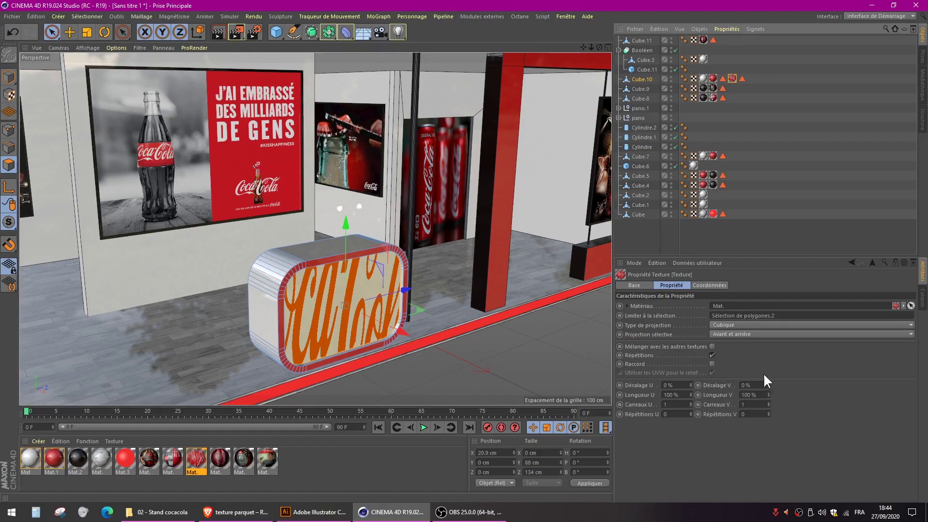
{"action": "left_click_drag", "start_coordinate": [690, 404], "coordinate": [705, 404]}
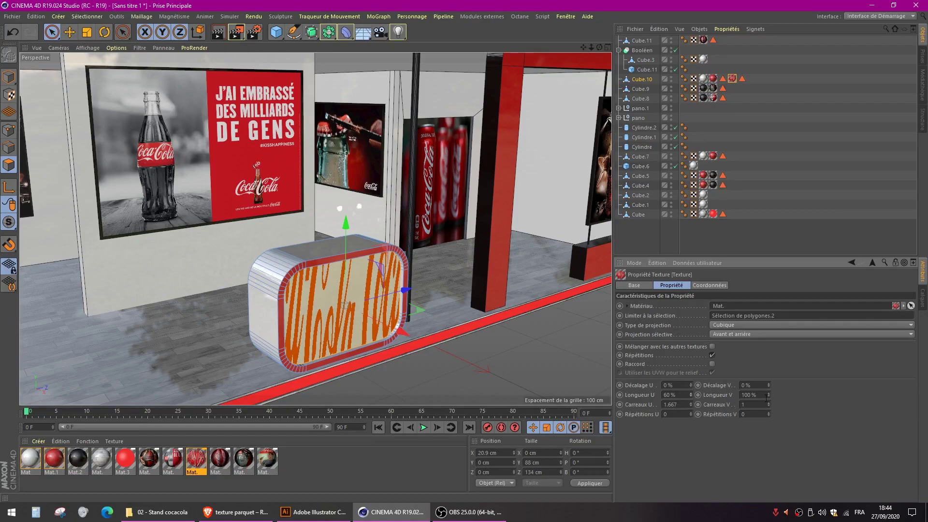
{"action": "left_click_drag", "start_coordinate": [768, 395], "coordinate": [735, 394]}
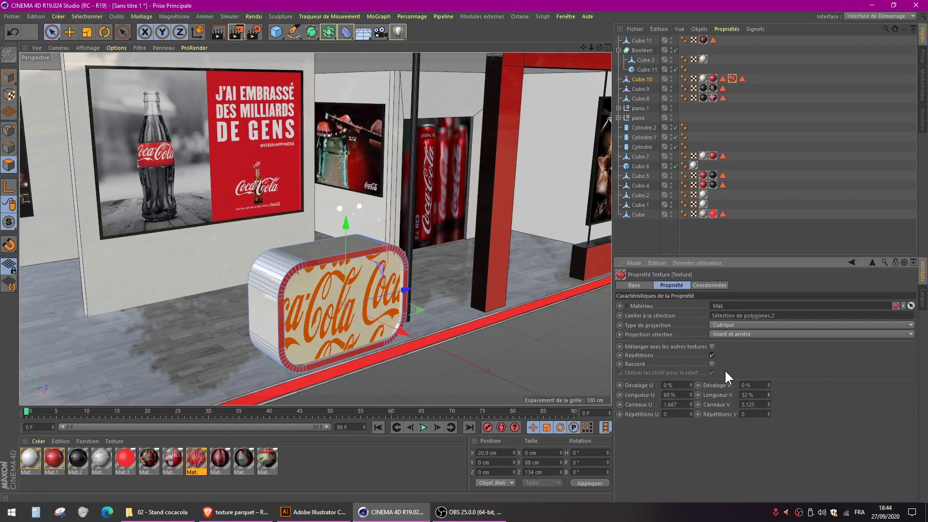
{"action": "left_click", "coordinate": [711, 354]}
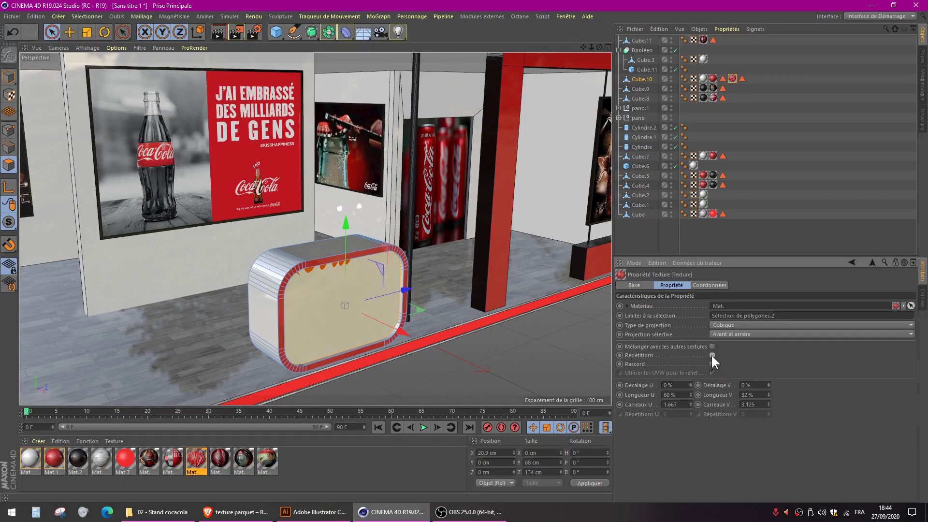
{"action": "left_click_drag", "start_coordinate": [690, 385], "coordinate": [702, 385]}
{"action": "left_click_drag", "start_coordinate": [768, 384], "coordinate": [784, 384]}
{"action": "left_click_drag", "start_coordinate": [691, 386], "coordinate": [690, 403]}
{"action": "left_click_drag", "start_coordinate": [768, 395], "coordinate": [768, 403]}
{"action": "left_click_drag", "start_coordinate": [690, 385], "coordinate": [690, 378]}
{"action": "left_click_drag", "start_coordinate": [767, 385], "coordinate": [767, 378]}
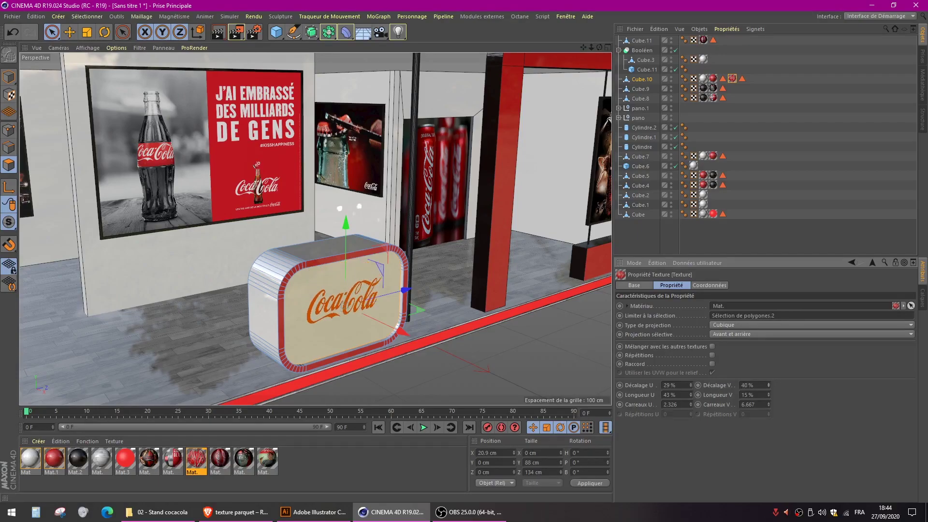
{"action": "left_click", "coordinate": [751, 245]}
Apply the Coca-Cola logo material to only the long front face of the overhead fascia Cube.7 and show that texture's properties.
{"action": "left_click_drag", "start_coordinate": [433, 347], "coordinate": [422, 181], "text": "alt"}
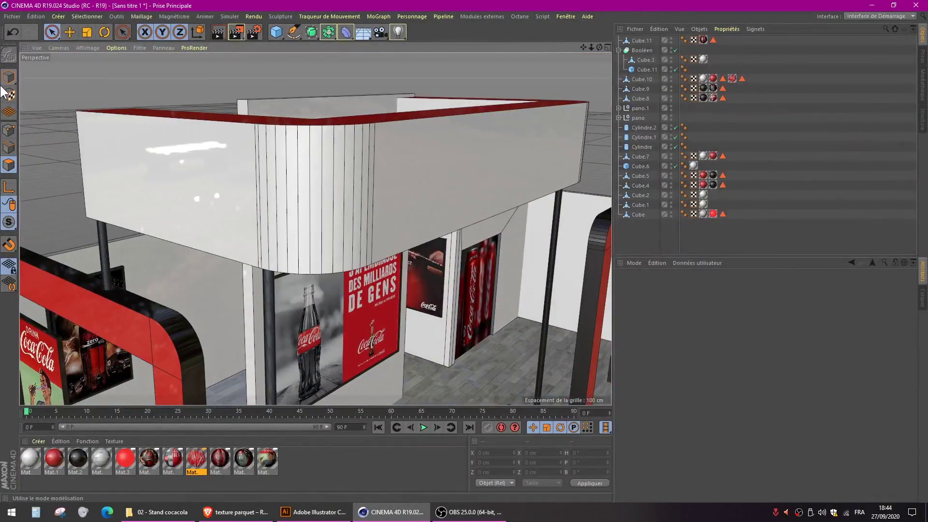
{"action": "left_click", "coordinate": [396, 168]}
{"action": "left_click_drag", "start_coordinate": [466, 155], "coordinate": [59, 165], "text": "alt"}
{"action": "left_click", "coordinate": [8, 164]}
{"action": "left_click", "coordinate": [303, 164]}
{"action": "left_click_drag", "start_coordinate": [201, 465], "coordinate": [436, 210]}
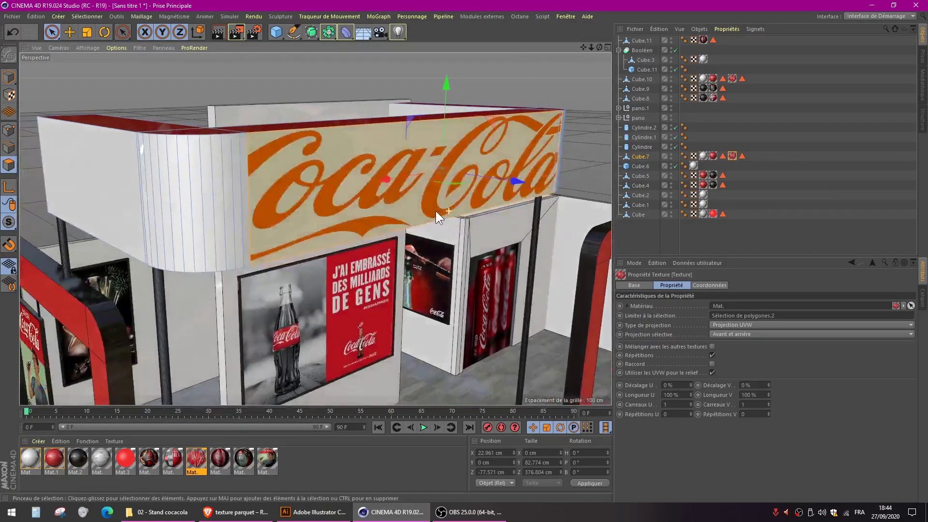
{"action": "left_click", "coordinate": [732, 155]}
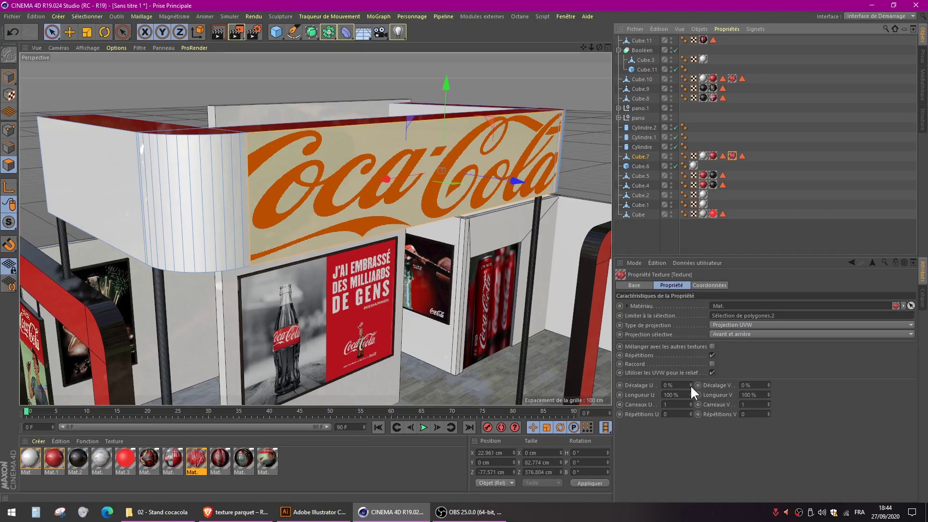
Disable repetitions for the fascia's logo texture and set length U 57 %, length V 69 %, offset U 20 % and offset V 10 %.
{"action": "left_click_drag", "start_coordinate": [690, 395], "coordinate": [657, 394]}
{"action": "left_click", "coordinate": [711, 355]}
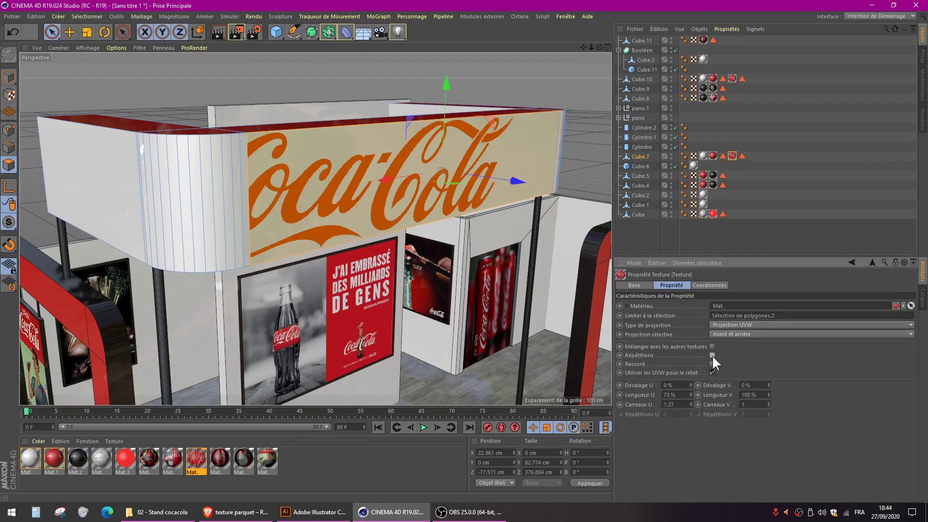
{"action": "left_click_drag", "start_coordinate": [691, 393], "coordinate": [673, 395]}
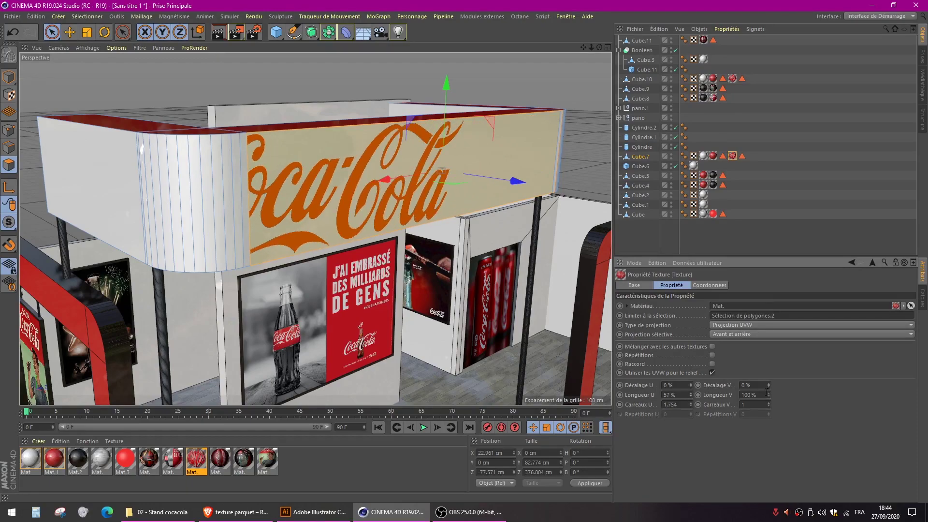
{"action": "left_click_drag", "start_coordinate": [768, 395], "coordinate": [749, 397]}
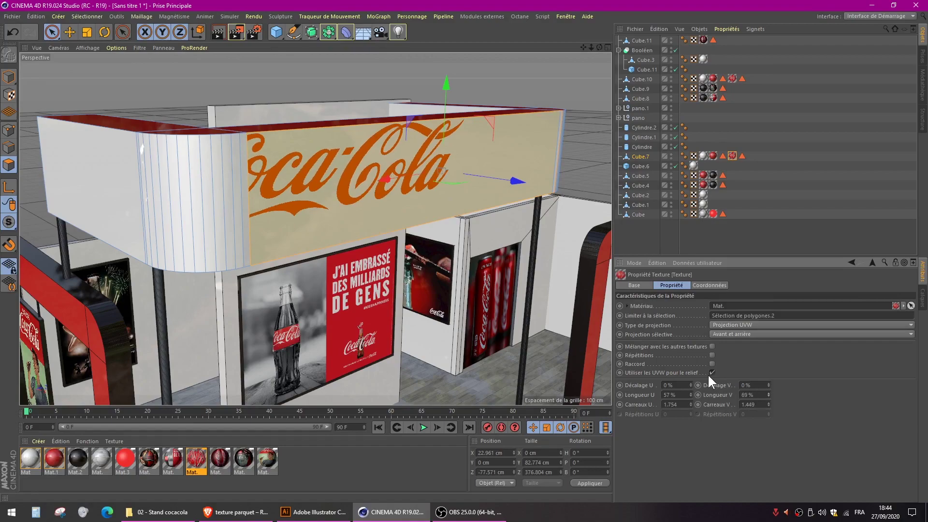
{"action": "left_click_drag", "start_coordinate": [692, 387], "coordinate": [701, 386]}
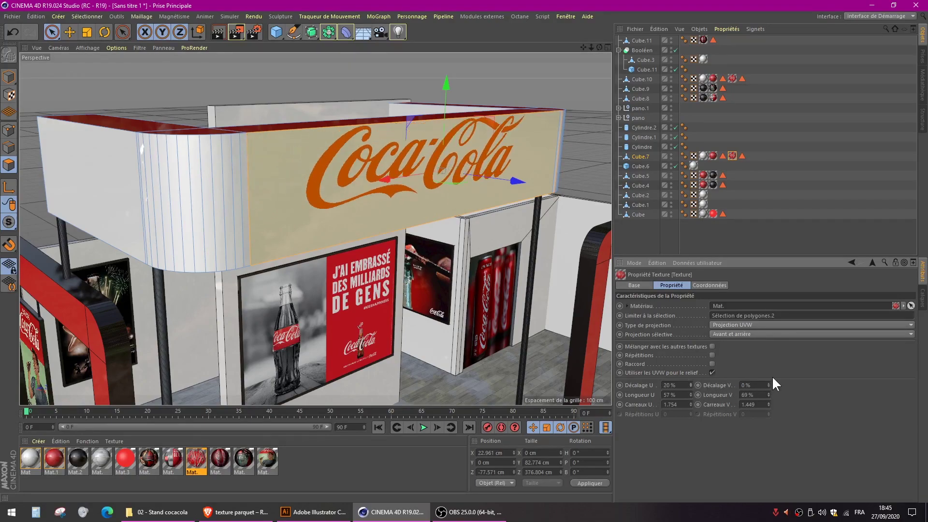
{"action": "left_click_drag", "start_coordinate": [766, 383], "coordinate": [767, 384]}
{"action": "scroll", "coordinate": [515, 94], "scroll_direction": "down", "scroll_amount": 8}
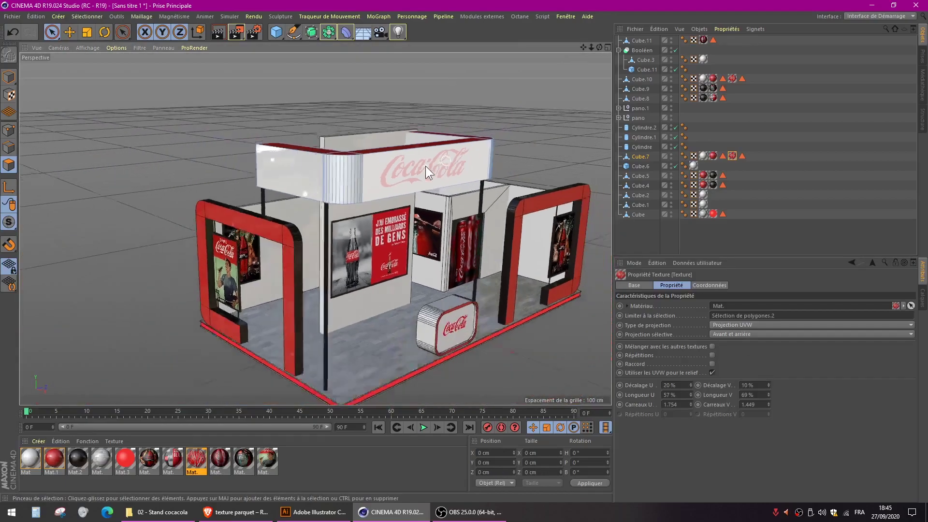
{"action": "left_click_drag", "start_coordinate": [516, 102], "coordinate": [446, 195], "text": "alt"}
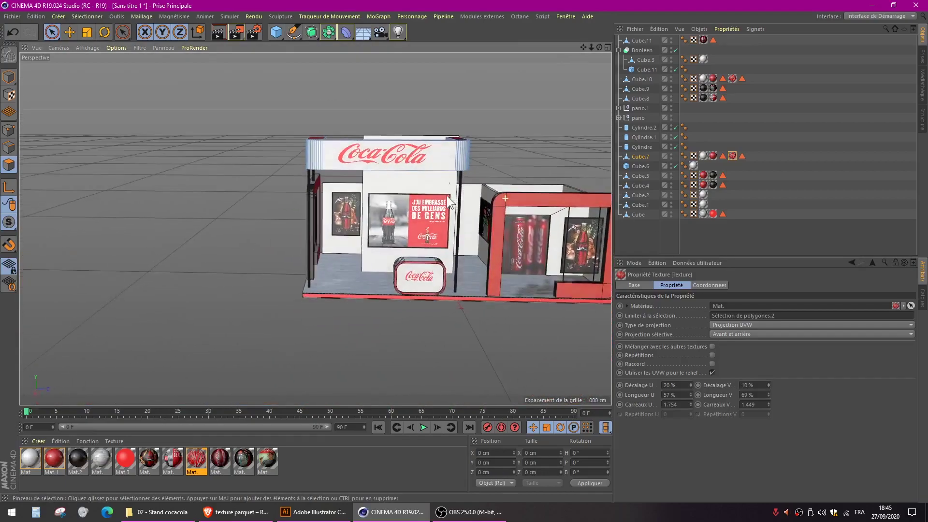
Fine-tune the fascia logo's placement with offset U 23 % and offset V 13 %.
{"action": "left_click", "coordinate": [690, 383]}
{"action": "left_click", "coordinate": [690, 383]}
{"action": "left_click", "coordinate": [769, 386]}
{"action": "left_click", "coordinate": [768, 382]}
{"action": "left_click", "coordinate": [768, 383]}
{"action": "left_click", "coordinate": [768, 382]}
{"action": "left_click", "coordinate": [768, 382]}
{"action": "left_click_drag", "start_coordinate": [425, 263], "coordinate": [480, 264], "text": "alt"}
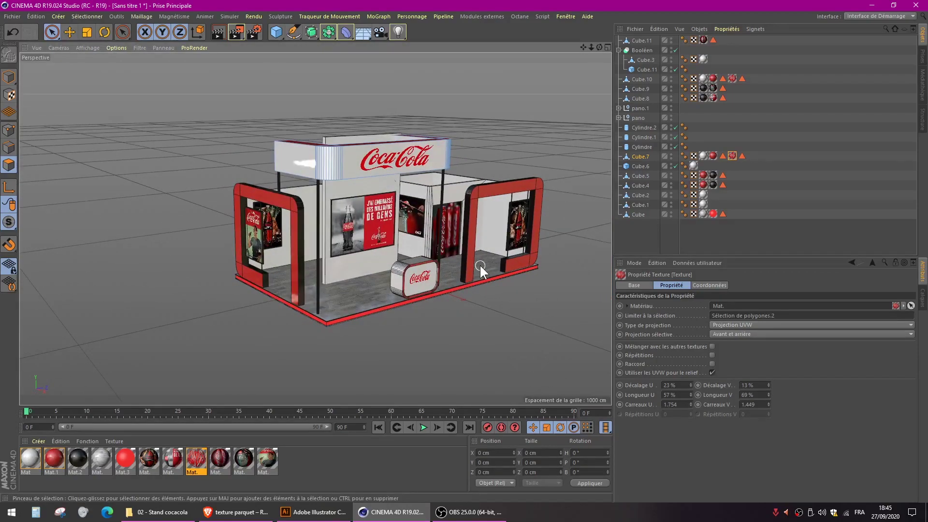
{"action": "left_click_drag", "start_coordinate": [429, 272], "coordinate": [375, 273], "text": "alt"}
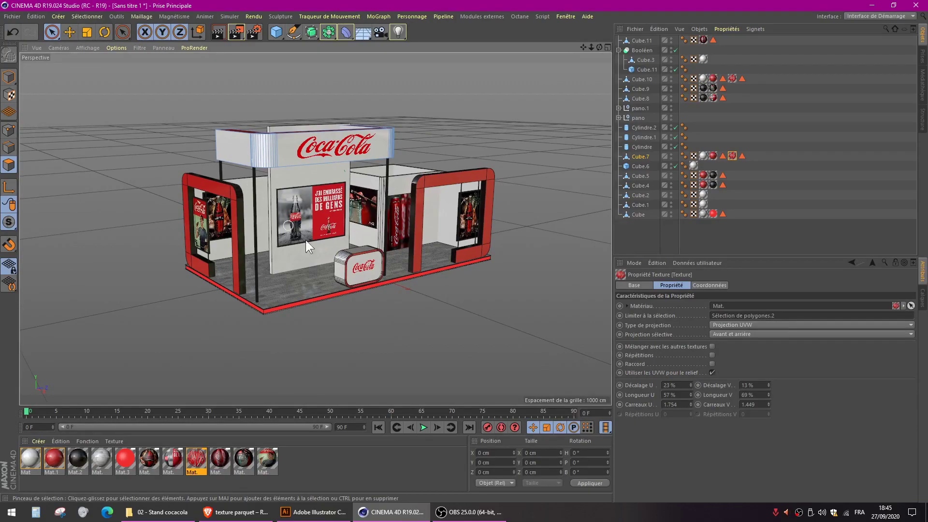
Add a floor object to the scene and create a new dark blue material with hue 222°, saturation 82 % and lightness 28 %.
{"action": "left_click_drag", "start_coordinate": [365, 34], "coordinate": [382, 45]}
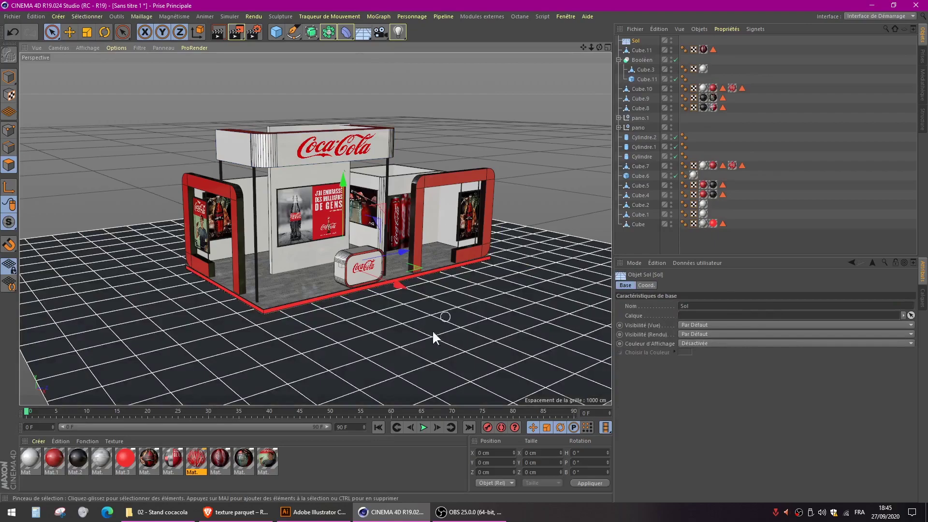
{"action": "double_click", "coordinate": [311, 467]}
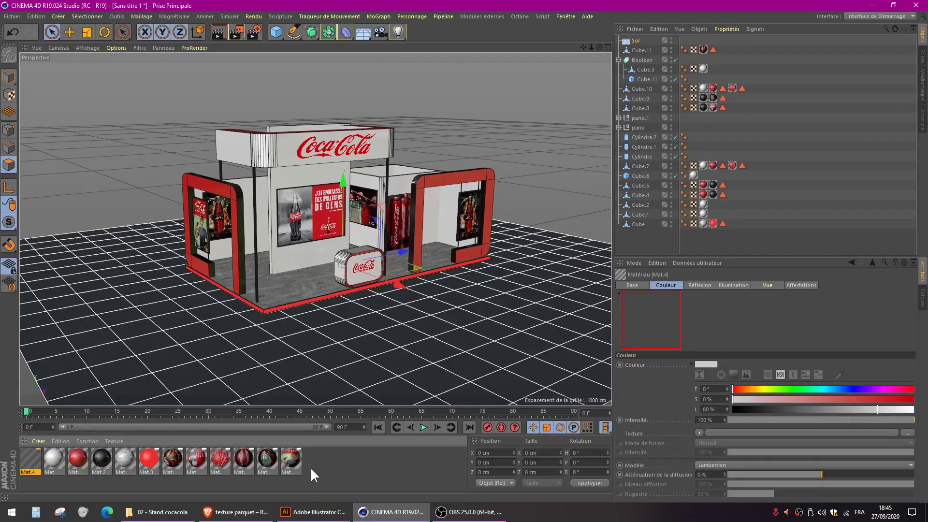
{"action": "double_click", "coordinate": [31, 457]}
{"action": "left_click_drag", "start_coordinate": [239, 65], "coordinate": [573, 44]}
{"action": "left_click", "coordinate": [501, 146]}
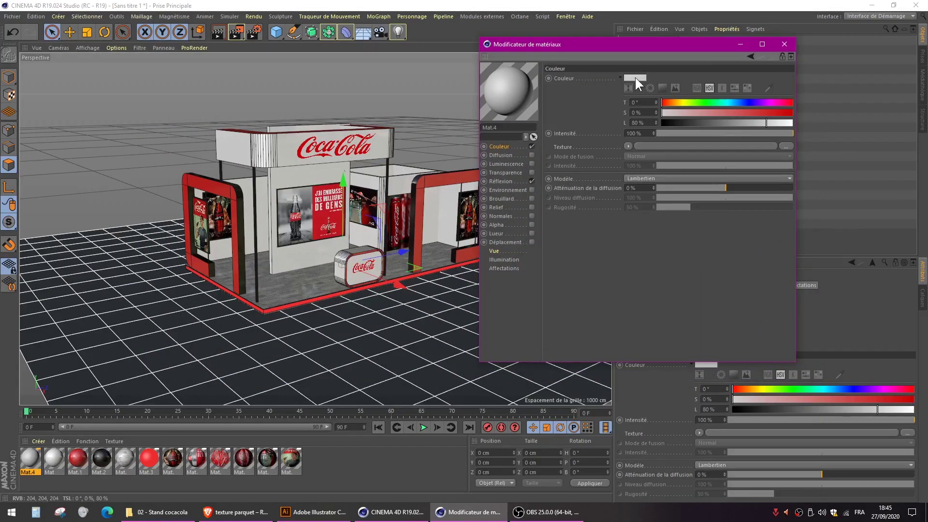
{"action": "left_click", "coordinate": [635, 77]}
{"action": "left_click_drag", "start_coordinate": [659, 77], "coordinate": [660, 77]}
{"action": "left_click_drag", "start_coordinate": [662, 86], "coordinate": [688, 83]}
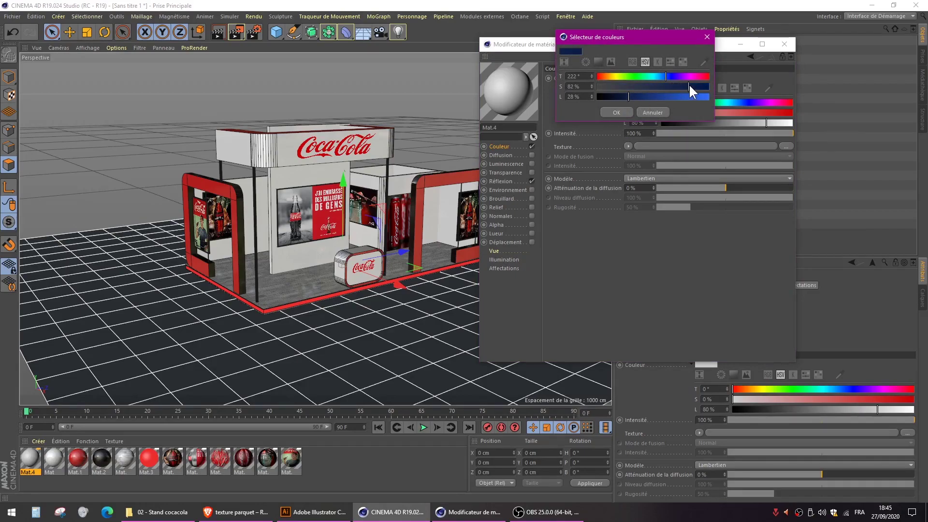
{"action": "left_click", "coordinate": [618, 112]}
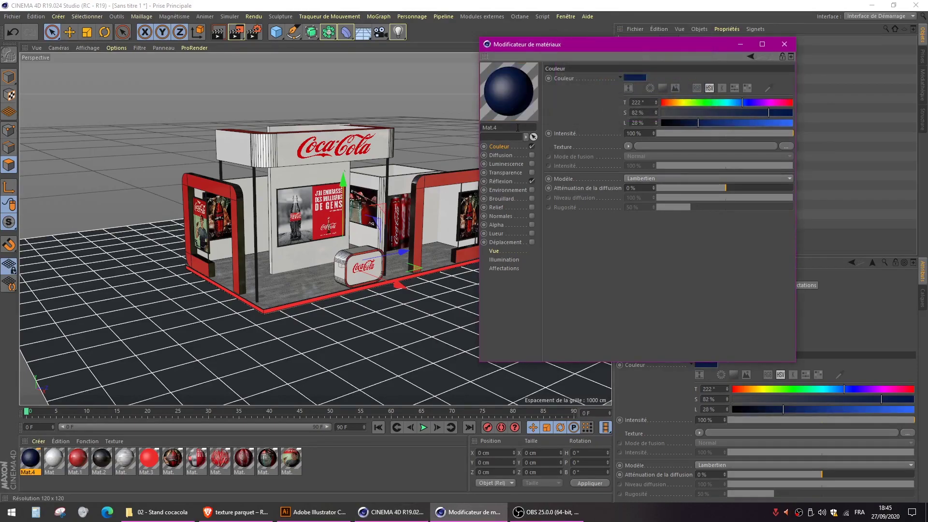
Add a Beckmann reflection layer in Ajouter mode at 12 % to the dark blue material Mat.4 and apply it to the floor.
{"action": "left_click", "coordinate": [503, 182]}
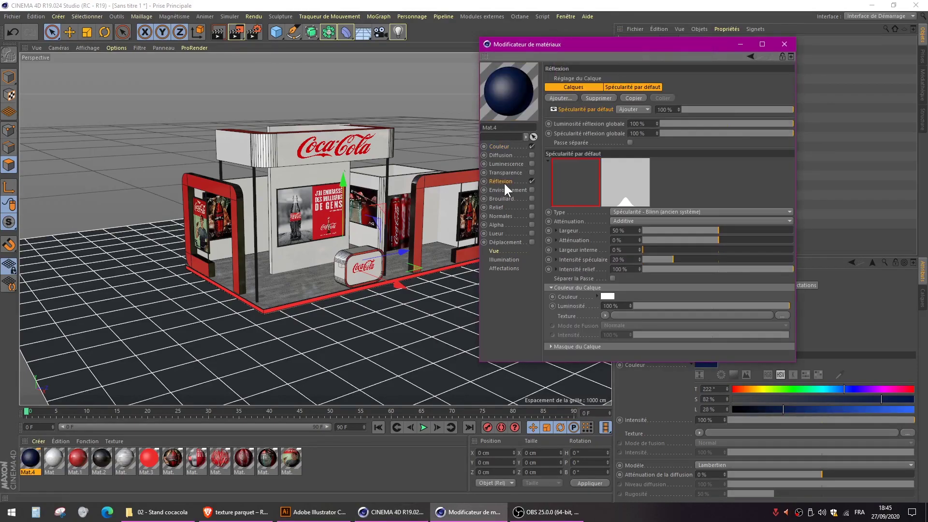
{"action": "left_click", "coordinate": [556, 99]}
{"action": "left_click", "coordinate": [591, 98]}
{"action": "left_click", "coordinate": [644, 109]}
{"action": "left_click", "coordinate": [639, 122]}
{"action": "left_click_drag", "start_coordinate": [690, 109], "coordinate": [695, 109]}
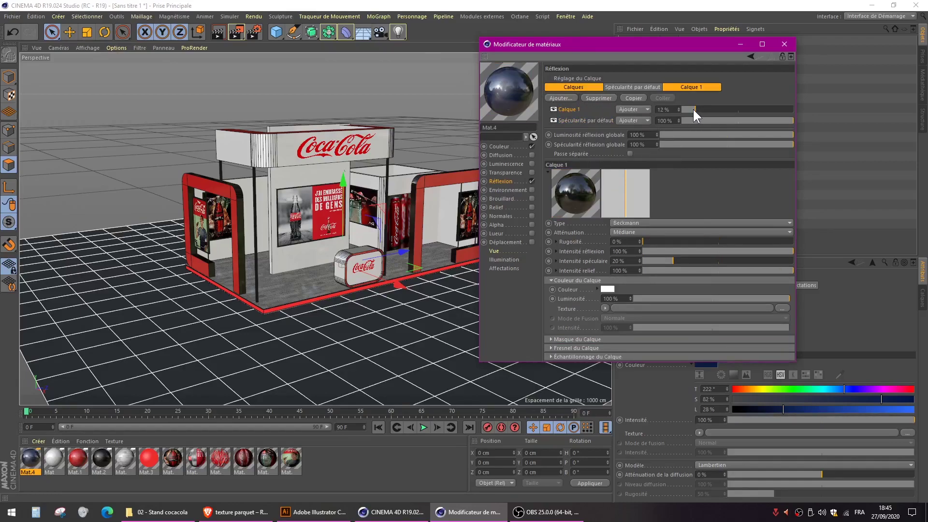
{"action": "left_click", "coordinate": [786, 43]}
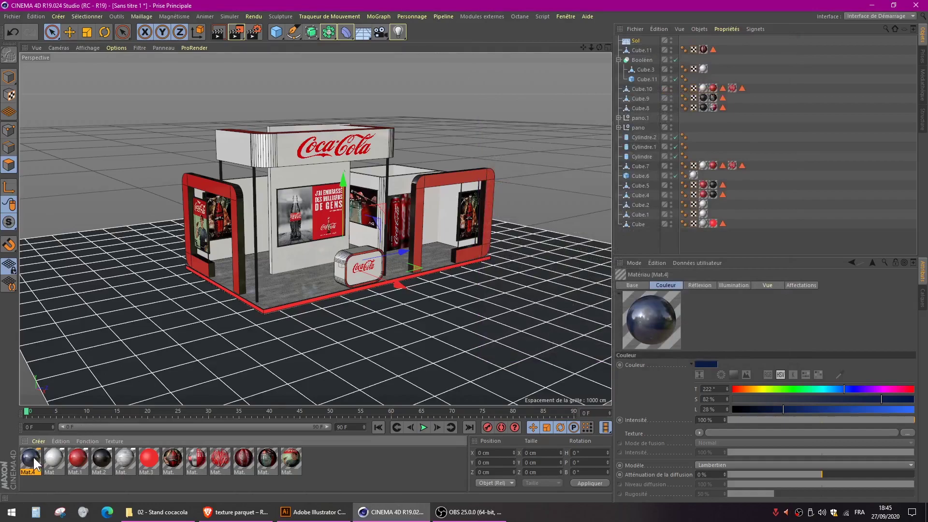
{"action": "left_click_drag", "start_coordinate": [31, 460], "coordinate": [118, 307]}
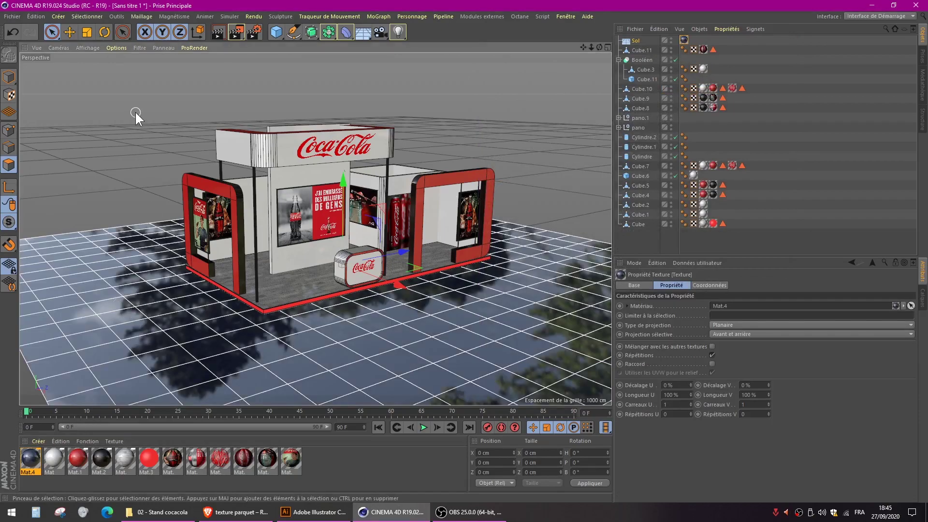
Add a cube and shape it into a thin upright wall behind the stand, about 6.4 cm thick, 839 cm high and 2494 cm long.
{"action": "left_click", "coordinate": [281, 37]}
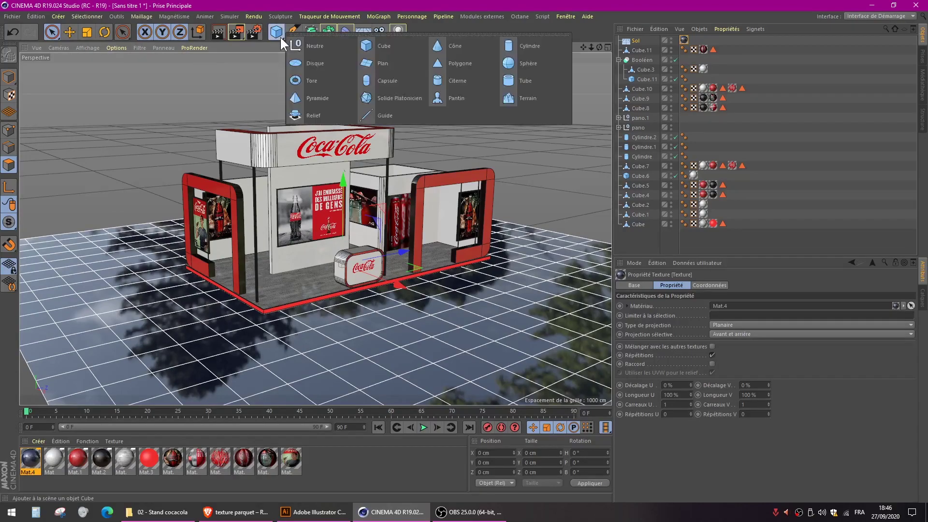
{"action": "left_click", "coordinate": [367, 46]}
{"action": "left_click", "coordinate": [8, 83]}
{"action": "left_click_drag", "start_coordinate": [344, 181], "coordinate": [349, 117]}
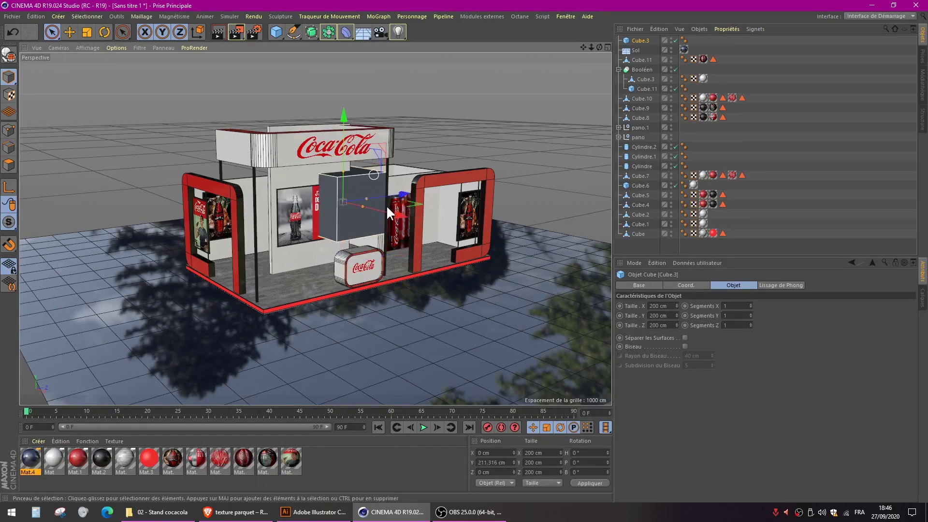
{"action": "left_click_drag", "start_coordinate": [367, 197], "coordinate": [509, 158]}
{"action": "left_click_drag", "start_coordinate": [344, 172], "coordinate": [364, 69]}
{"action": "left_click_drag", "start_coordinate": [365, 204], "coordinate": [337, 203], "text": "alt"}
Apply the white material Mat to the background wall and lengthen the wall to about 10018 cm along Z.
{"action": "left_click_drag", "start_coordinate": [54, 456], "coordinate": [107, 161]}
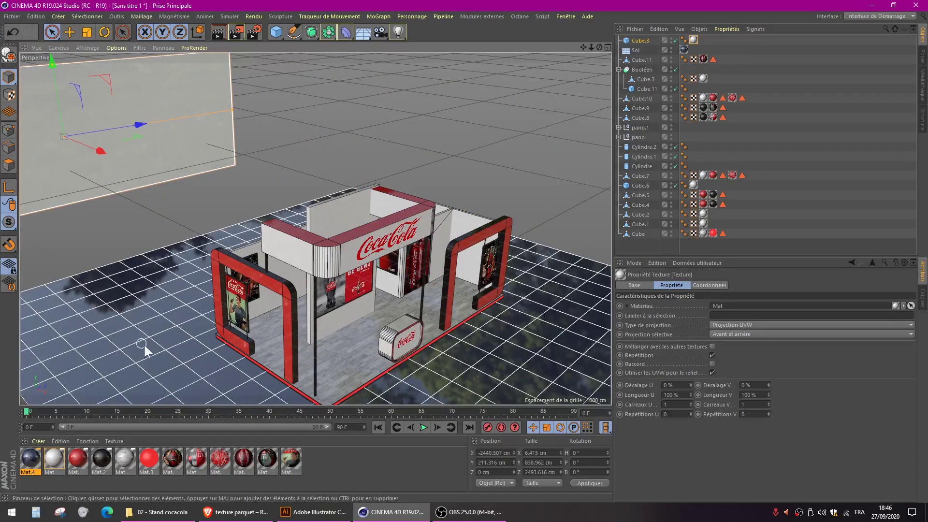
{"action": "left_click_drag", "start_coordinate": [196, 176], "coordinate": [178, 192], "text": "alt"}
{"action": "right_click_drag", "start_coordinate": [280, 145], "coordinate": [188, 159], "text": "alt"}
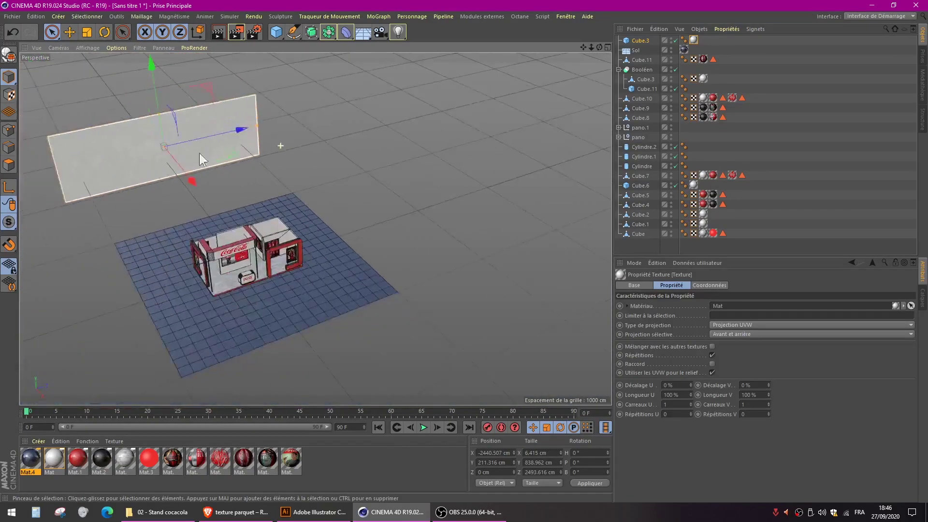
{"action": "left_click_drag", "start_coordinate": [257, 126], "coordinate": [461, 82]}
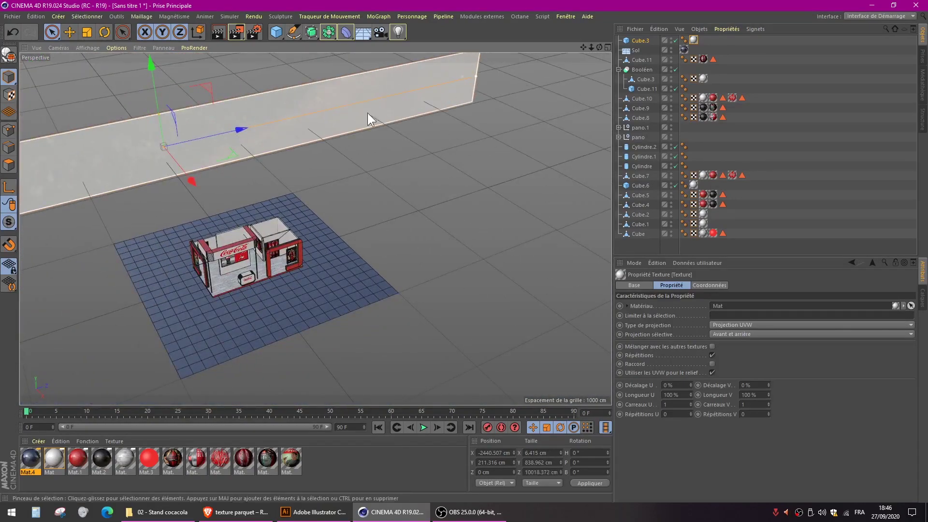
Duplicate the background wall and rotate the copy perpendicular to the original to close off the adjacent side behind the stand.
{"action": "left_click_drag", "start_coordinate": [195, 178], "coordinate": [404, 184], "text": "ctrl"}
{"action": "left_click", "coordinate": [105, 31]}
{"action": "left_click", "coordinate": [52, 32]}
{"action": "left_click", "coordinate": [410, 257]}
{"action": "left_click_drag", "start_coordinate": [410, 257], "coordinate": [313, 295], "text": "alt"}
{"action": "right_click_drag", "start_coordinate": [345, 238], "coordinate": [419, 216], "text": "alt"}
{"action": "left_click_drag", "start_coordinate": [418, 216], "coordinate": [372, 211], "text": "alt"}
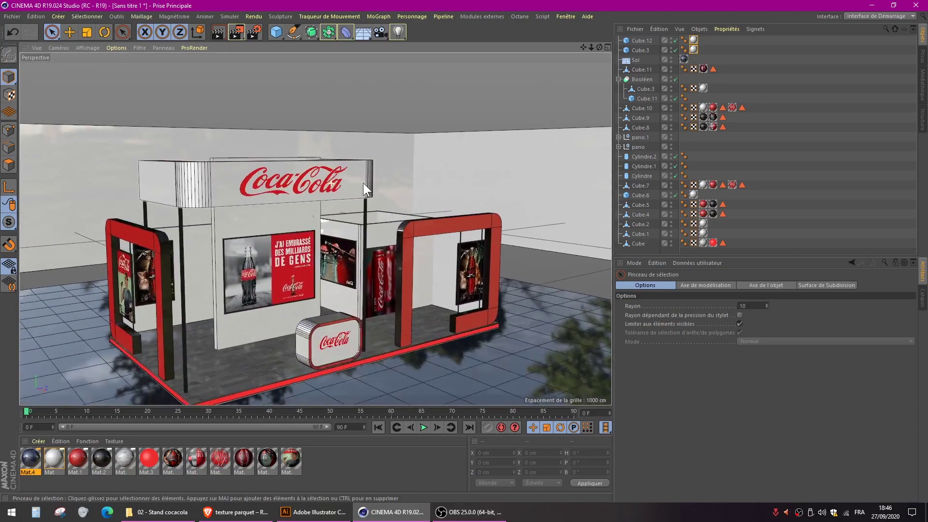
Select both background walls, Cube.12 and Cube.3, and raise their height to about 1441 cm.
{"action": "right_click_drag", "start_coordinate": [395, 158], "coordinate": [316, 167], "text": "alt"}
{"action": "mouse_move", "coordinate": [376, 125]}
{"action": "left_mouse_down", "text": "alt"}
{"action": "mouse_move", "coordinate": [352, 179]}
{"action": "mouse_move", "coordinate": [387, 120]}
{"action": "left_mouse_up", "text": "alt"}
{"action": "left_click_drag", "start_coordinate": [392, 166], "coordinate": [422, 193]}
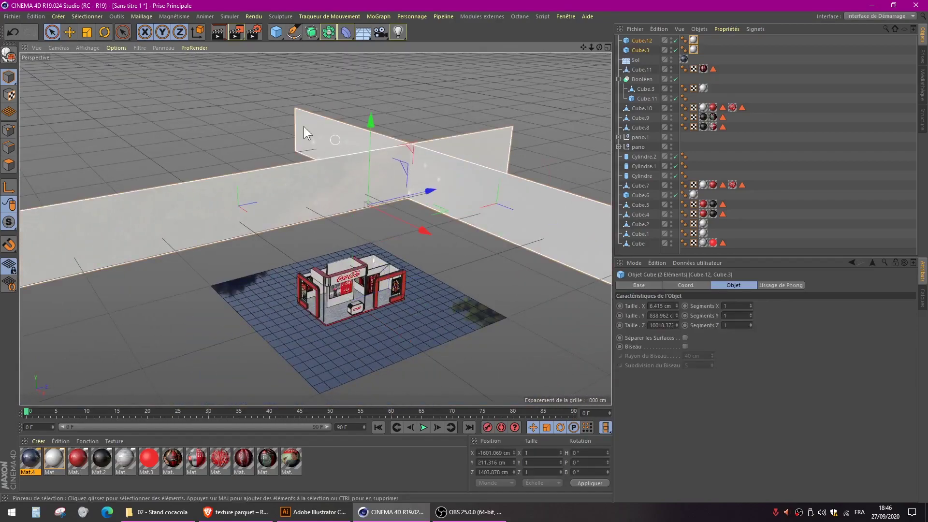
{"action": "left_click", "coordinate": [218, 110]}
{"action": "left_click_drag", "start_coordinate": [382, 137], "coordinate": [403, 192]}
{"action": "left_click_drag", "start_coordinate": [676, 315], "coordinate": [707, 367]}
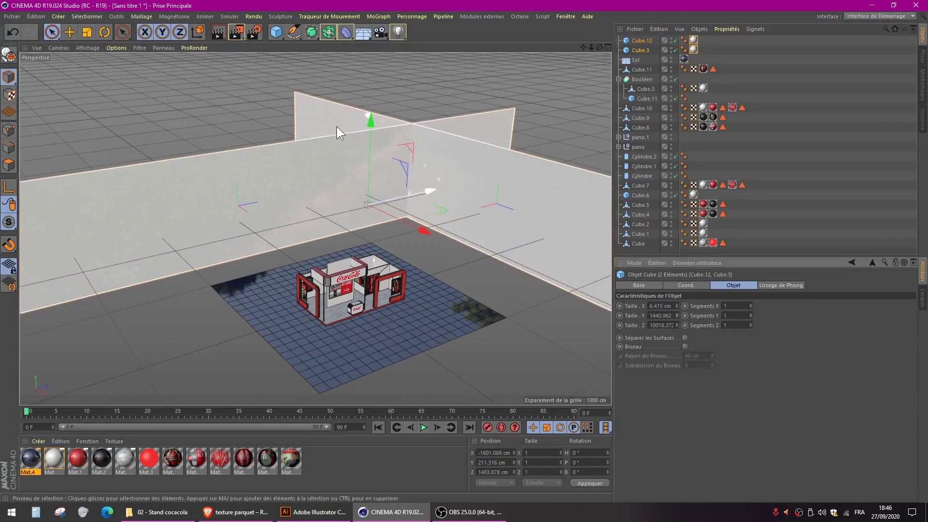
{"action": "left_click", "coordinate": [222, 63]}
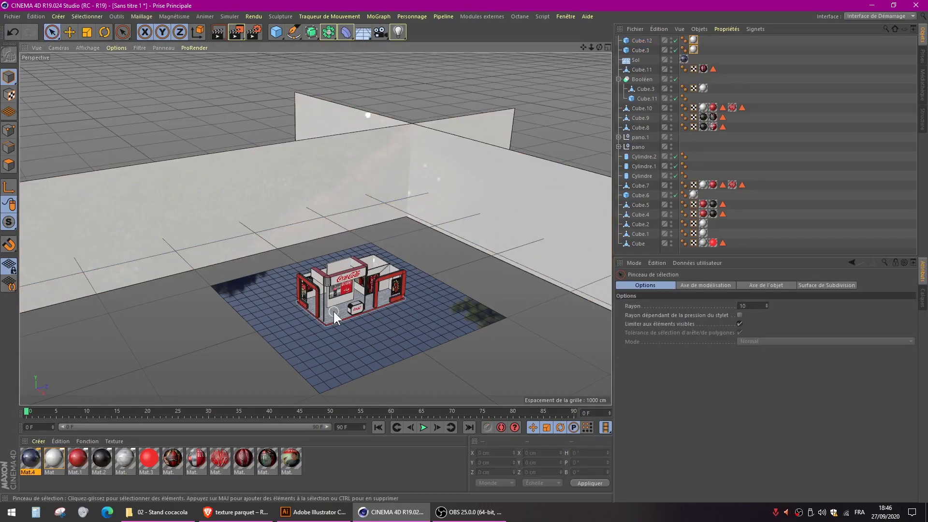
Add a Physical Sky to the scene to light the stand.
{"action": "scroll", "coordinate": [333, 311], "scroll_direction": "up", "scroll_amount": 4}
{"action": "left_click_drag", "start_coordinate": [384, 311], "coordinate": [356, 302], "text": "alt"}
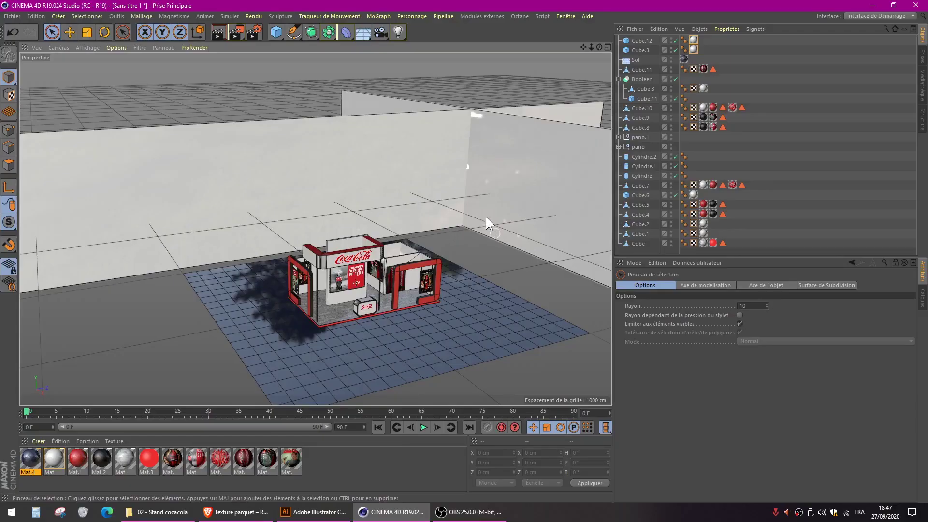
{"action": "mouse_move", "coordinate": [485, 216]}
{"action": "left_mouse_down", "text": "alt"}
{"action": "mouse_move", "coordinate": [477, 187]}
{"action": "mouse_move", "coordinate": [482, 202]}
{"action": "left_mouse_up", "text": "alt"}
{"action": "right_click_drag", "start_coordinate": [369, 202], "coordinate": [491, 215], "text": "alt"}
{"action": "left_click_drag", "start_coordinate": [380, 229], "coordinate": [390, 210], "text": "alt"}
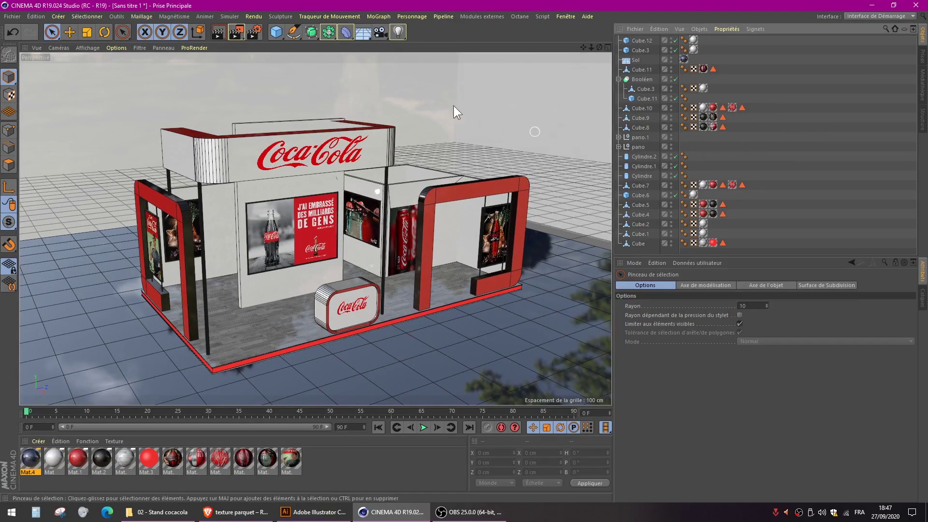
{"action": "left_click", "coordinate": [364, 34]}
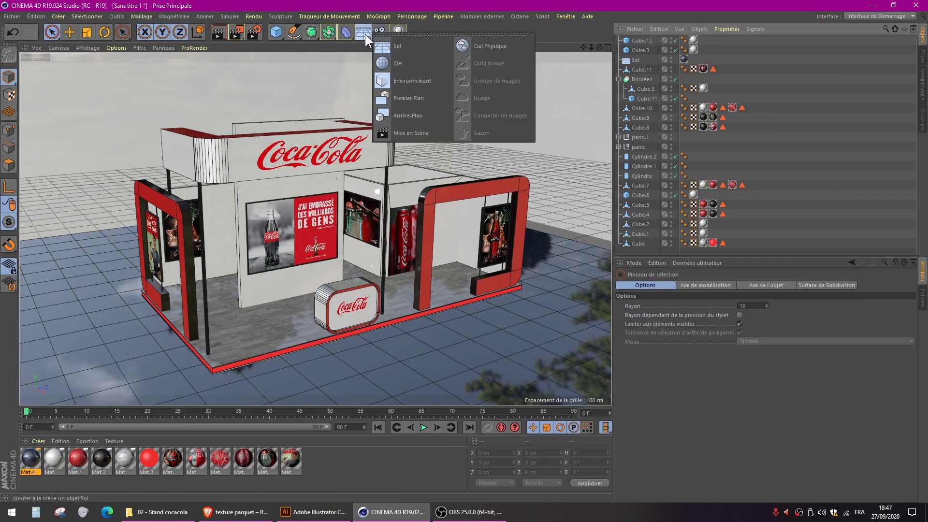
{"action": "key", "text": "ctrl"}
{"action": "key", "text": "ctrl"}
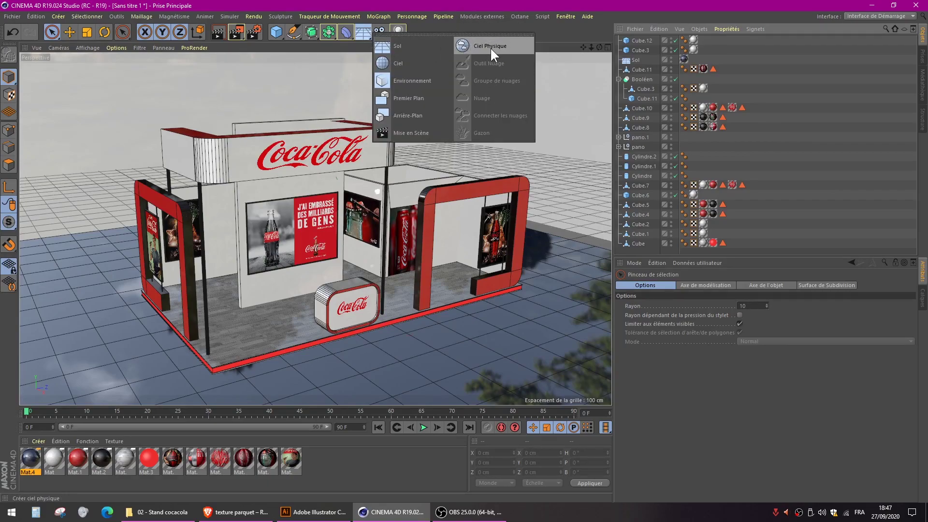
{"action": "left_click", "coordinate": [490, 46]}
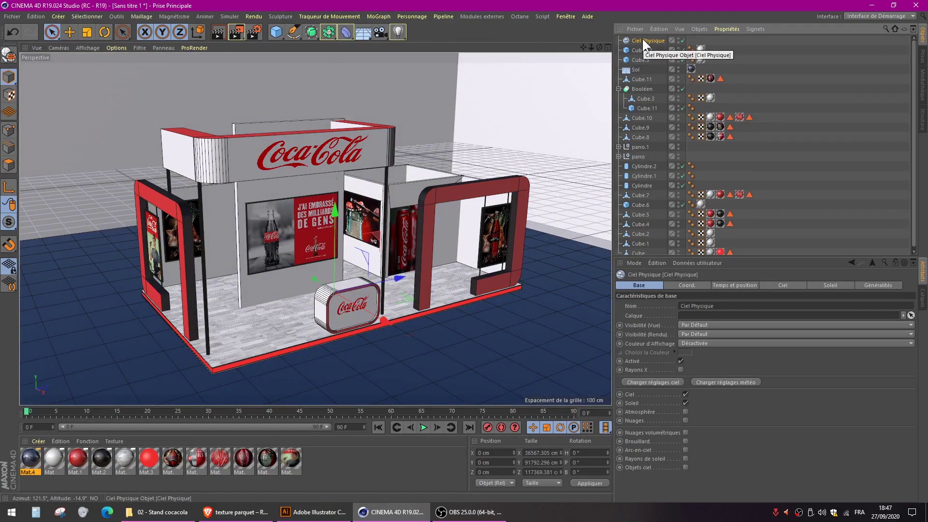
Rotate the Physical Sky to a heading of about 31.7° to redirect the sunlight on the stand.
{"action": "left_click", "coordinate": [104, 33]}
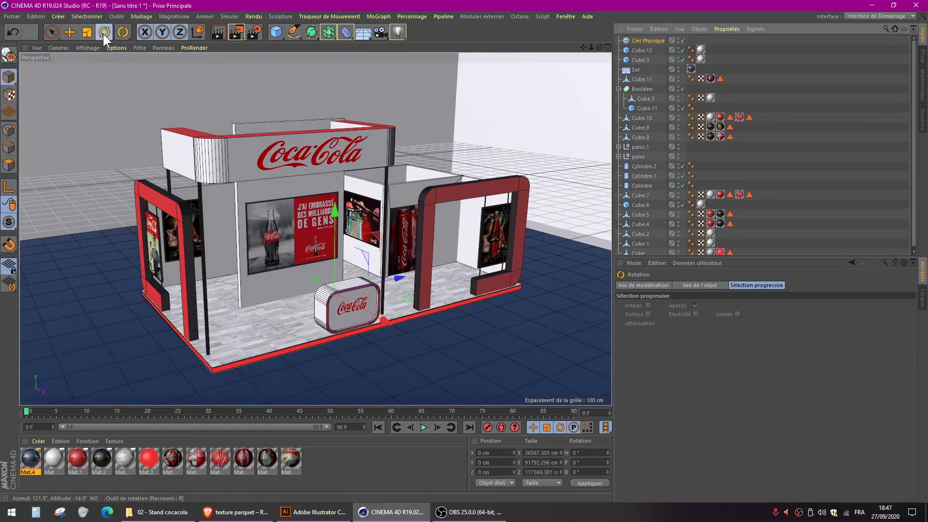
{"action": "left_click_drag", "start_coordinate": [337, 314], "coordinate": [339, 348]}
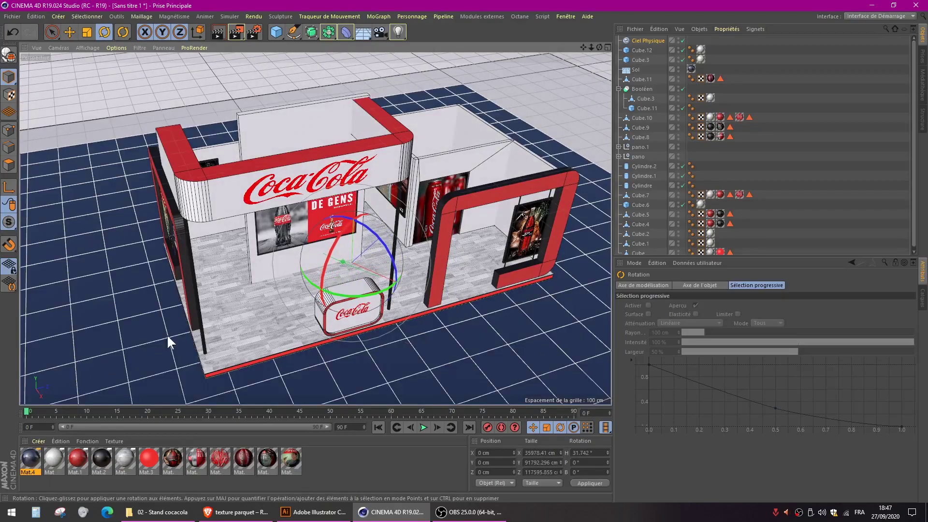
{"action": "left_click_drag", "start_coordinate": [332, 262], "coordinate": [503, 108], "text": "alt"}
{"action": "key", "text": "ctrl+z"}
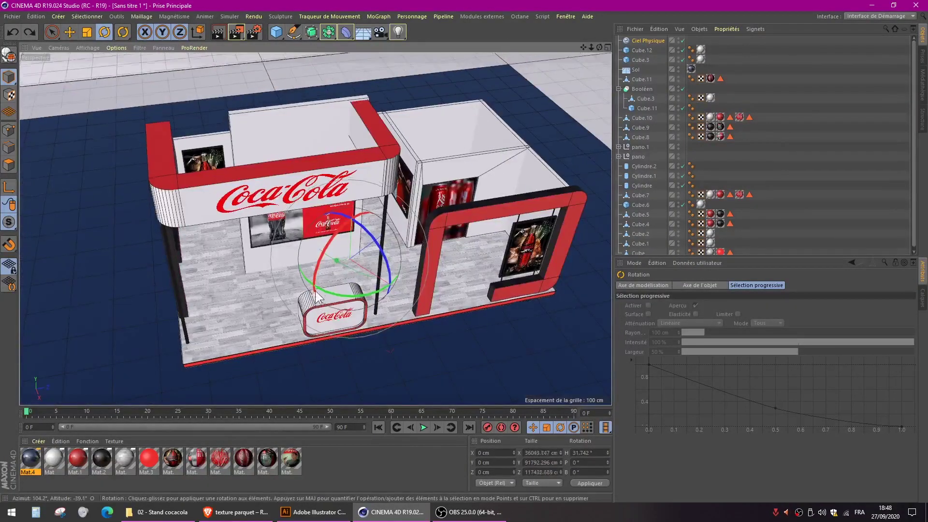
{"action": "left_click_drag", "start_coordinate": [332, 255], "coordinate": [369, 231], "text": "alt"}
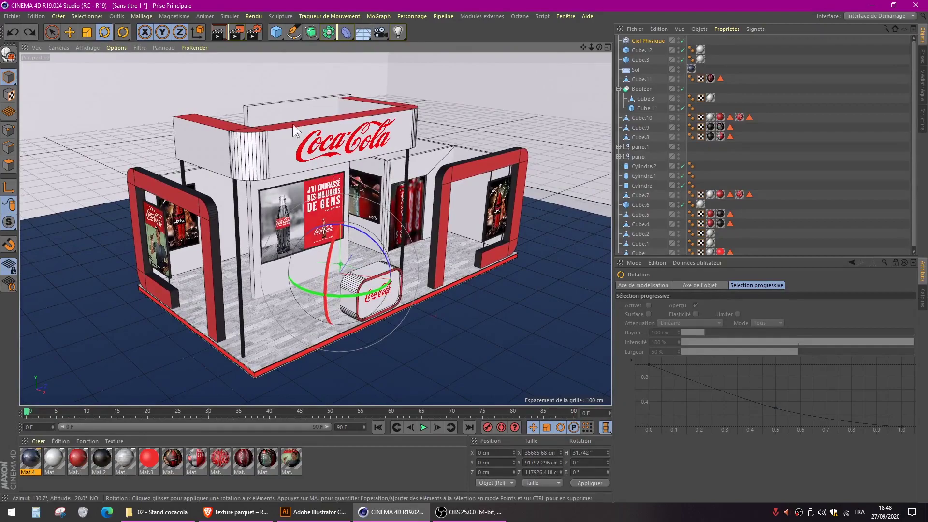
Set the render output to the HDV/HDTV 720 25 film/video preset in the render settings.
{"action": "left_click", "coordinate": [252, 33]}
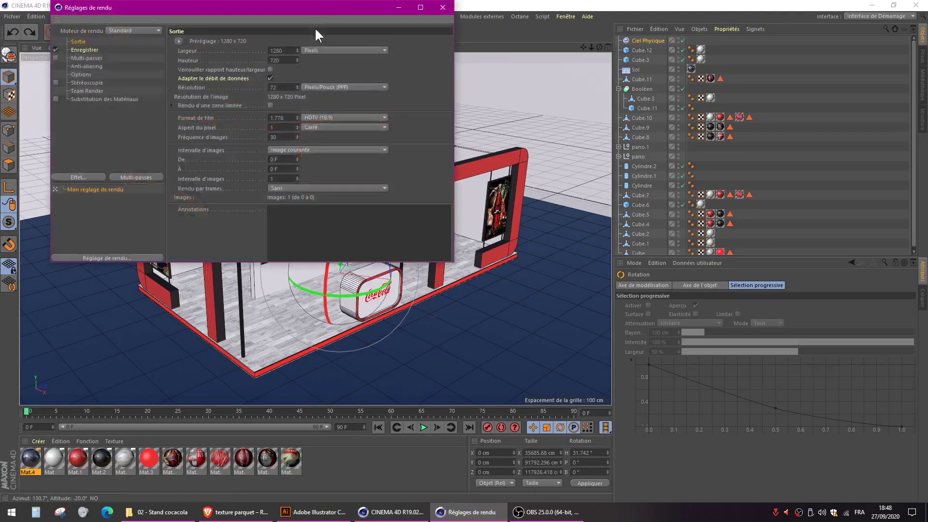
{"action": "left_click_drag", "start_coordinate": [308, 8], "coordinate": [672, 127]}
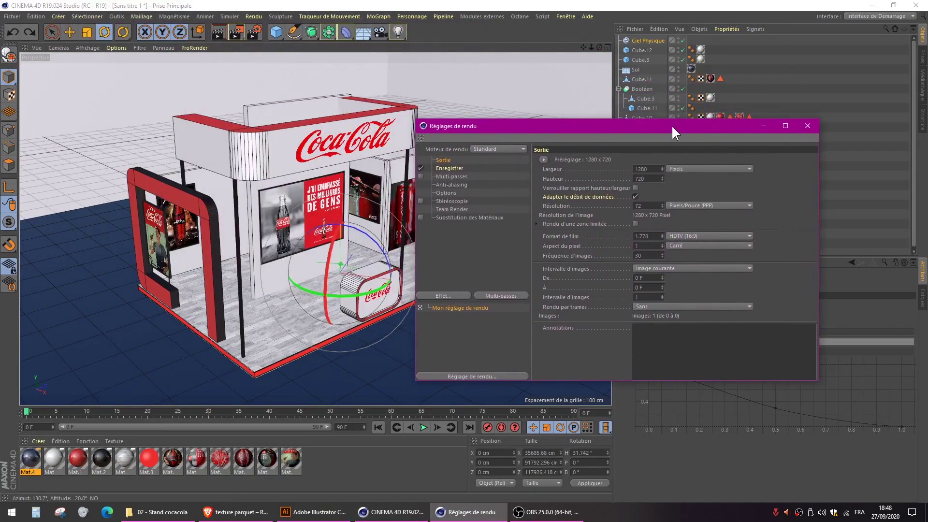
{"action": "left_click", "coordinate": [544, 159]}
{"action": "mouse_move", "coordinate": [558, 191]}
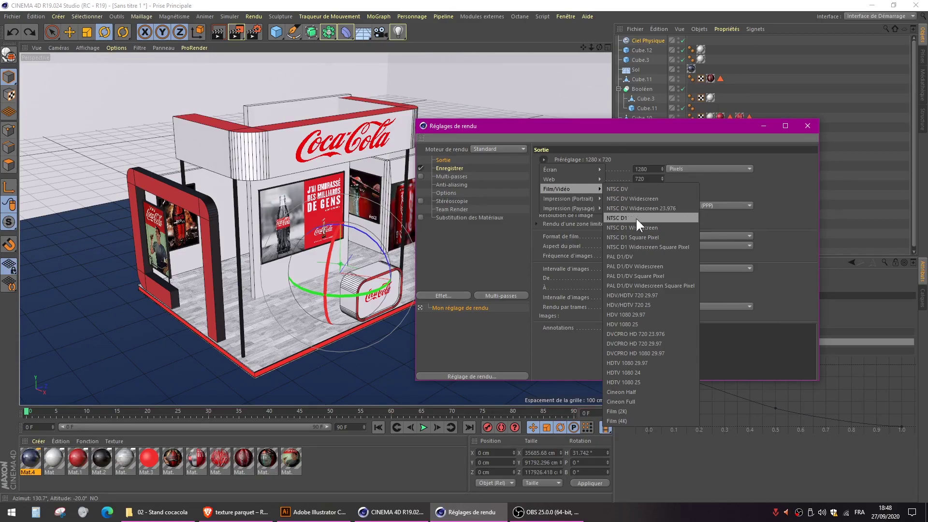
{"action": "left_click", "coordinate": [649, 303]}
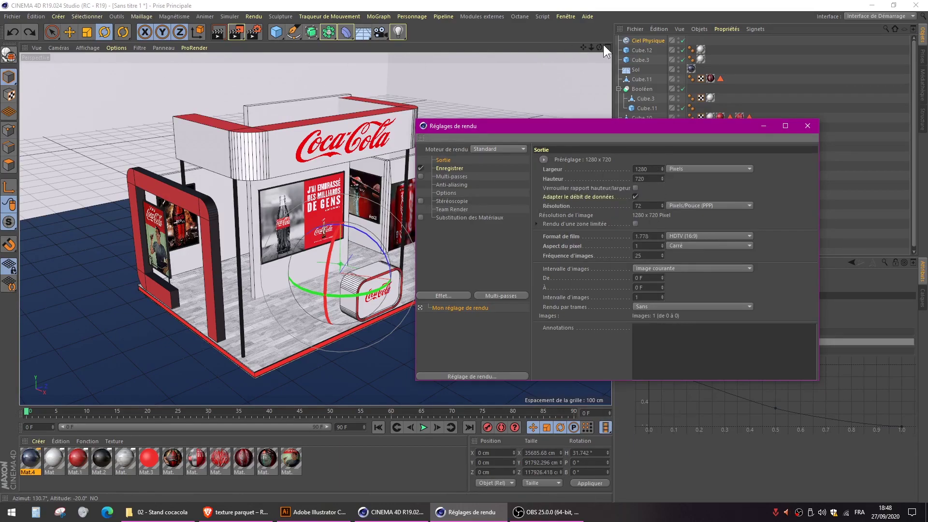
Try the 800 x 600 screen preset for the render output and restore the HDV/HDTV 720 25 preset.
{"action": "left_click", "coordinate": [543, 159]}
{"action": "mouse_move", "coordinate": [549, 170]}
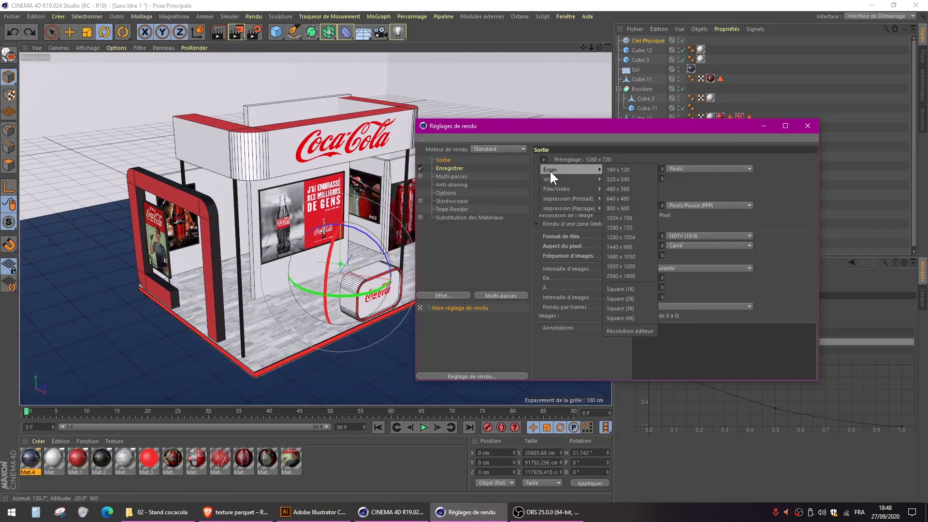
{"action": "left_click", "coordinate": [619, 208]}
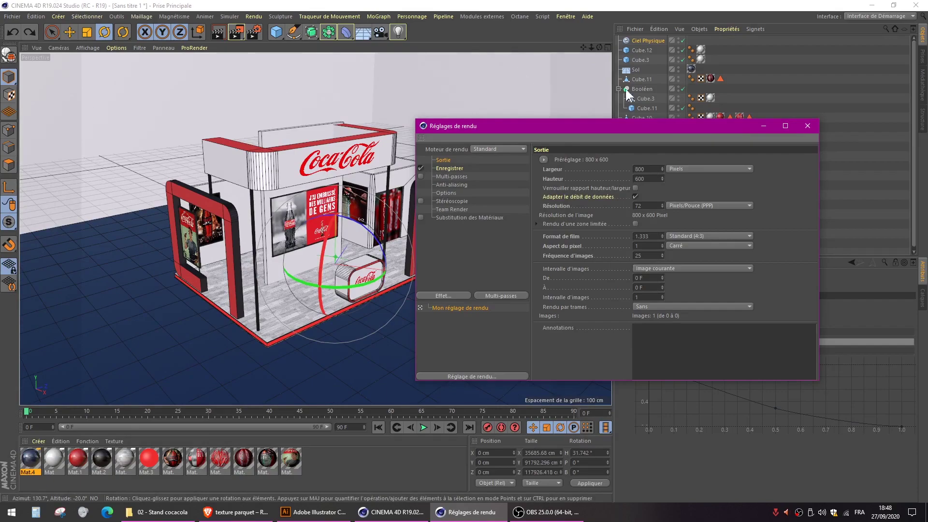
{"action": "left_click", "coordinate": [544, 159]}
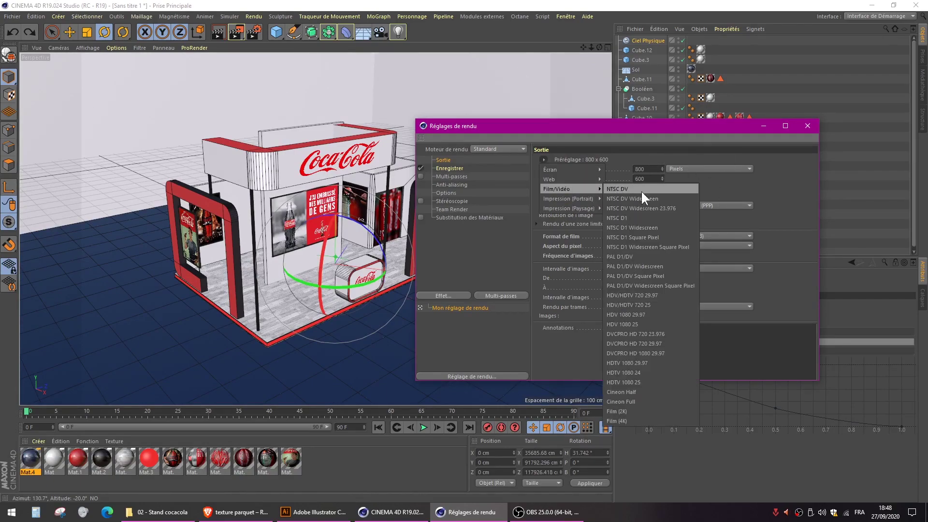
{"action": "left_click", "coordinate": [640, 303]}
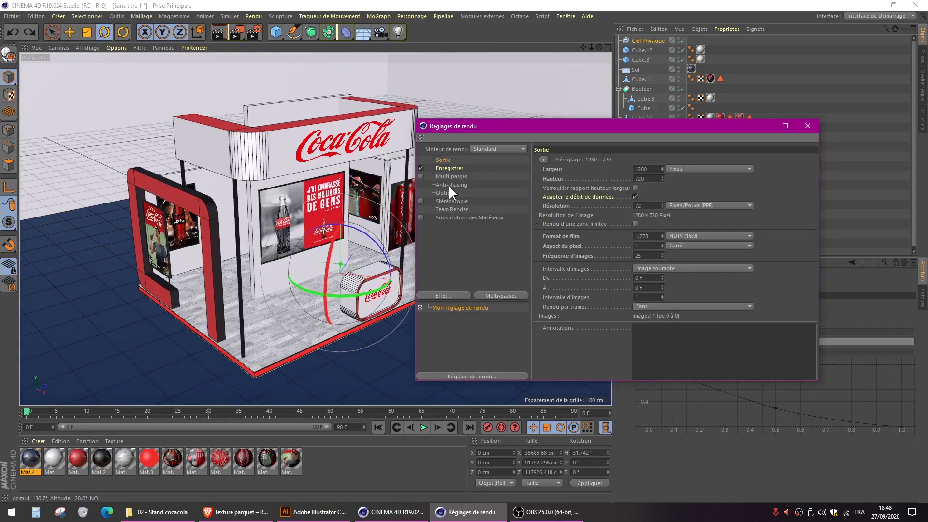
Set the render anti-aliasing to Au mieux with a maximum level of 4x4.
{"action": "left_click", "coordinate": [449, 186]}
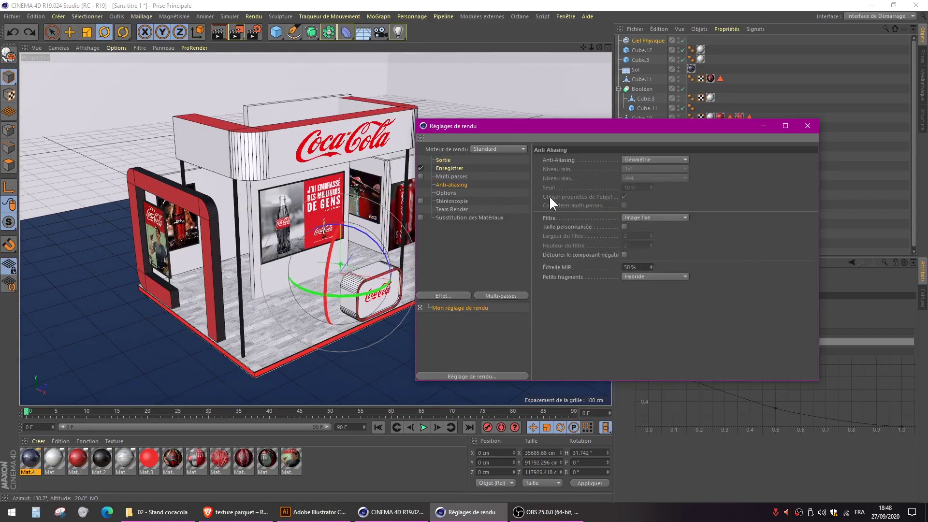
{"action": "left_click", "coordinate": [640, 158]}
{"action": "left_click", "coordinate": [650, 184]}
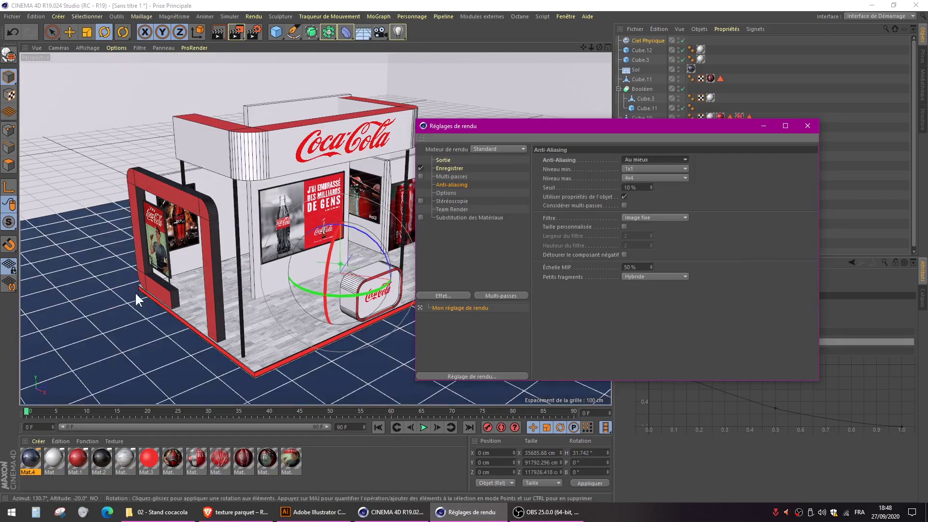
{"action": "left_click", "coordinate": [652, 177]}
{"action": "left_click", "coordinate": [653, 177]}
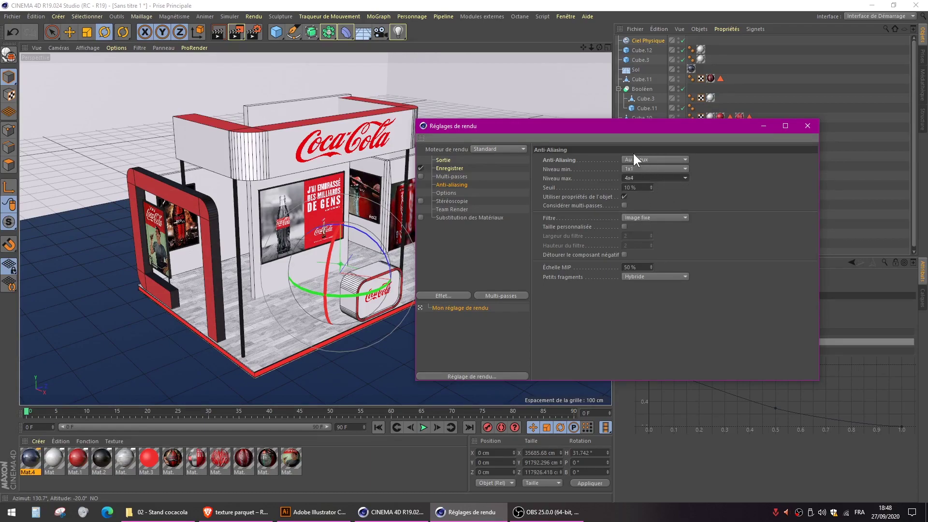
Add the Illumination Globale and Occlusion ambiante render effects, with the occlusion's maximum samples at 64.
{"action": "right_click", "coordinate": [451, 245]}
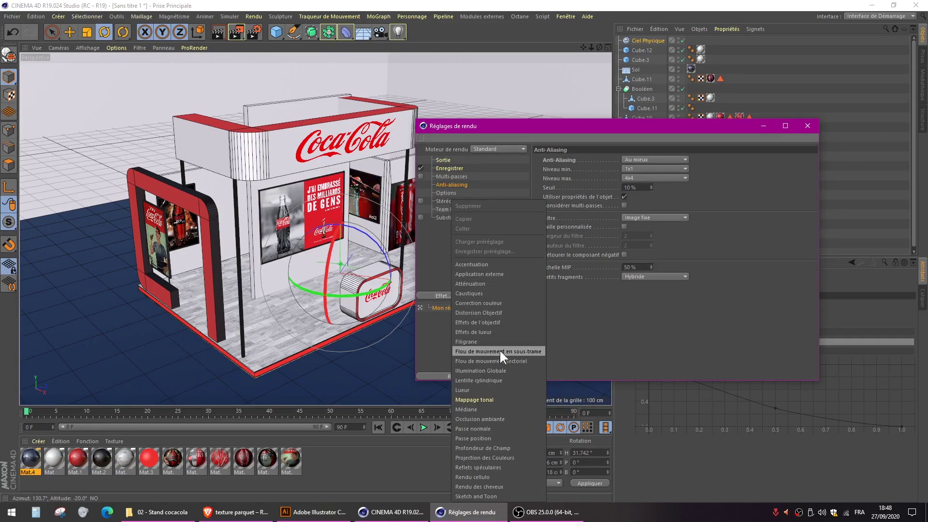
{"action": "left_click", "coordinate": [485, 370]}
{"action": "right_click", "coordinate": [446, 237]}
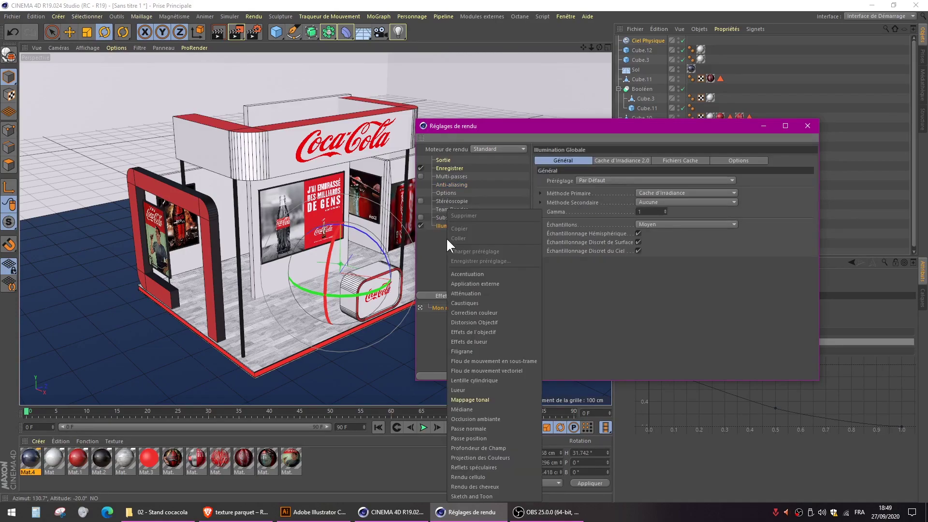
{"action": "left_click", "coordinate": [491, 417]}
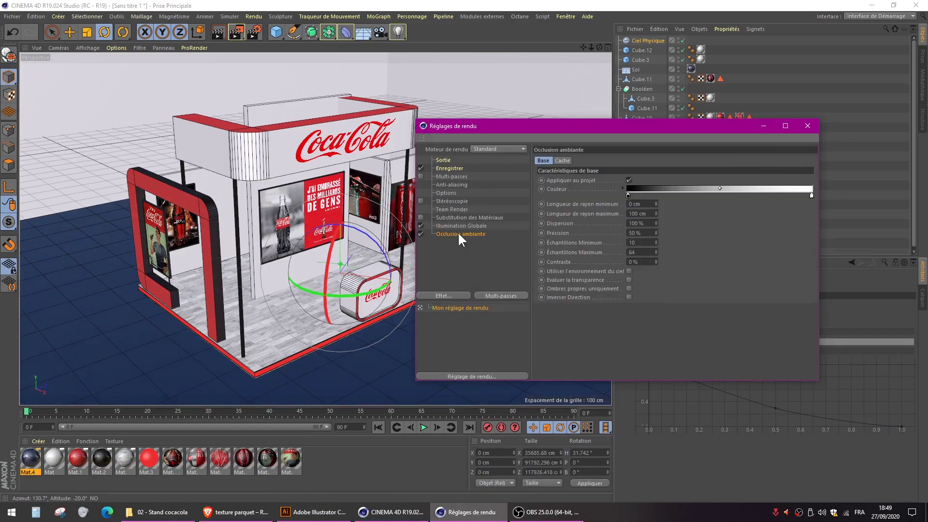
{"action": "left_click", "coordinate": [651, 252]}
{"action": "type", "text": "64"}
Examine the sample quality and irradiance cache record density options of the global illumination effect.
{"action": "left_click", "coordinate": [457, 226]}
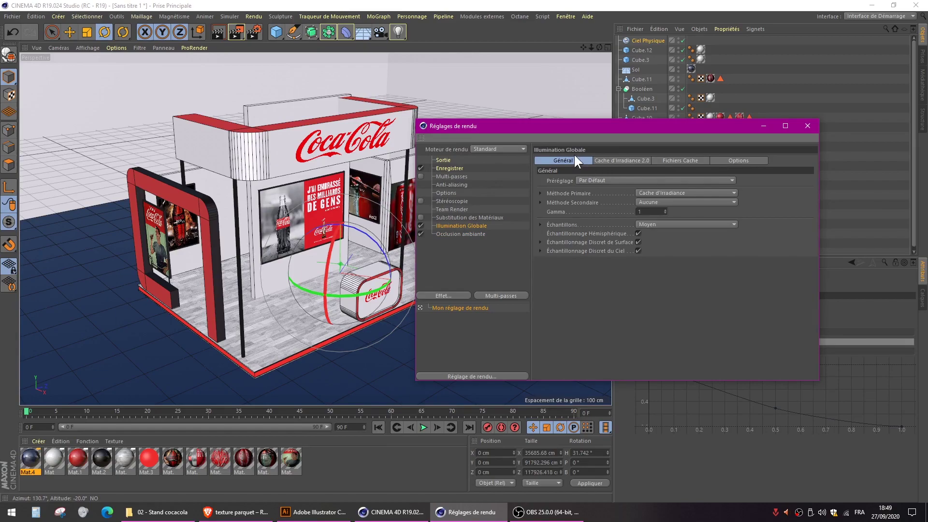
{"action": "left_click", "coordinate": [656, 225]}
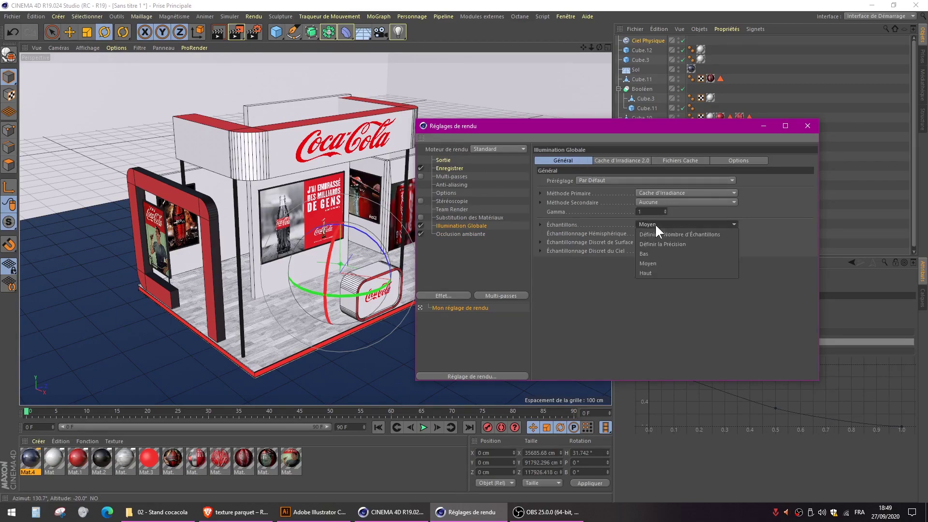
{"action": "left_click", "coordinate": [603, 214]}
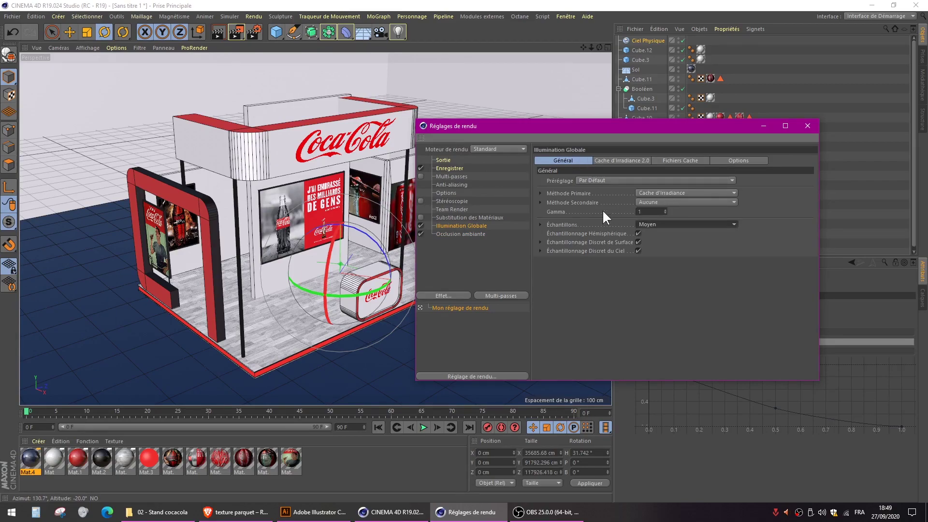
{"action": "left_click", "coordinate": [614, 163]}
{"action": "left_click", "coordinate": [647, 180]}
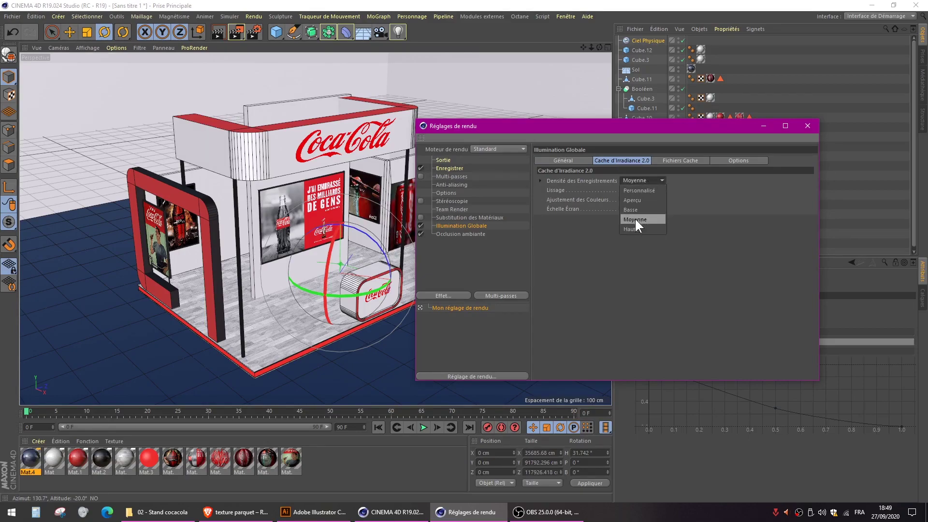
{"action": "left_click", "coordinate": [564, 265]}
{"action": "left_click", "coordinate": [580, 162]}
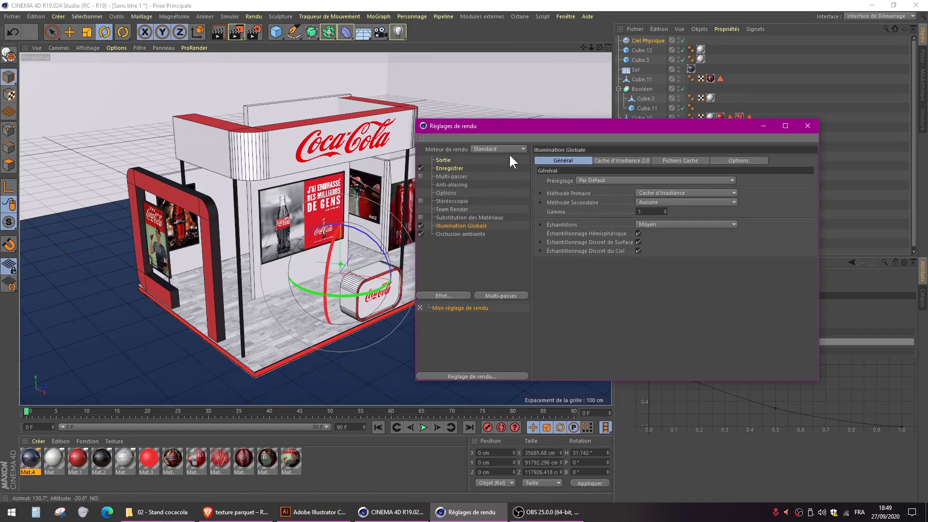
Set the global illumination's secondary method to Placage de Lumière with 3000 (x1000) paths, and enable building radiosity maps.
{"action": "left_click", "coordinate": [671, 201]}
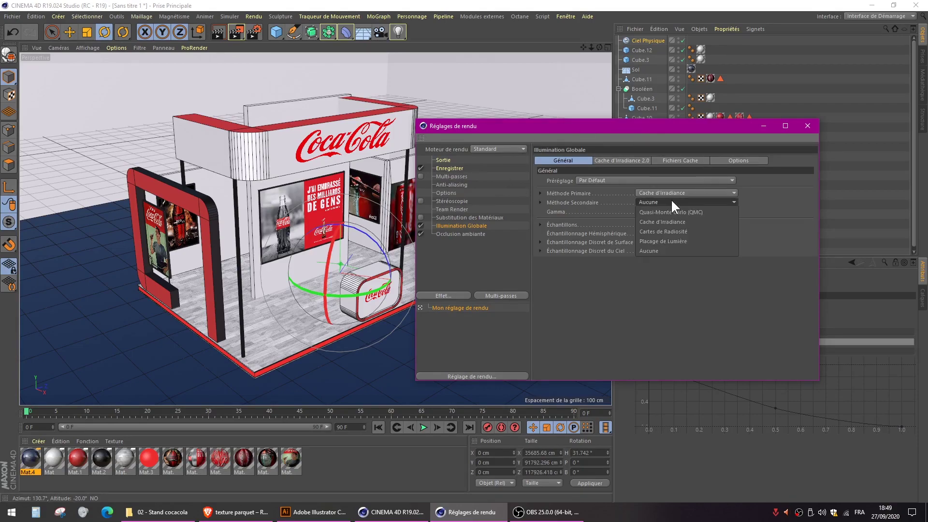
{"action": "left_click", "coordinate": [682, 241]}
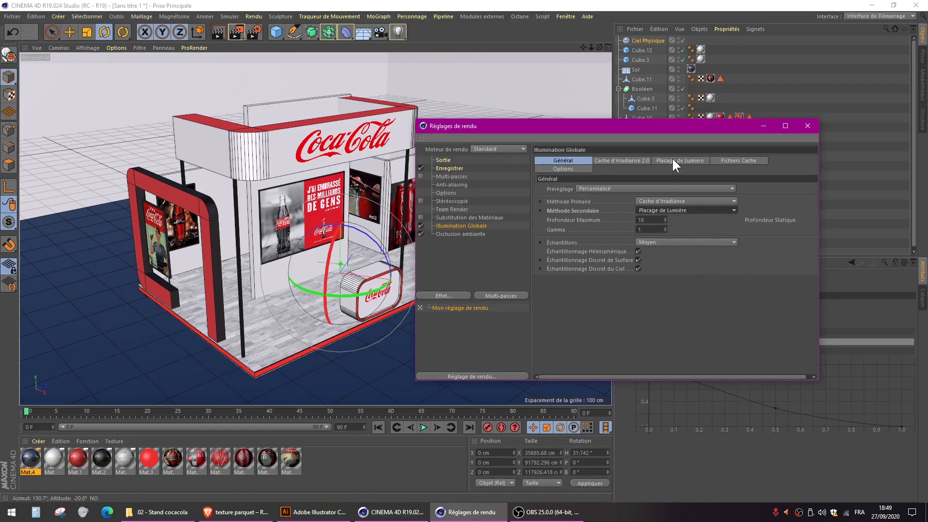
{"action": "left_click", "coordinate": [675, 161]}
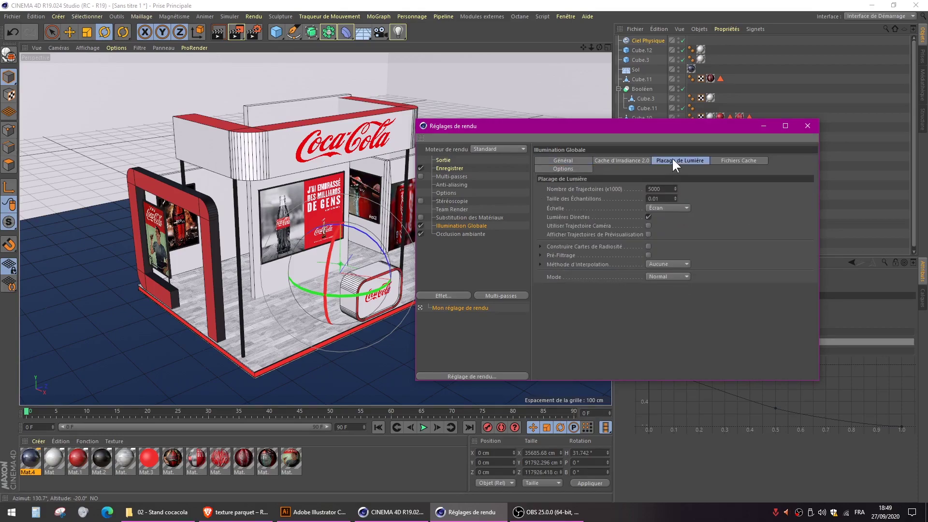
{"action": "left_click", "coordinate": [652, 189]}
{"action": "key", "text": "Return"}
{"action": "key", "text": "ctrl"}
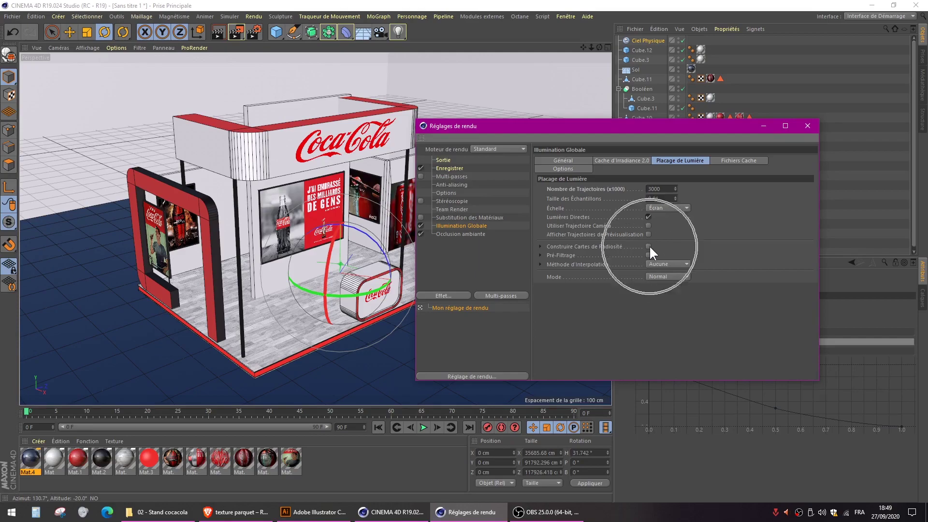
{"action": "left_click", "coordinate": [648, 245]}
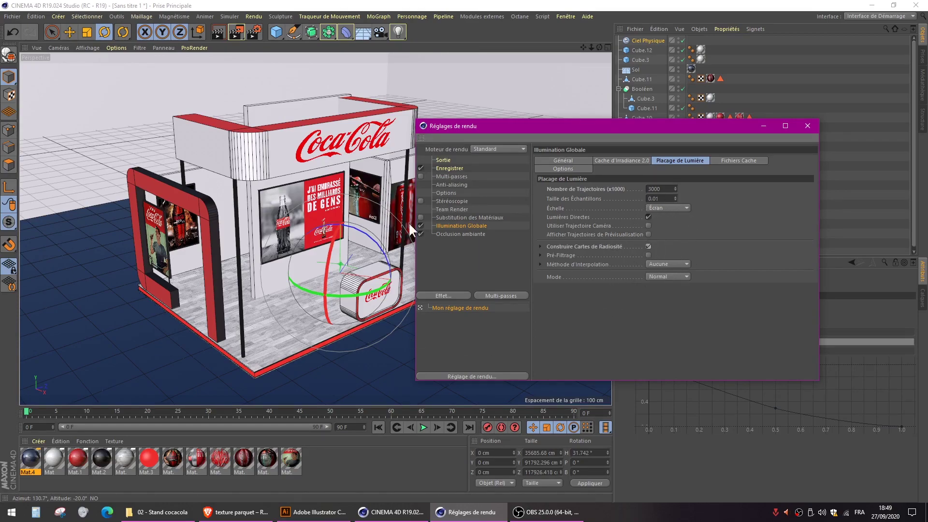
{"action": "left_click", "coordinate": [808, 126]}
Render the stand from a low three-quarter angle in the picture viewer, and enlarge the viewer to show the whole image.
{"action": "mouse_move", "coordinate": [334, 257]}
{"action": "left_mouse_down", "text": "alt"}
{"action": "mouse_move", "coordinate": [332, 240]}
{"action": "mouse_move", "coordinate": [318, 240]}
{"action": "mouse_move", "coordinate": [357, 235]}
{"action": "mouse_move", "coordinate": [334, 246]}
{"action": "mouse_move", "coordinate": [339, 278]}
{"action": "mouse_move", "coordinate": [338, 266]}
{"action": "mouse_move", "coordinate": [332, 273]}
{"action": "left_mouse_up", "text": "alt"}
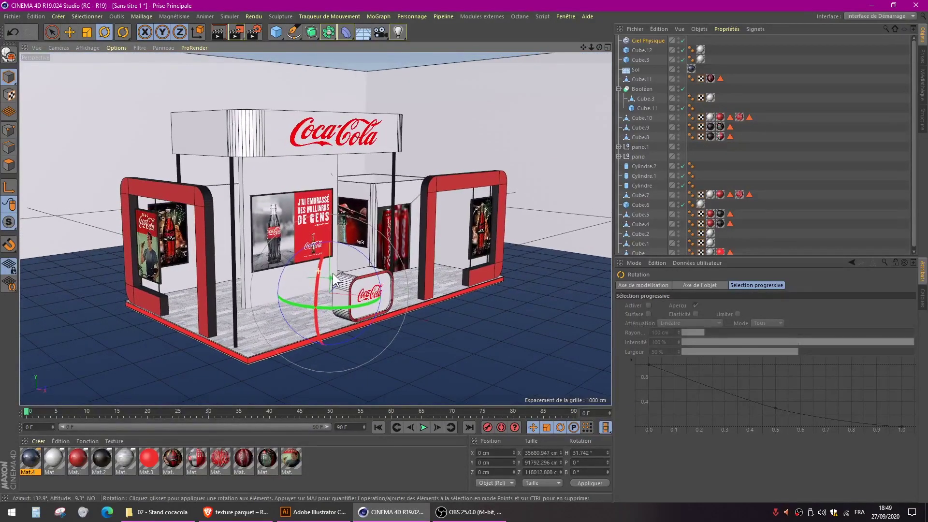
{"action": "scroll", "coordinate": [331, 271], "scroll_direction": "up", "scroll_amount": 3}
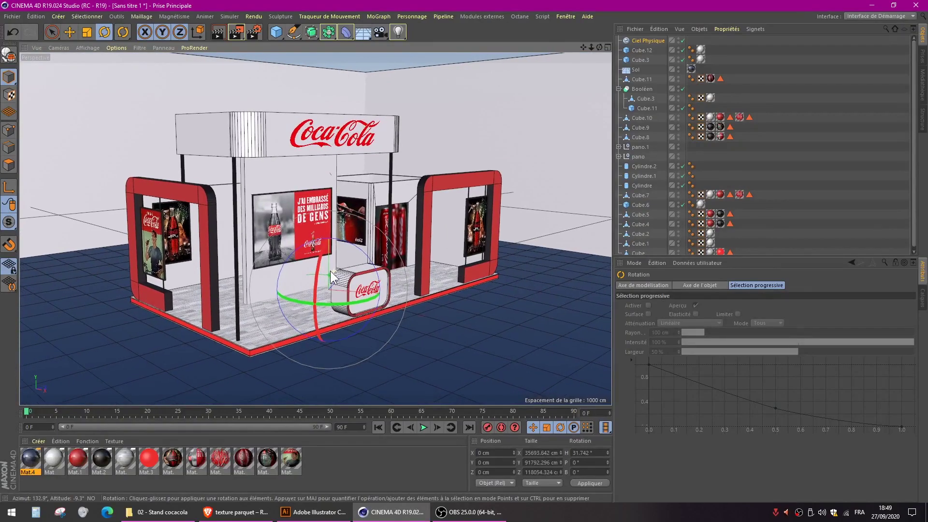
{"action": "left_click_drag", "start_coordinate": [320, 274], "coordinate": [320, 254], "text": "alt"}
{"action": "middle_click_drag", "start_coordinate": [337, 235], "coordinate": [348, 265], "text": "alt"}
{"action": "mouse_move", "coordinate": [328, 281]}
{"action": "left_mouse_down", "text": "alt"}
{"action": "mouse_move", "coordinate": [322, 297]}
{"action": "mouse_move", "coordinate": [328, 279]}
{"action": "mouse_move", "coordinate": [334, 293]}
{"action": "left_mouse_up", "text": "alt"}
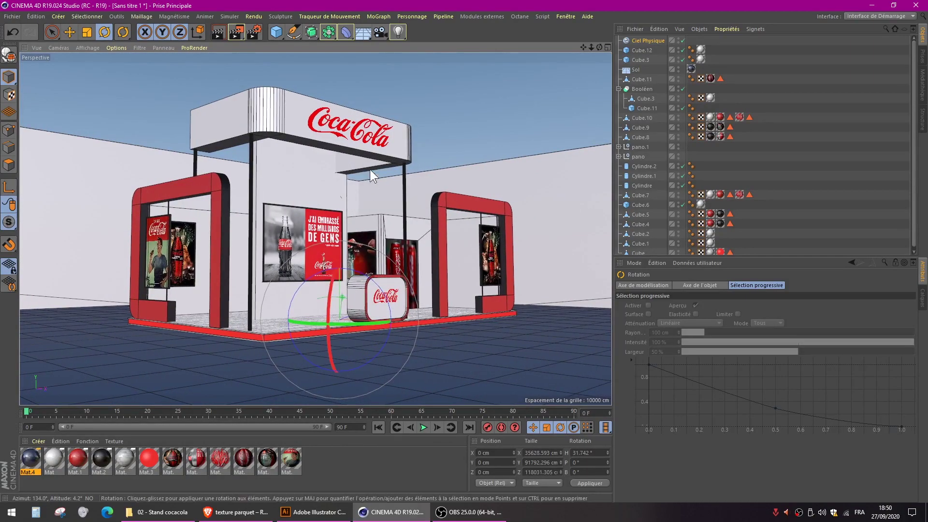
{"action": "left_click", "coordinate": [238, 32]}
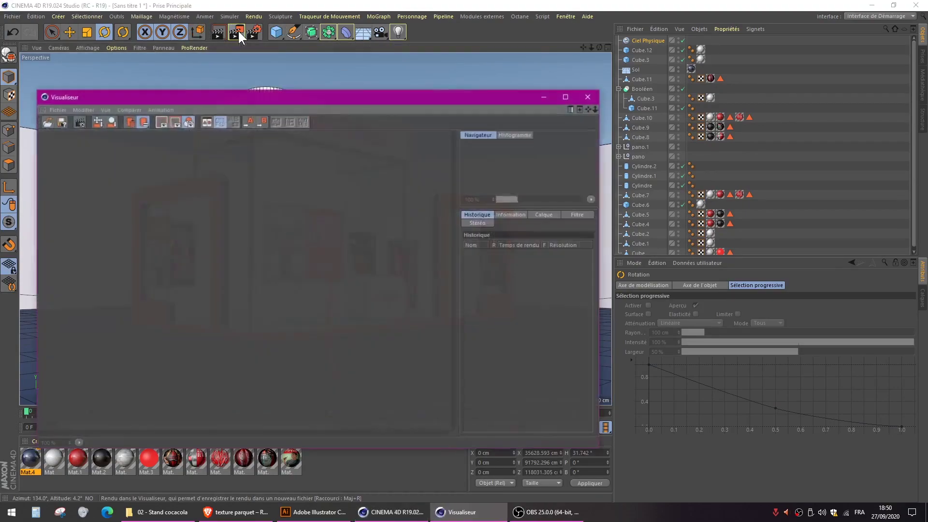
{"action": "left_click_drag", "start_coordinate": [312, 98], "coordinate": [435, 60]}
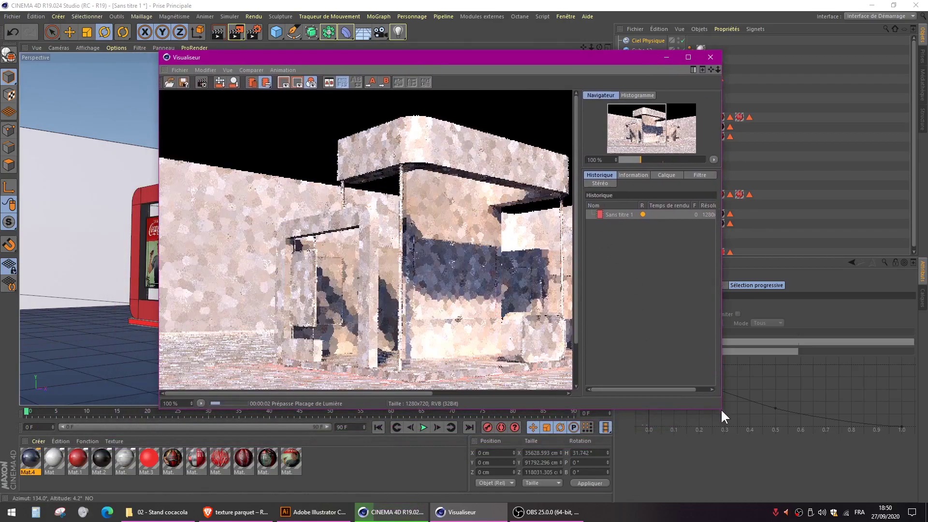
{"action": "left_click_drag", "start_coordinate": [721, 408], "coordinate": [848, 460]}
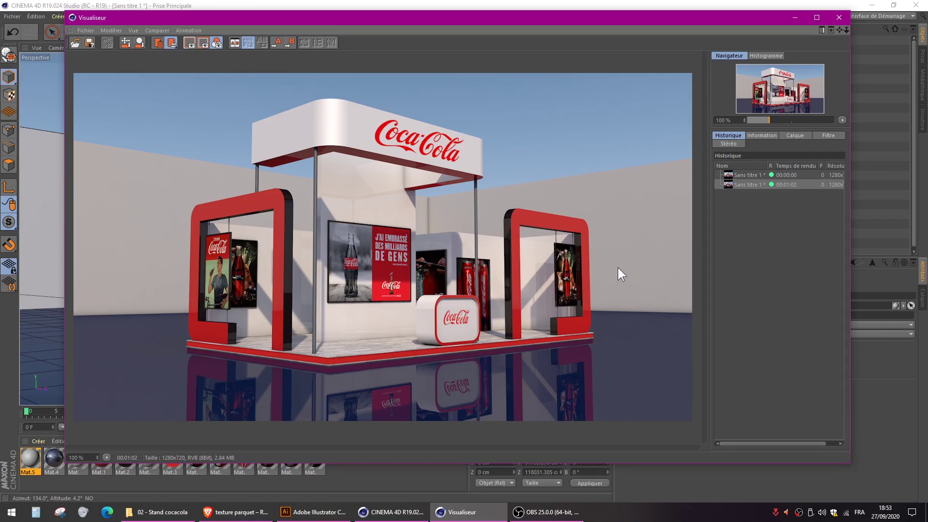
Start saving the finished render as a still image in JPG format.
{"action": "left_click", "coordinate": [89, 43]}
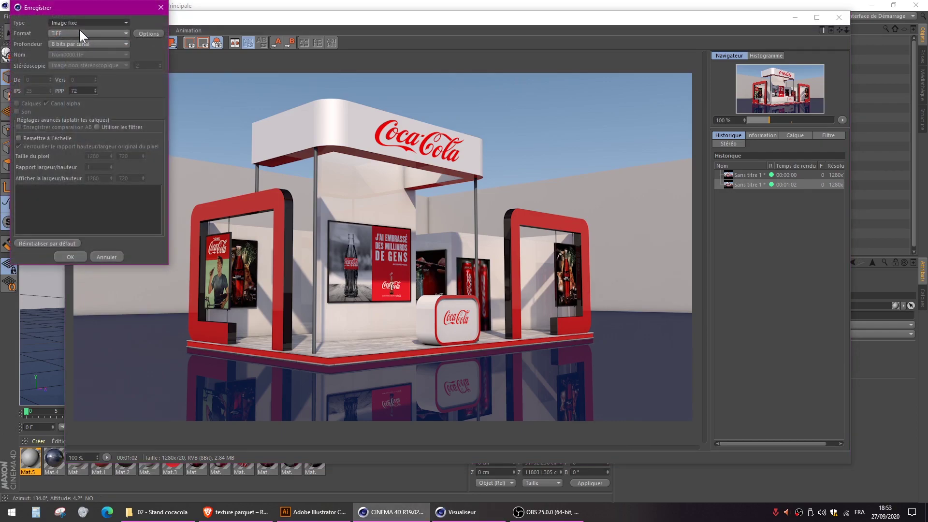
{"action": "left_click", "coordinate": [79, 31]}
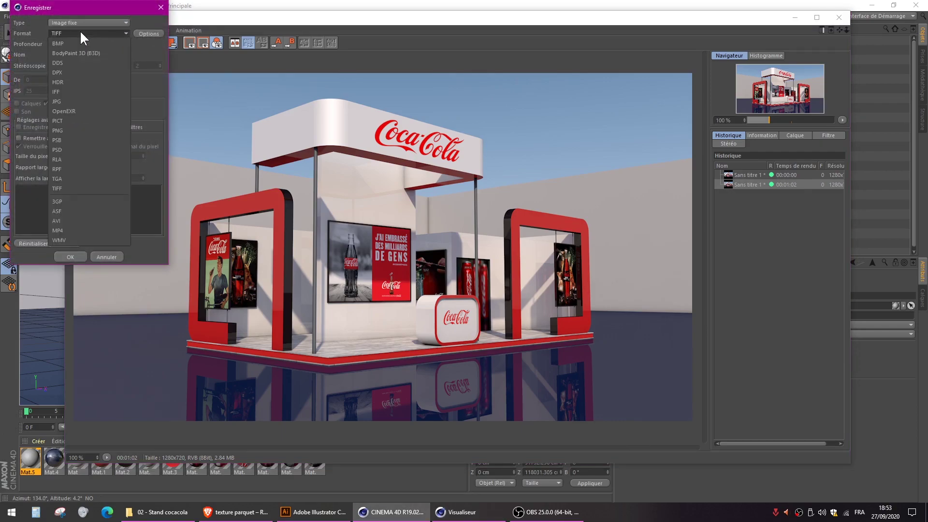
{"action": "left_click", "coordinate": [69, 102]}
{"action": "left_click", "coordinate": [82, 259]}
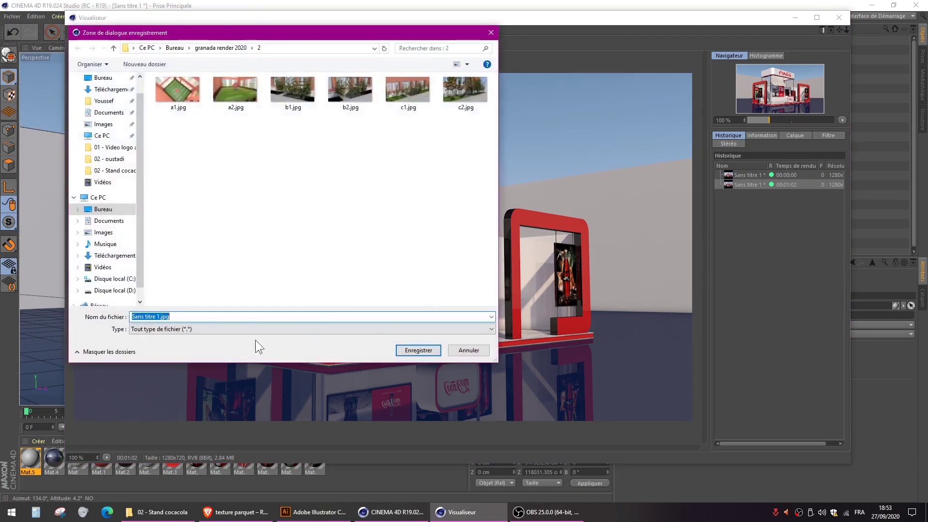
Choose the 02 - Stand cocacola folder as the save location for the render and enter the file name rendi.
{"action": "left_click", "coordinate": [104, 79]}
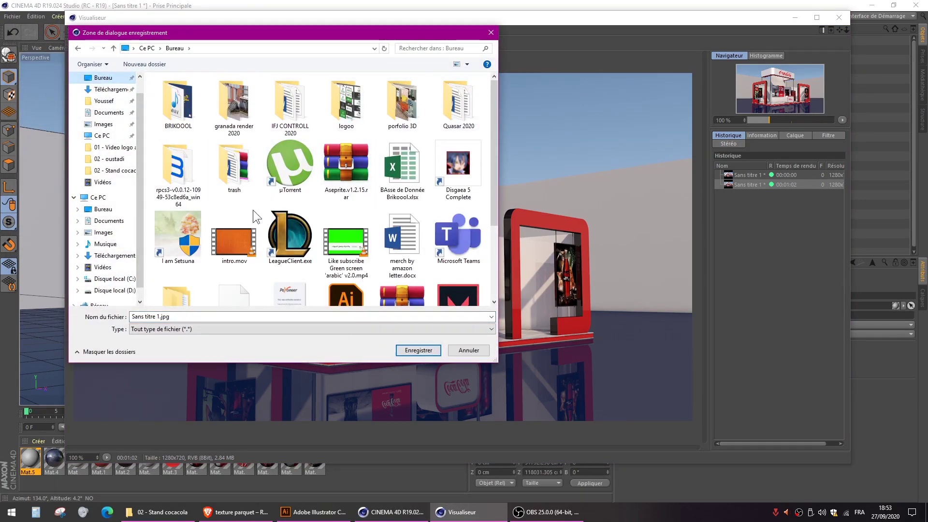
{"action": "double_click", "coordinate": [168, 290]}
{"action": "double_click", "coordinate": [203, 102]}
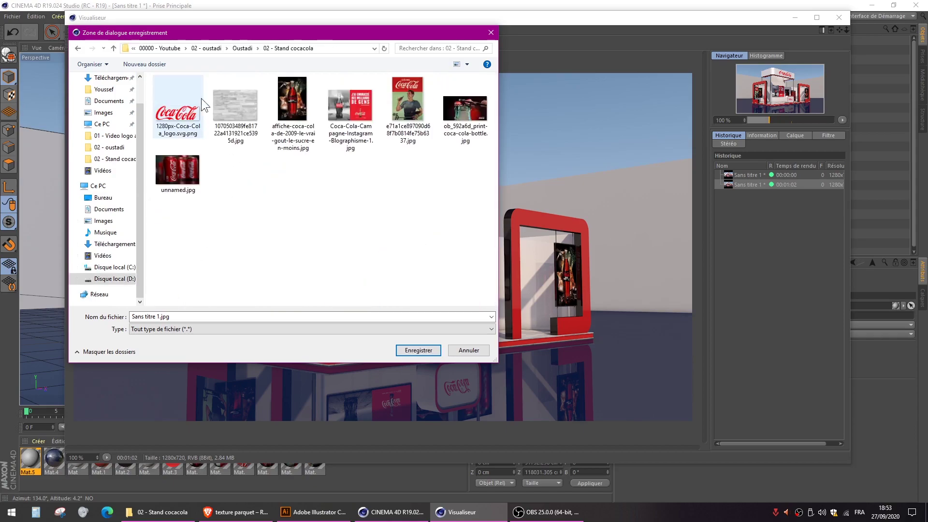
{"action": "left_click", "coordinate": [212, 312]}
{"action": "type", "text": "rendi"}
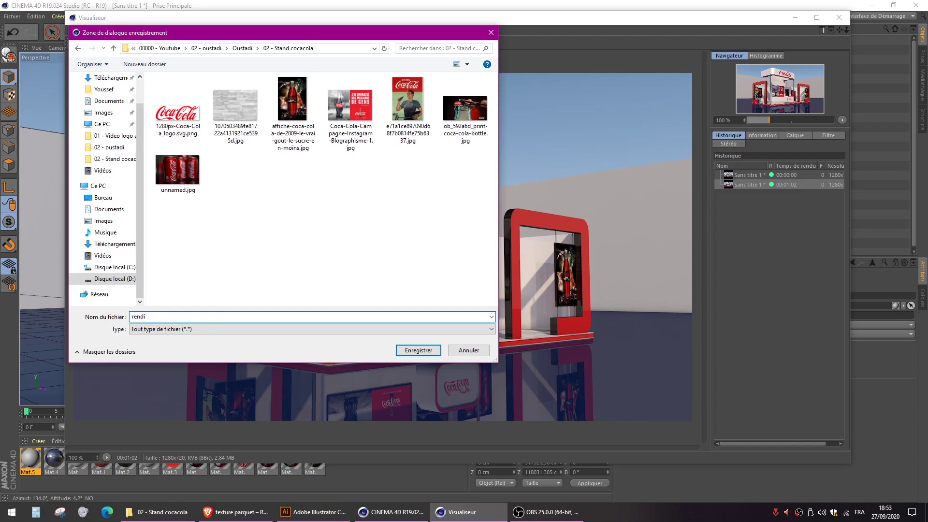